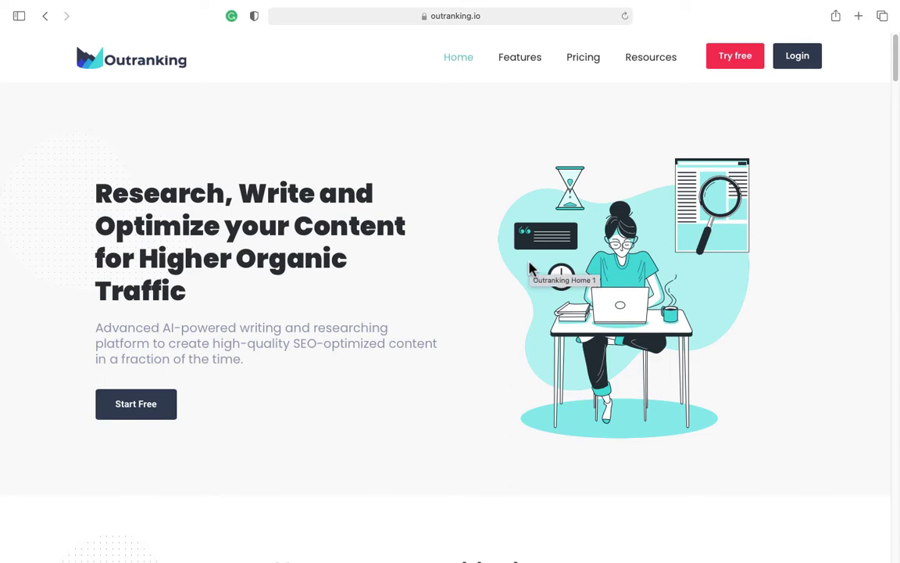
# - Read through the Outranking homepage, from the concept-based writing section to the platform feature cards for SERP analysis, AI writing, SEO scoring and integrations
pyautogui.scroll(-5, 530, 268)
pyautogui.scroll(5, 531, 267)
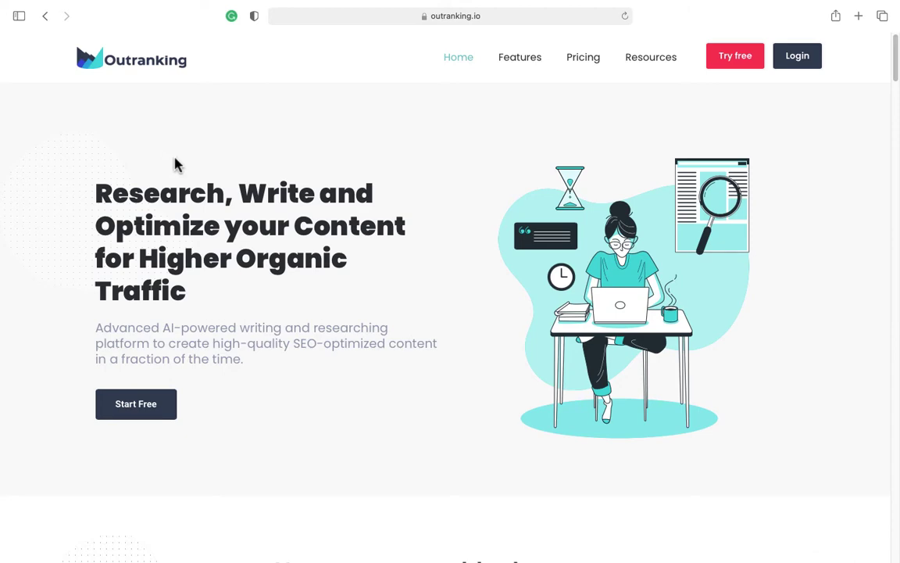
pyautogui.scroll(-2, 562, 322)
pyautogui.scroll(-2, 562, 325)
pyautogui.scroll(3, 562, 325)
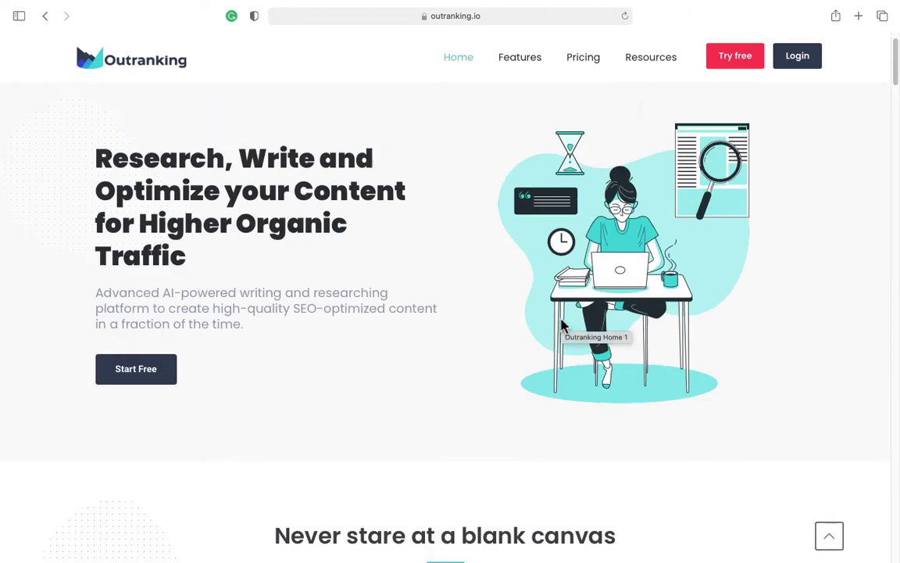
pyautogui.scroll(-4, 562, 326)
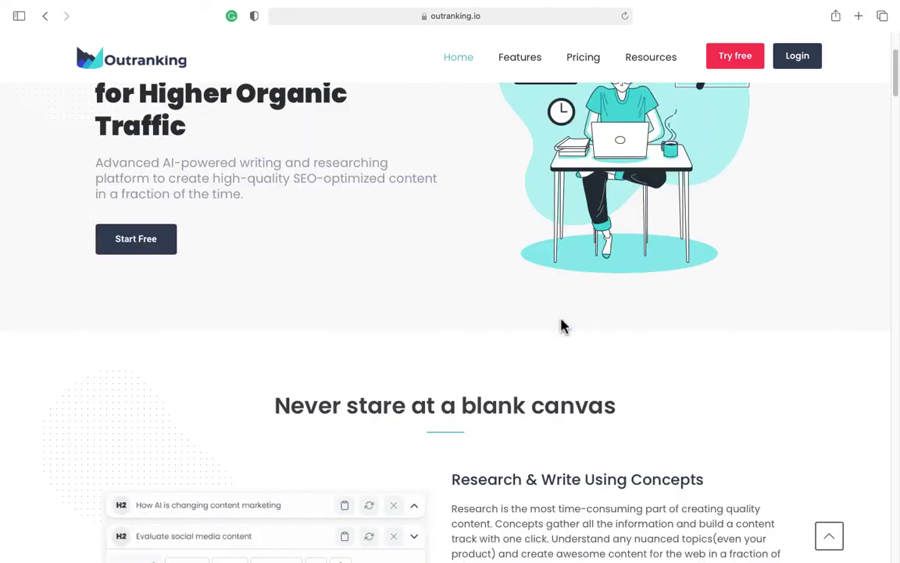
pyautogui.scroll(-5, 562, 325)
pyautogui.scroll(-2, 563, 326)
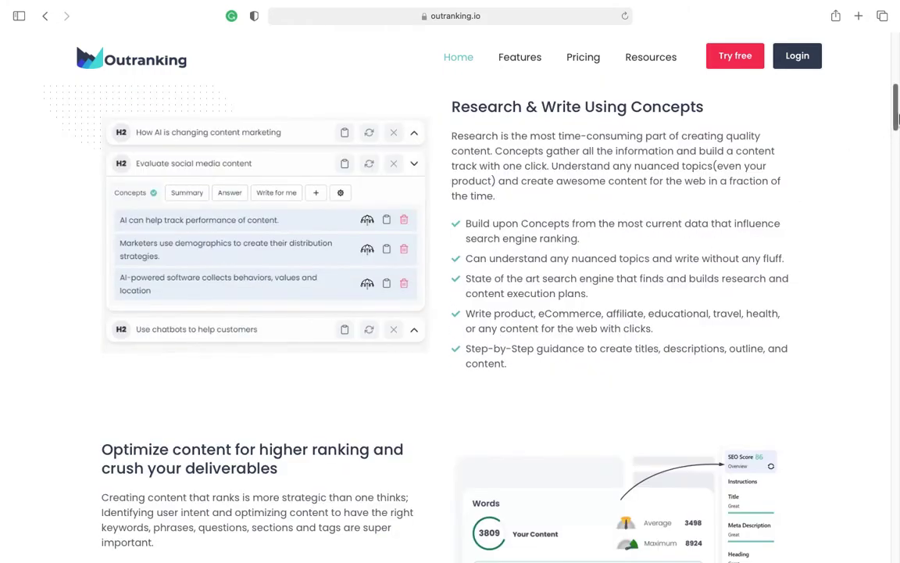
pyautogui.moveTo(897, 122); pyautogui.dragTo(897, 186)
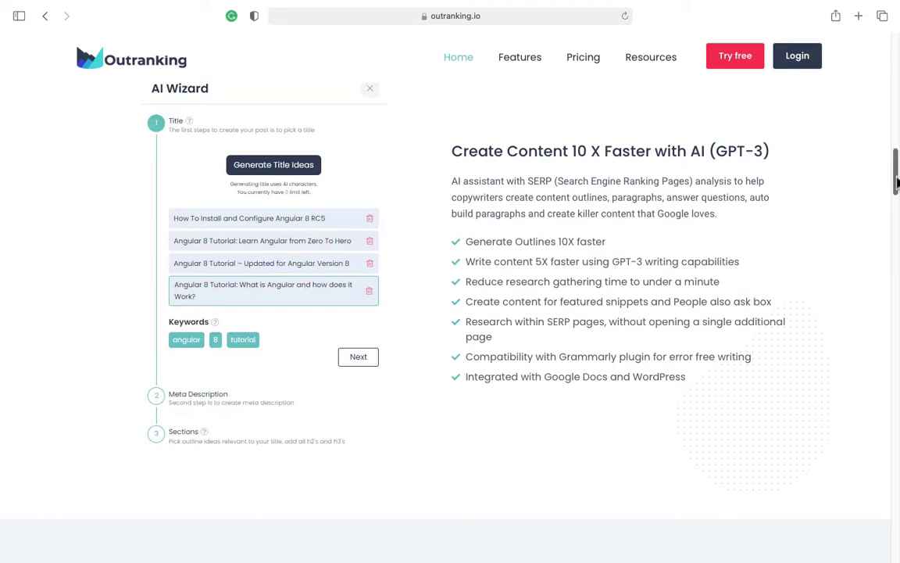
pyautogui.scroll(-1, 897, 182)
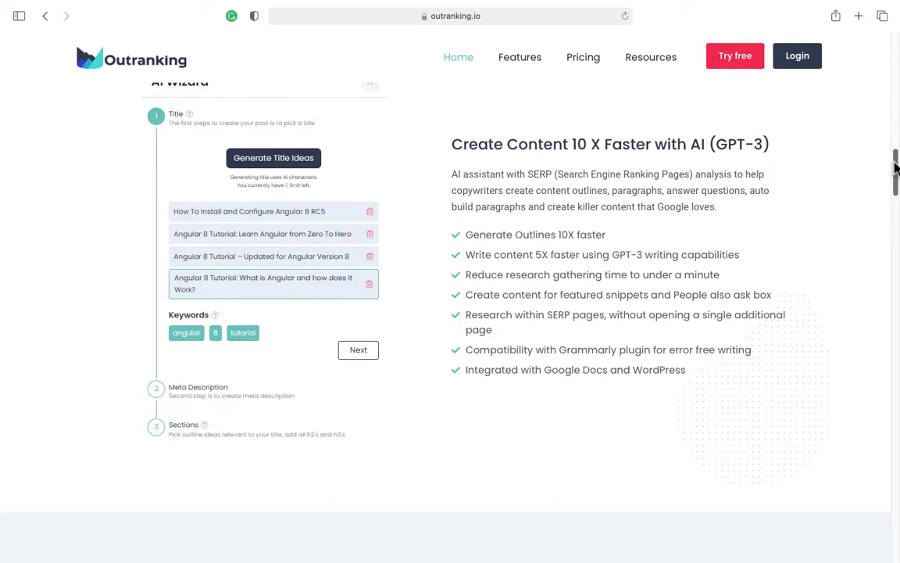
pyautogui.moveTo(894, 169); pyautogui.dragTo(897, 172)
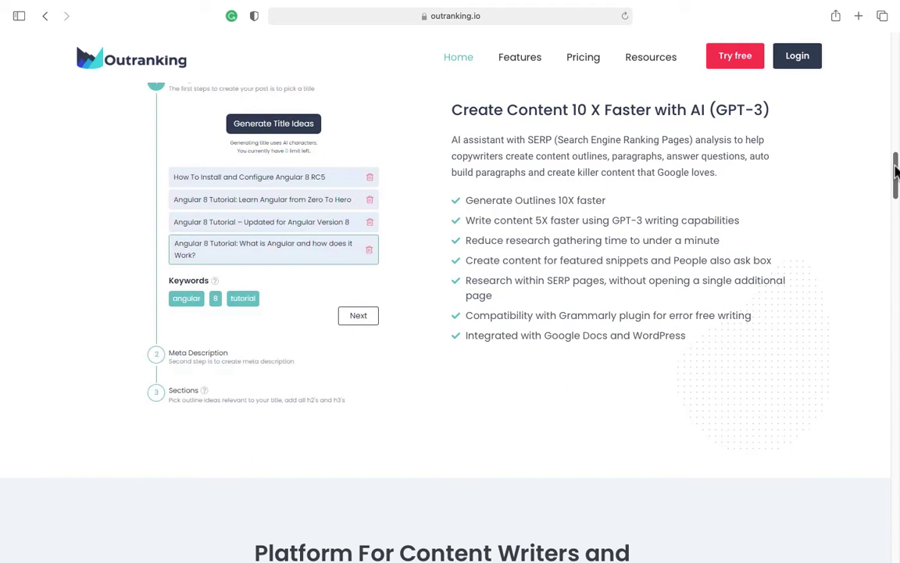
pyautogui.moveTo(897, 171); pyautogui.dragTo(889, 221)
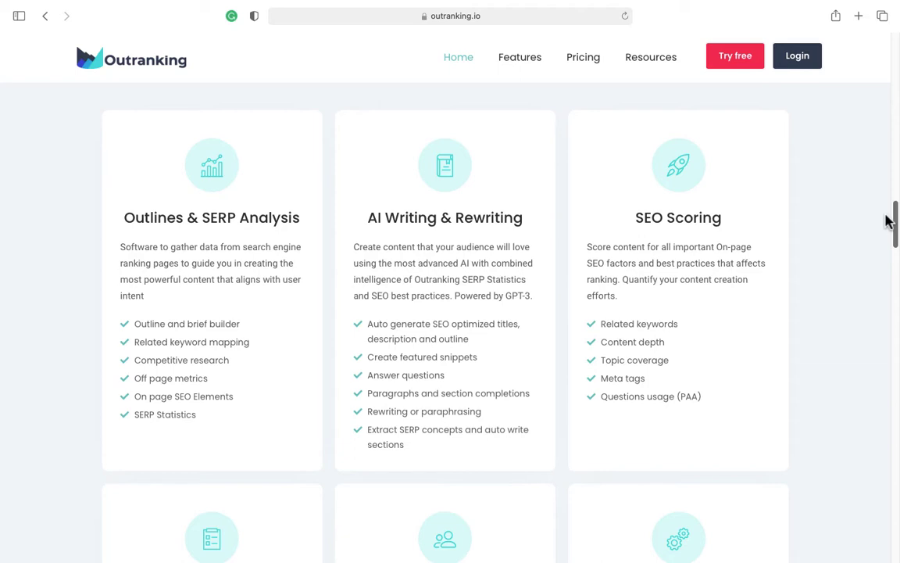
pyautogui.moveTo(889, 221)
pyautogui.mouseDown()
pyautogui.moveTo(889, 231)
pyautogui.moveTo(887, 224)
pyautogui.mouseUp()
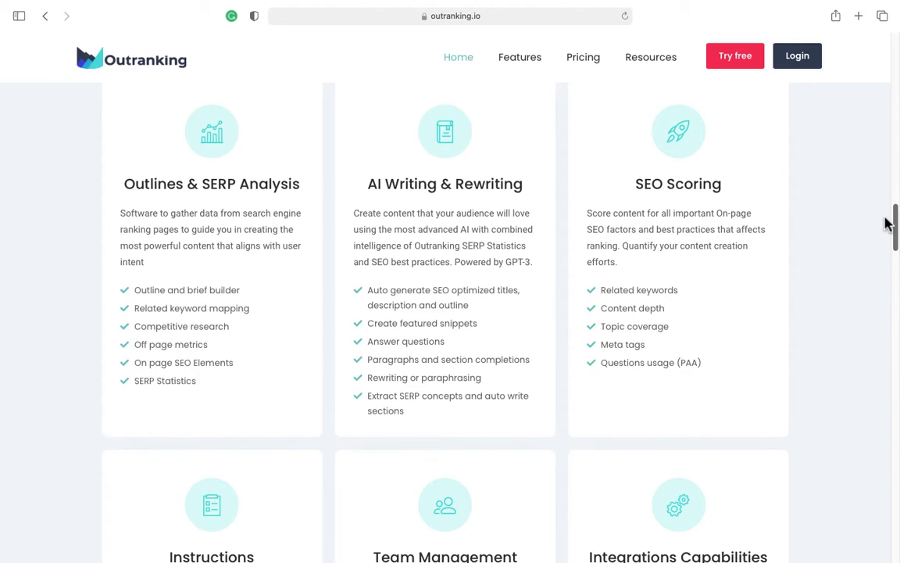
pyautogui.moveTo(888, 224); pyautogui.dragTo(889, 261)
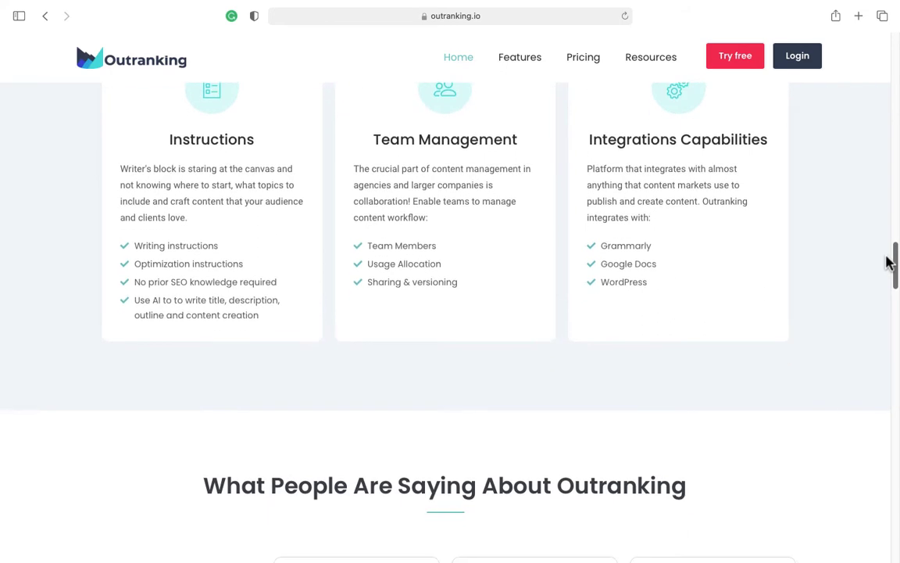
# - Log in to the Outranking app and switch the new SEO document form to optimizing existing content
pyautogui.moveTo(889, 262); pyautogui.dragTo(895, 47)
pyautogui.click(795, 57)
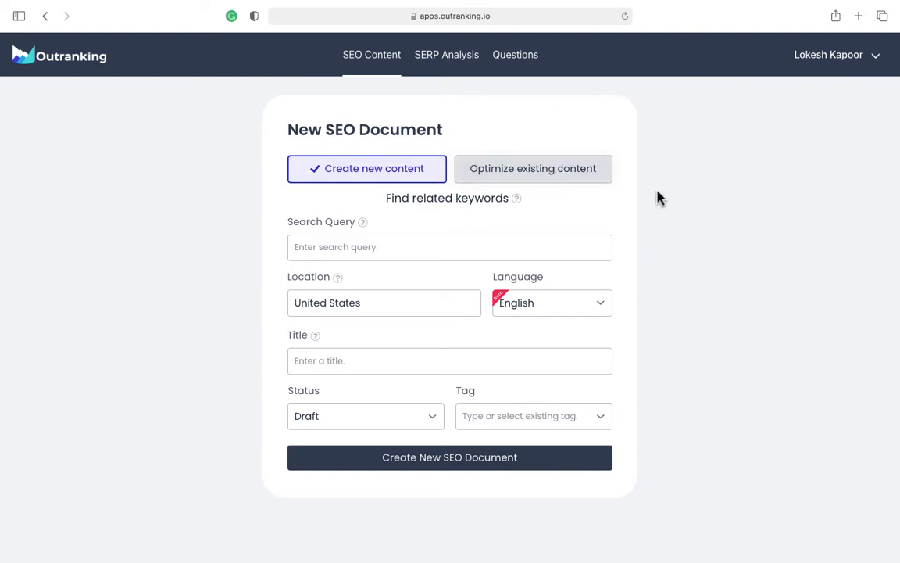
pyautogui.click(542, 171)
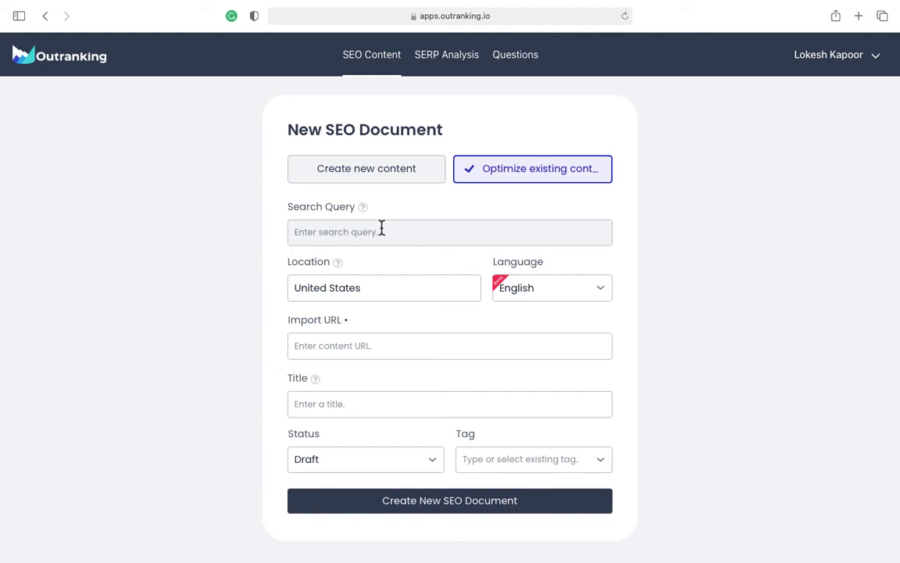
pyautogui.click(353, 349)
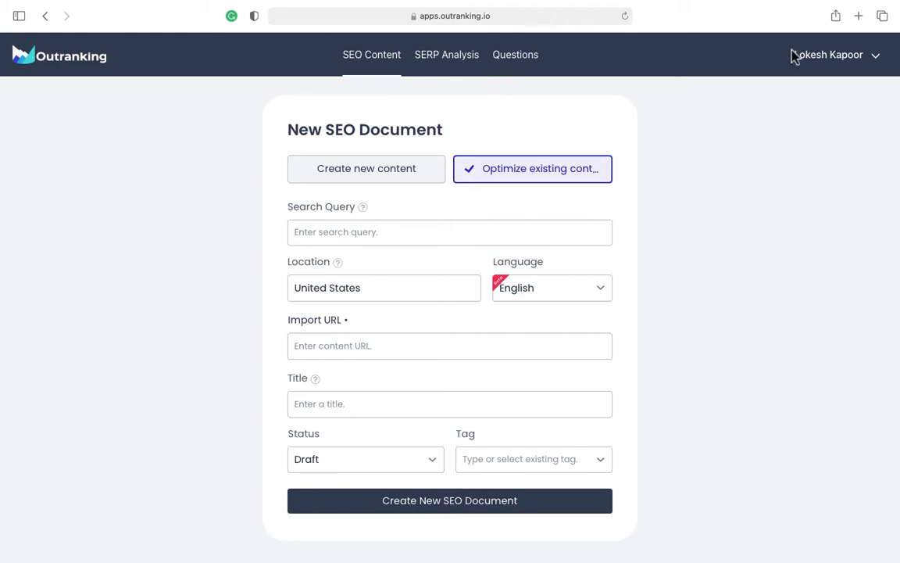
# - Search the web for serpwatch in a new browser tab and open the Serpwatch.io website
pyautogui.click(858, 15)
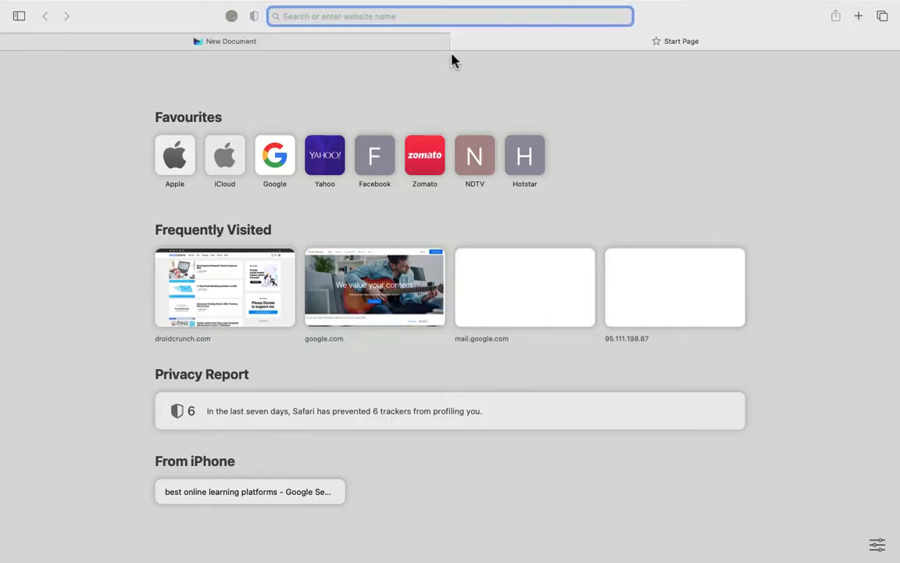
pyautogui.write('serpwatch')
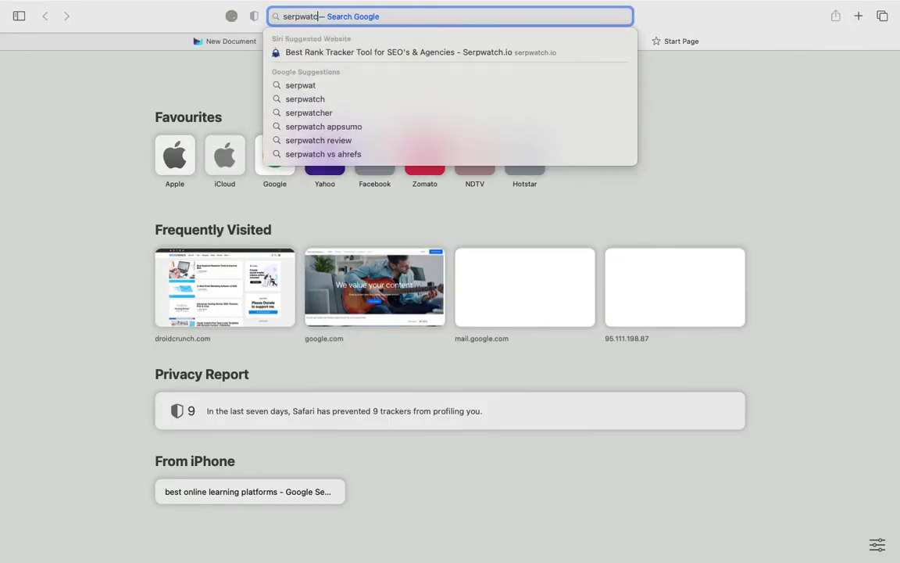
pyautogui.press('Return')
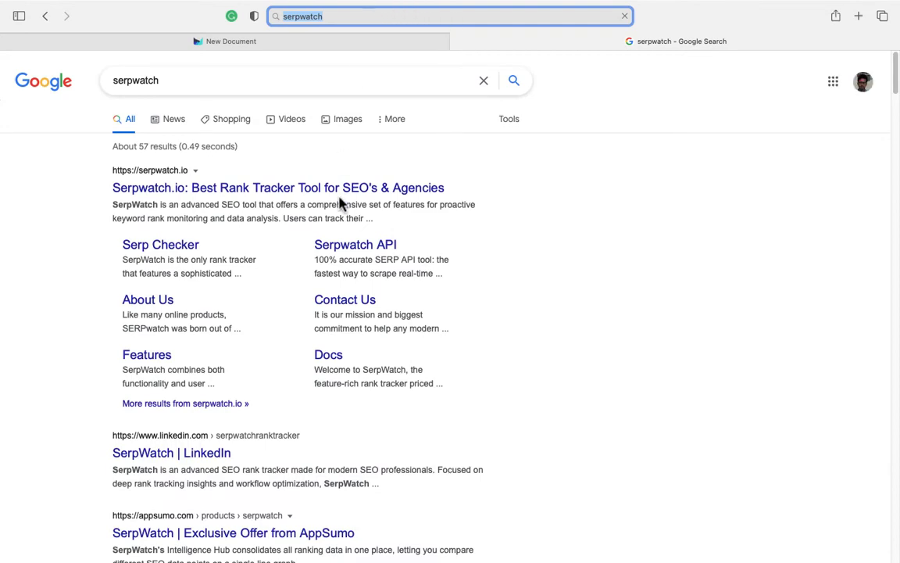
pyautogui.click(339, 188)
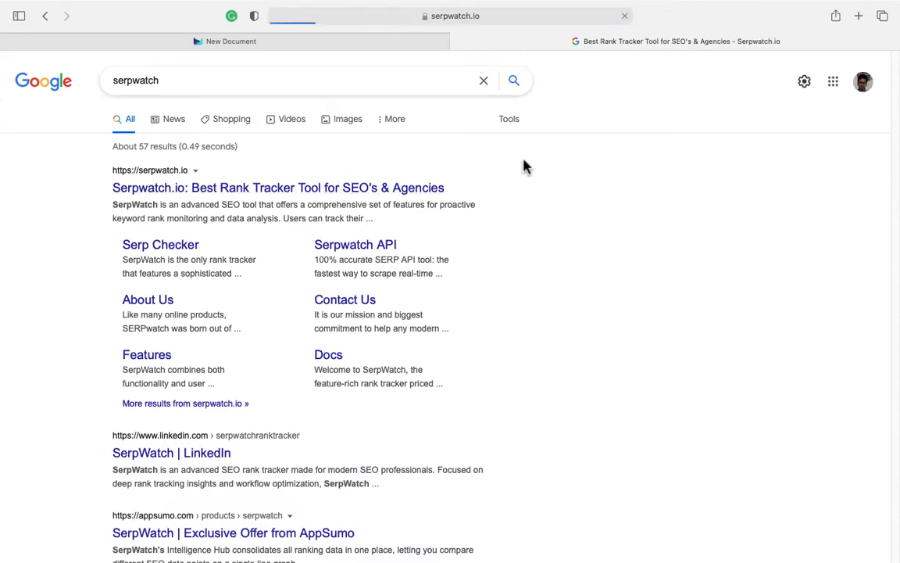
# - Examine the SerpWatch homepage, focusing on the sample dashboard with its keyword movement figures and project list
pyautogui.scroll(-2, 529, 222)
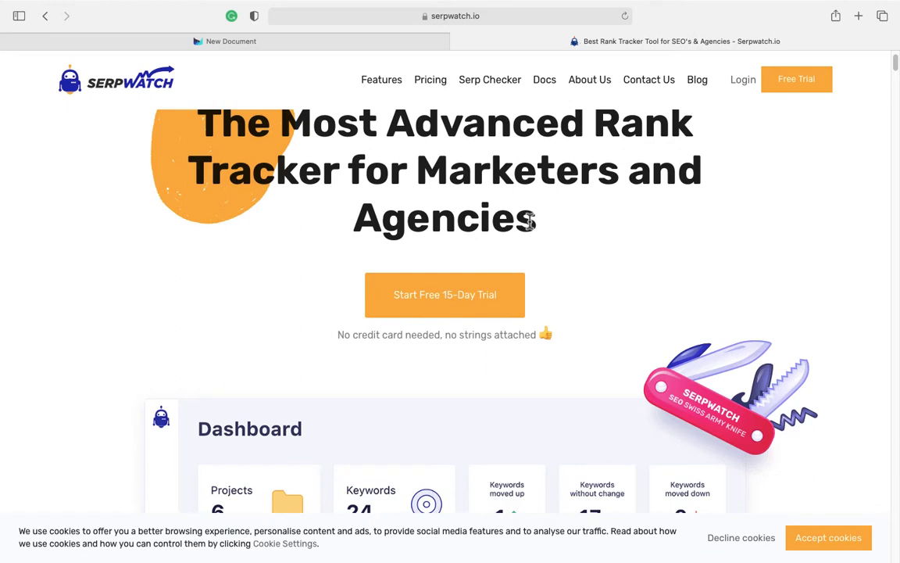
pyautogui.scroll(-3, 530, 221)
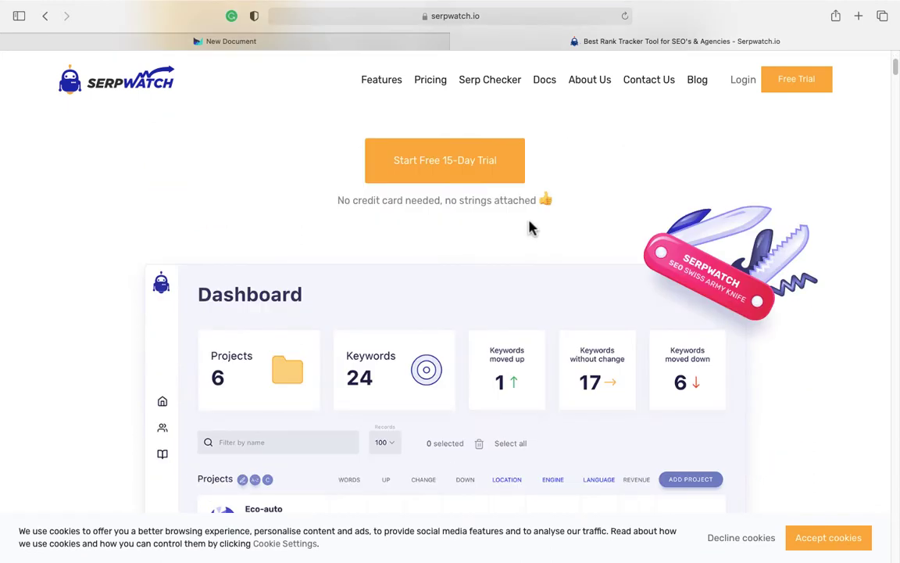
pyautogui.scroll(-5, 529, 226)
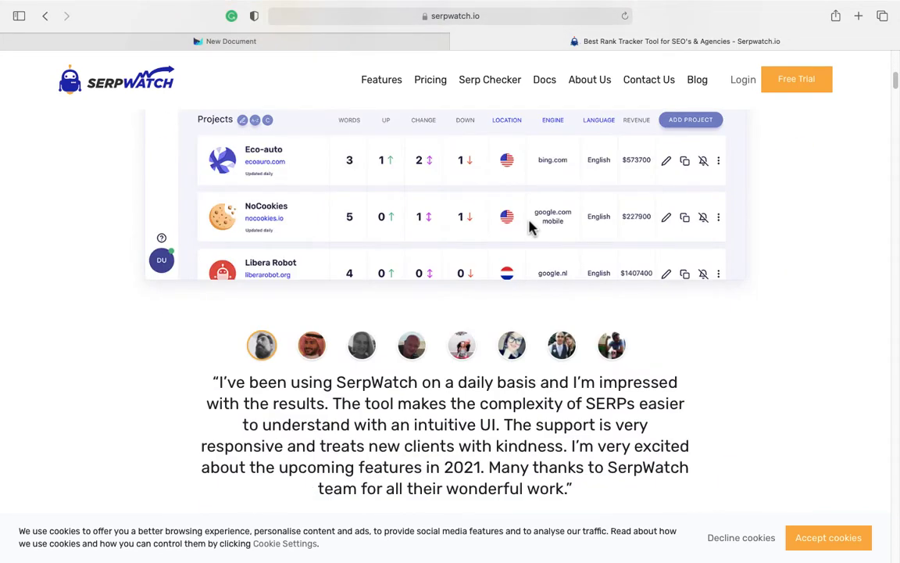
pyautogui.scroll(1, 522, 227)
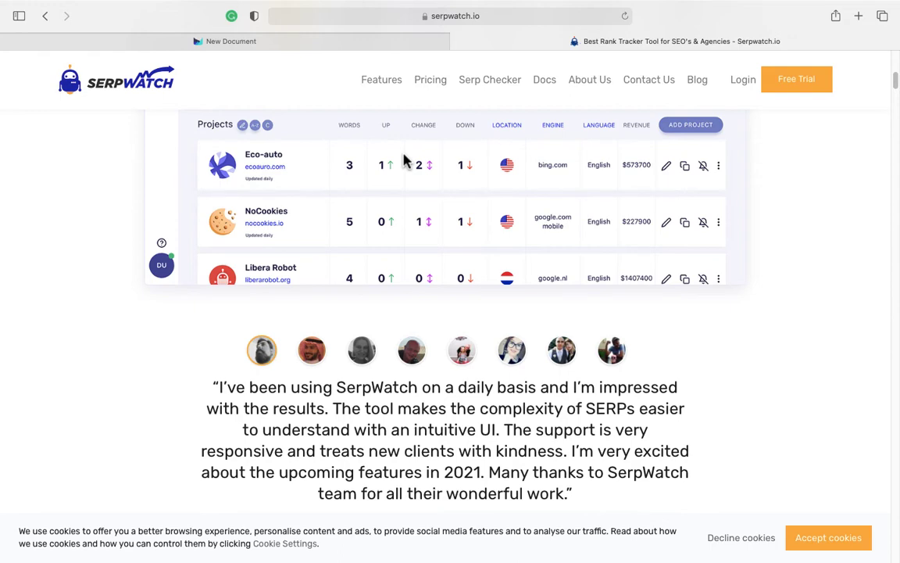
pyautogui.scroll(3, 407, 162)
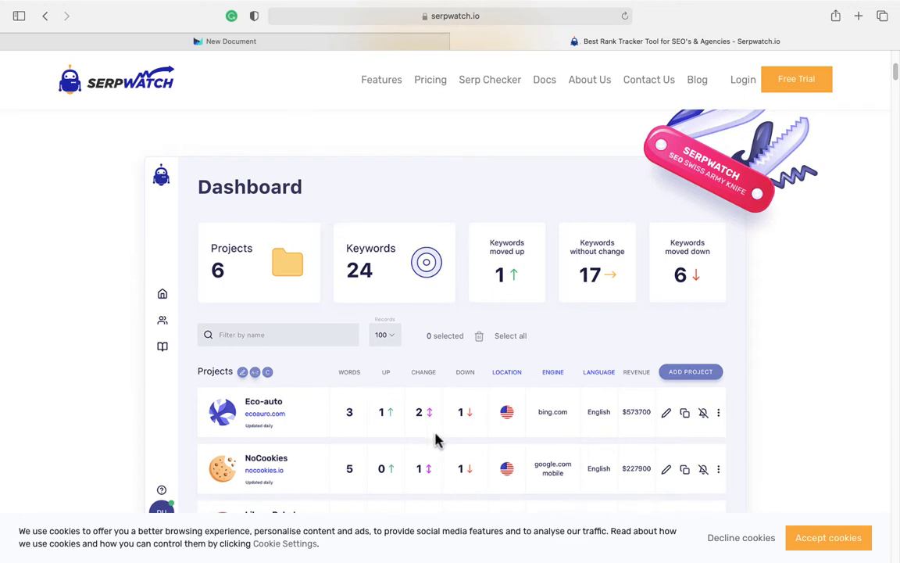
pyautogui.scroll(-1, 445, 434)
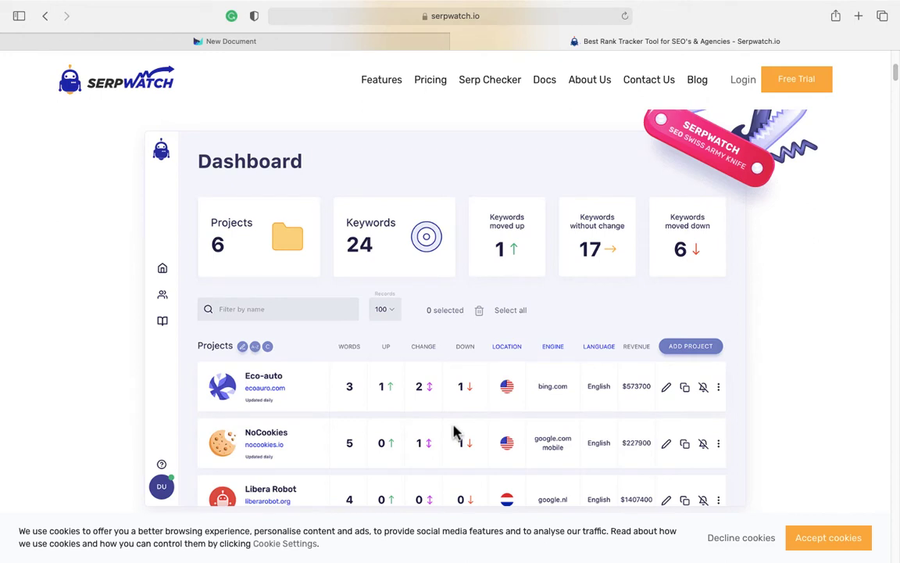
pyautogui.scroll(-1, 455, 434)
pyautogui.scroll(-1, 457, 434)
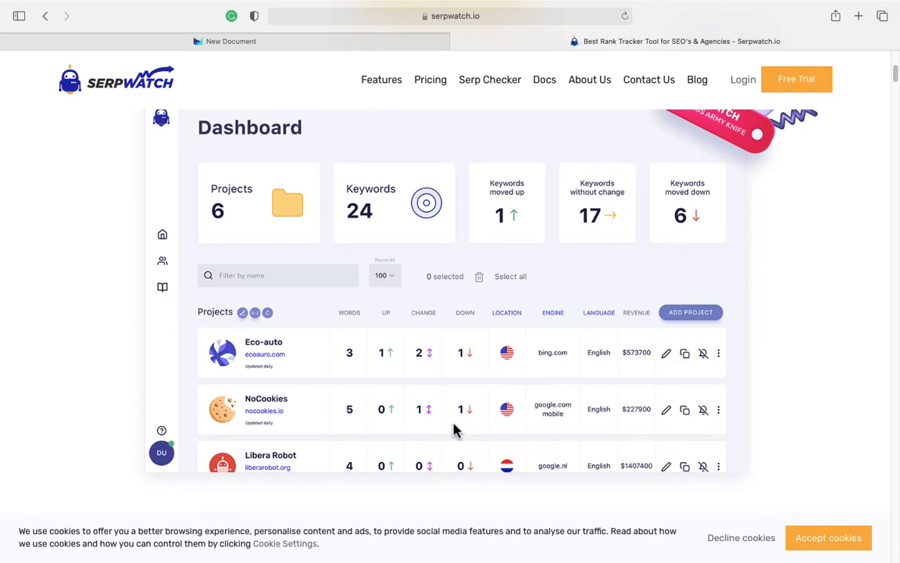
# - Return to Outranking and run a Questions search for "email marketing software" with location United States and language English
pyautogui.click(244, 42)
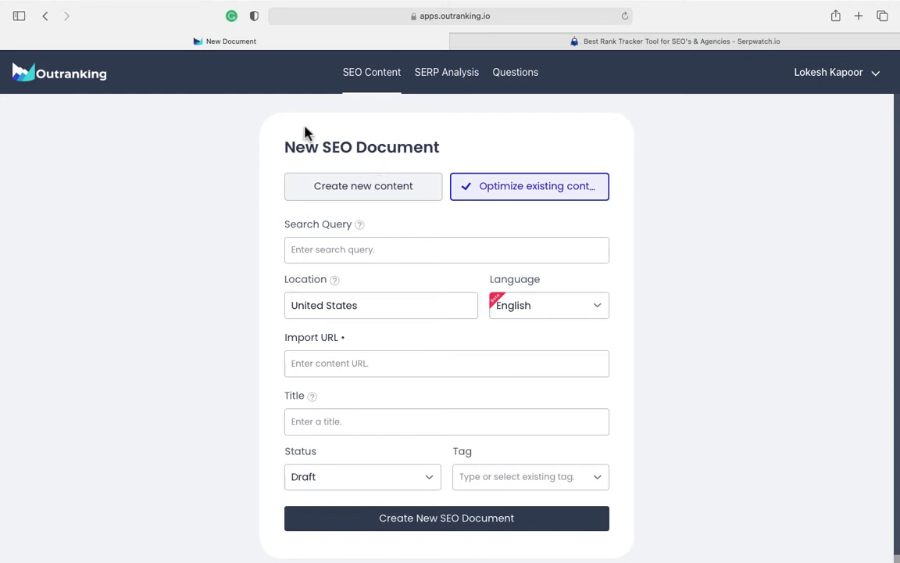
pyautogui.click(514, 78)
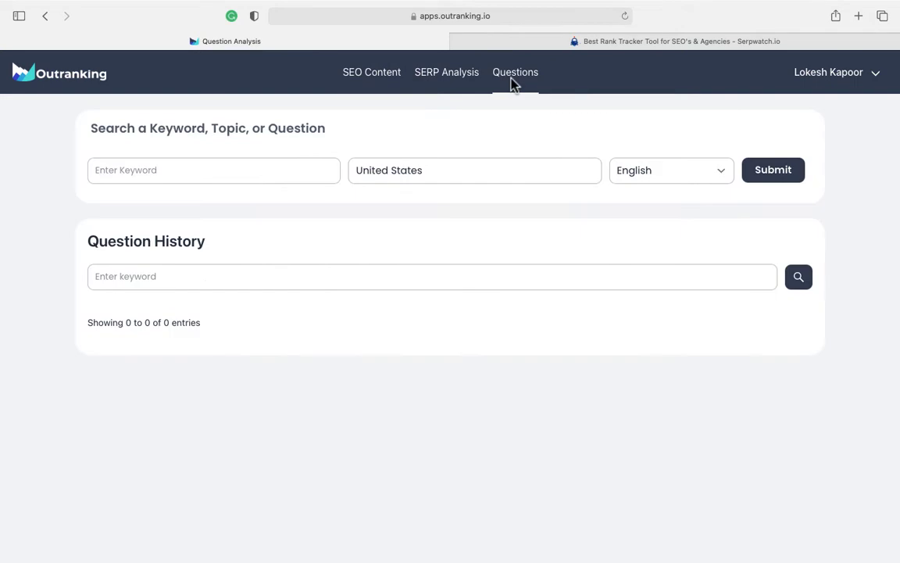
pyautogui.click(197, 176)
pyautogui.write('email marketing softe')
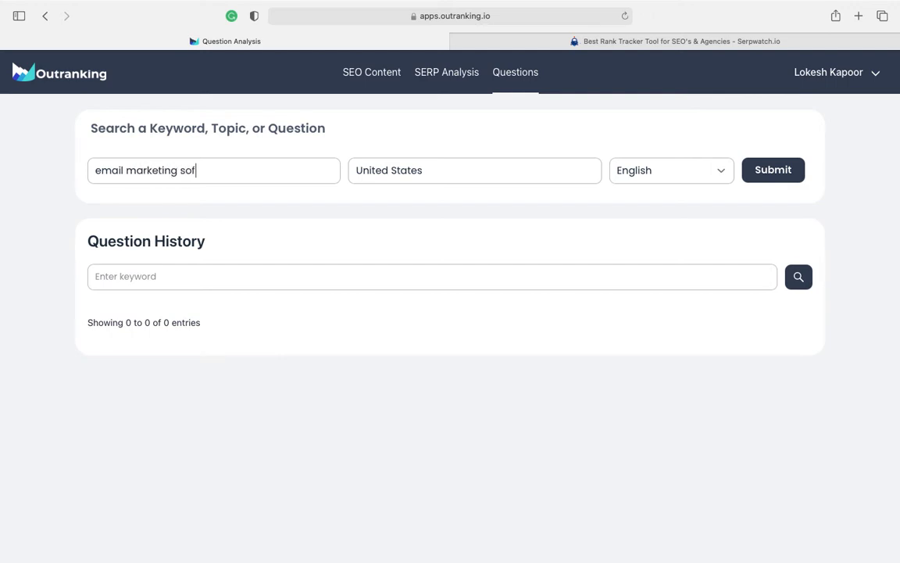
pyautogui.write('w')
pyautogui.press('BackSpace')
pyautogui.press('BackSpace')
pyautogui.write('ware')
pyautogui.click(783, 181)
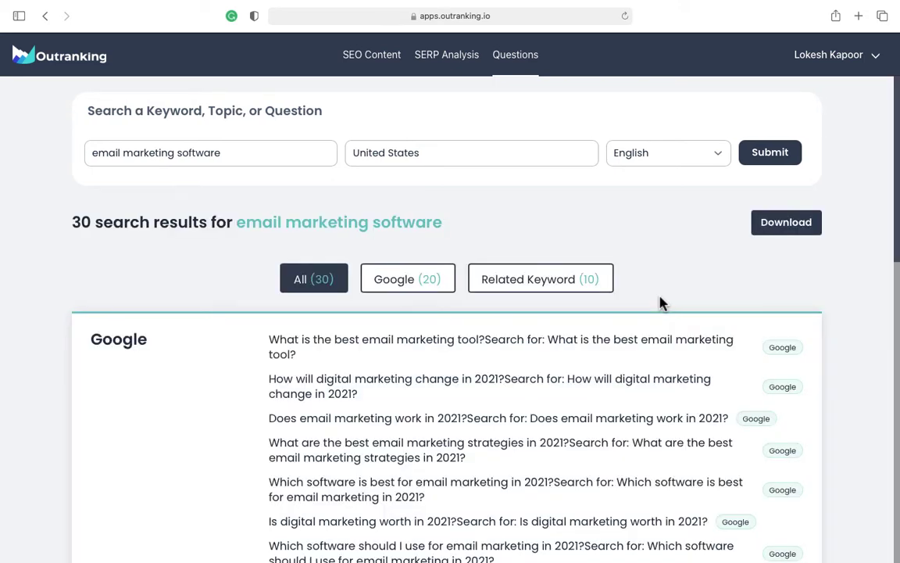
# - Review the questions found for the keyword, comparing the Google and Related Keyword groups and finishing on the Google group
pyautogui.scroll(-2, 661, 303)
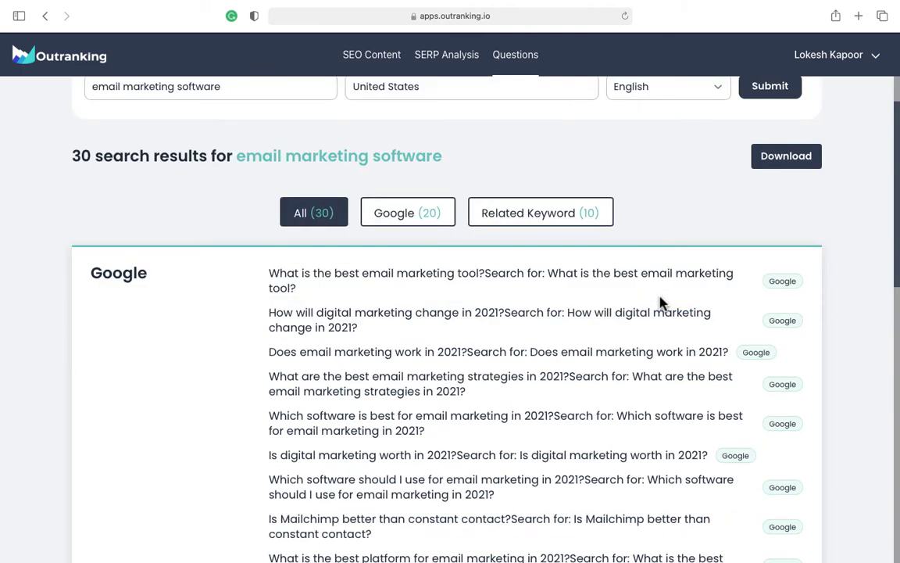
pyautogui.scroll(-1, 394, 243)
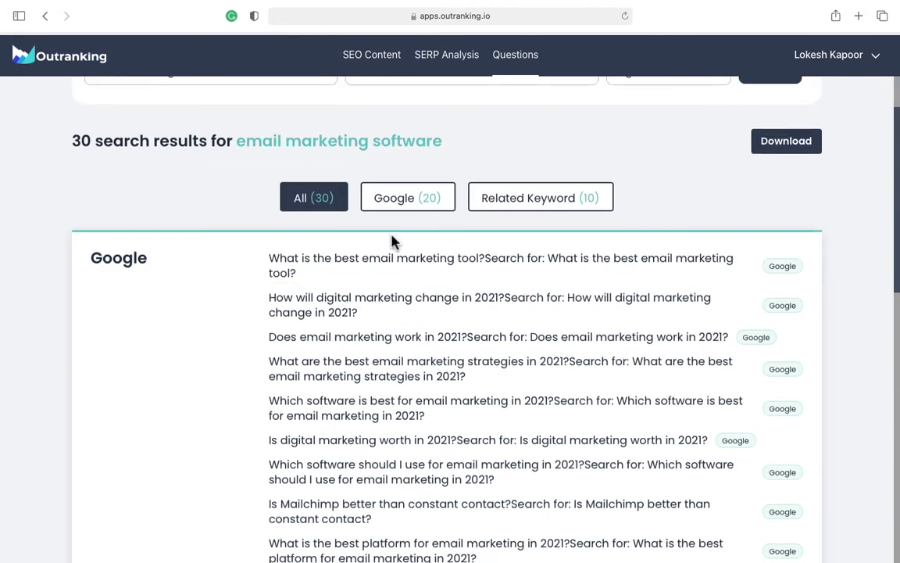
pyautogui.scroll(-4, 501, 232)
pyautogui.scroll(6, 578, 221)
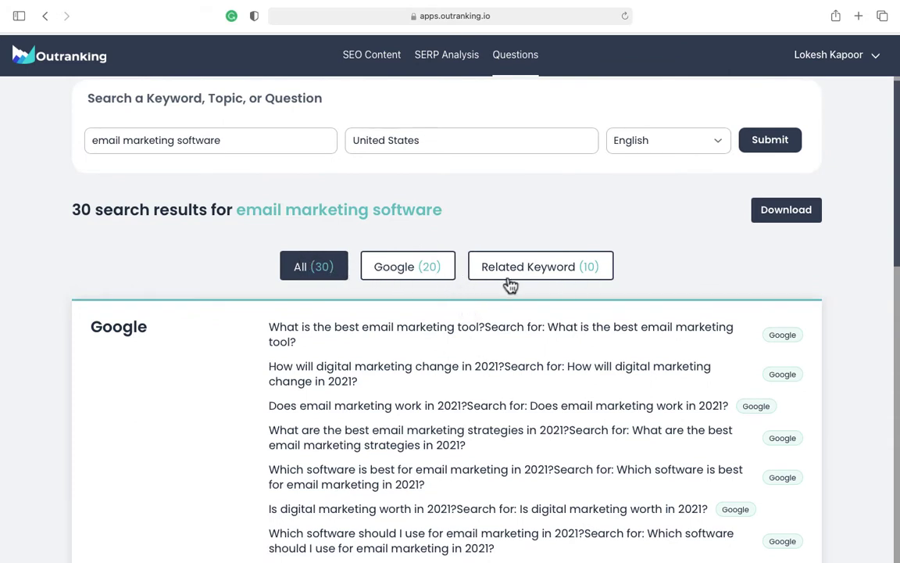
pyautogui.click(403, 272)
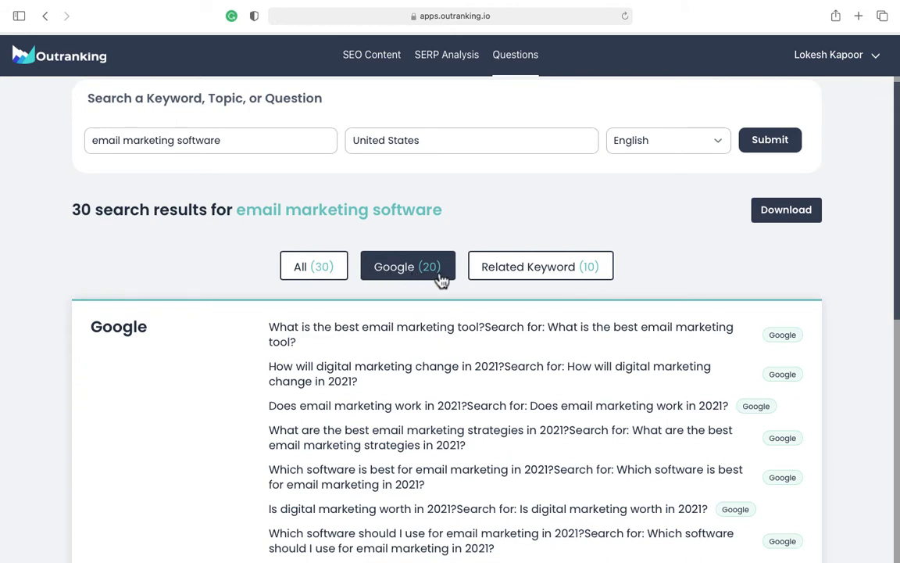
pyautogui.click(504, 274)
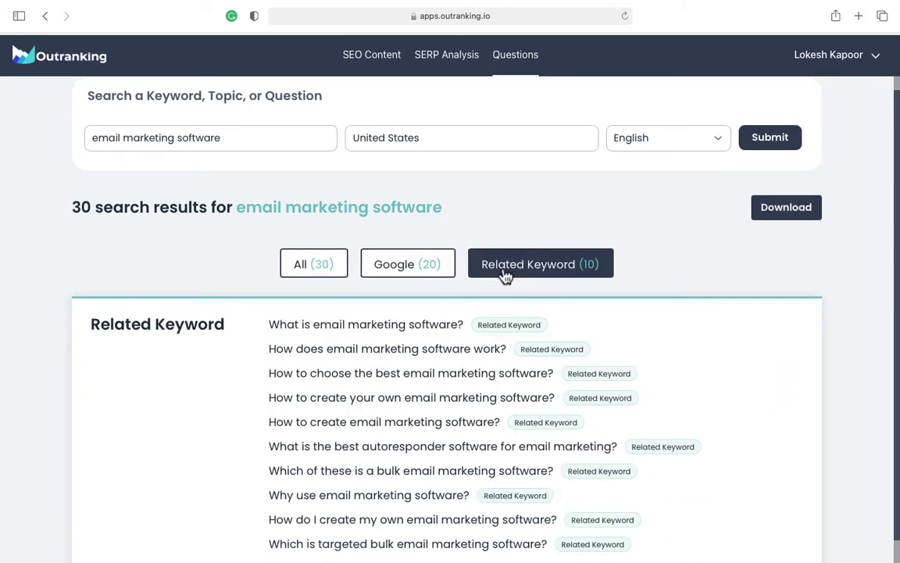
pyautogui.scroll(-1, 504, 276)
pyautogui.click(425, 272)
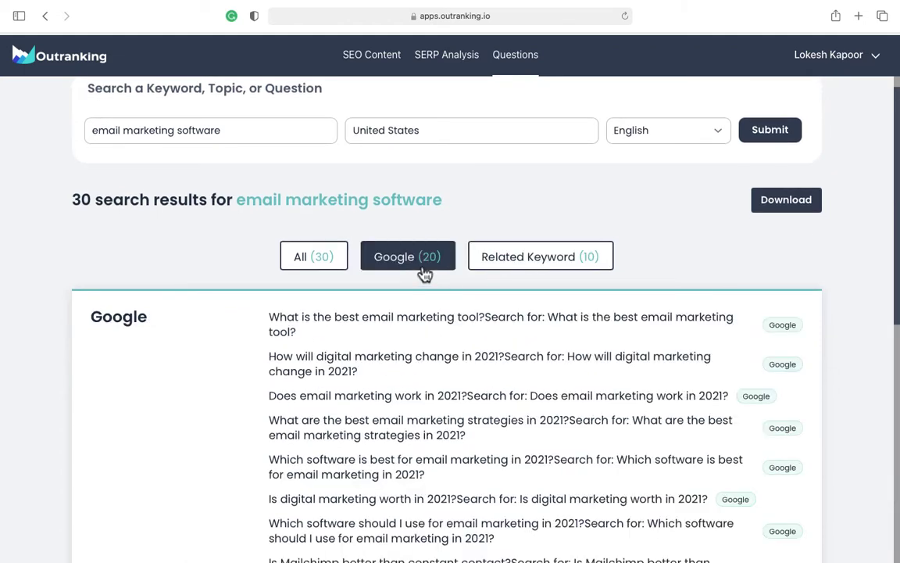
pyautogui.scroll(1, 424, 273)
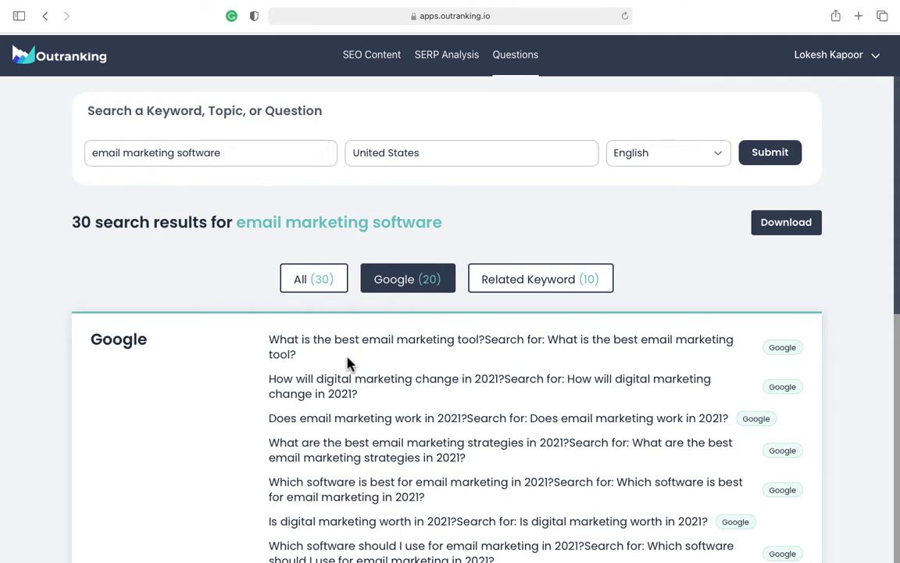
# - Read through the Google group of questions for "email marketing software", from the first entry to the end of the list
pyautogui.scroll(-3, 742, 422)
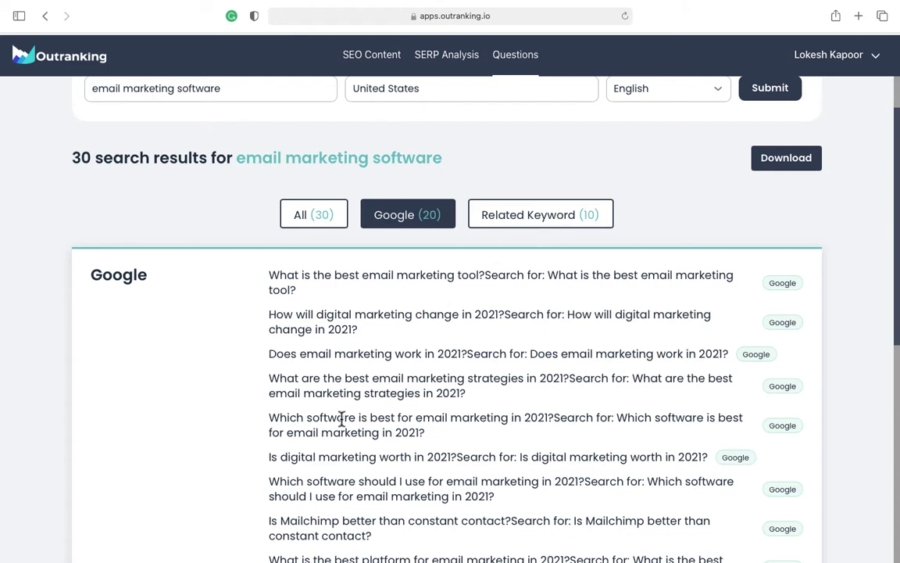
pyautogui.moveTo(266, 469); pyautogui.dragTo(458, 465)
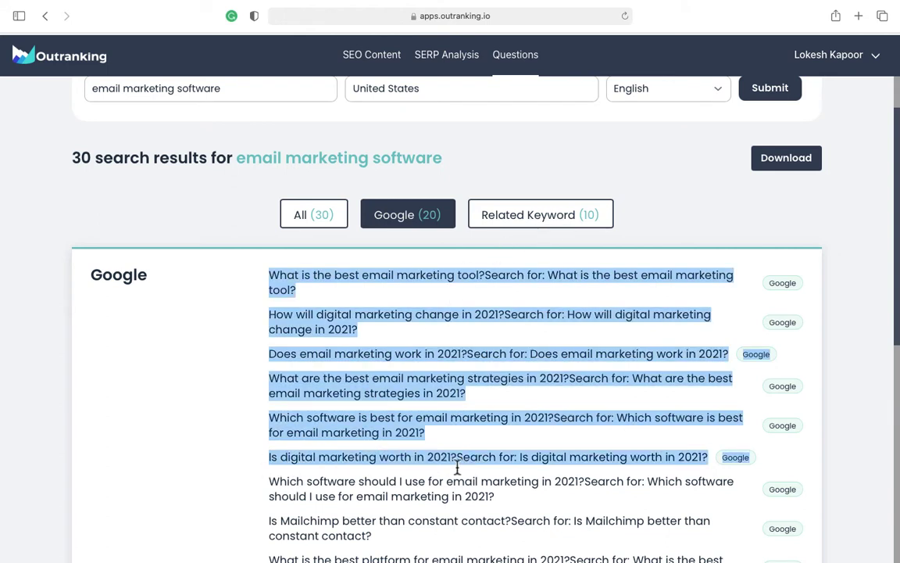
pyautogui.click(458, 463)
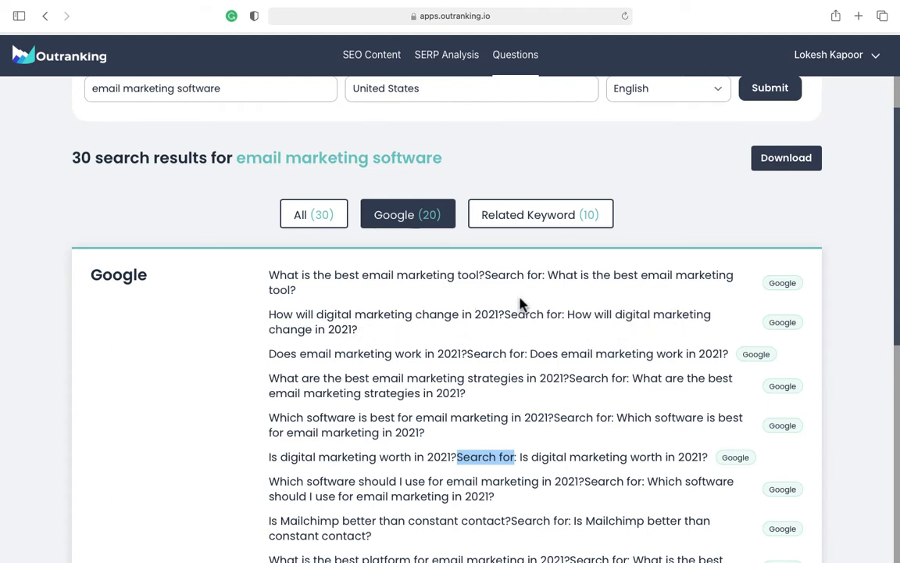
pyautogui.scroll(-5, 526, 281)
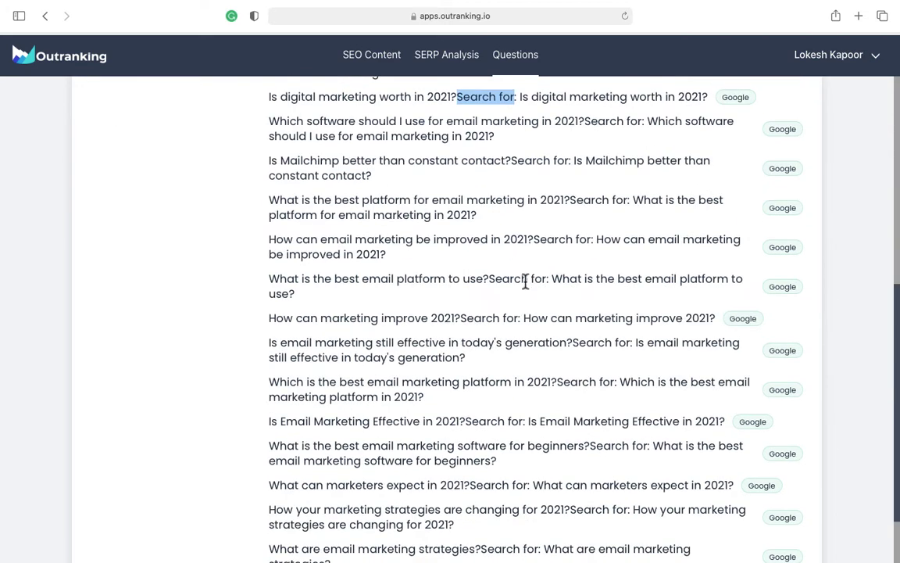
pyautogui.scroll(-1, 526, 285)
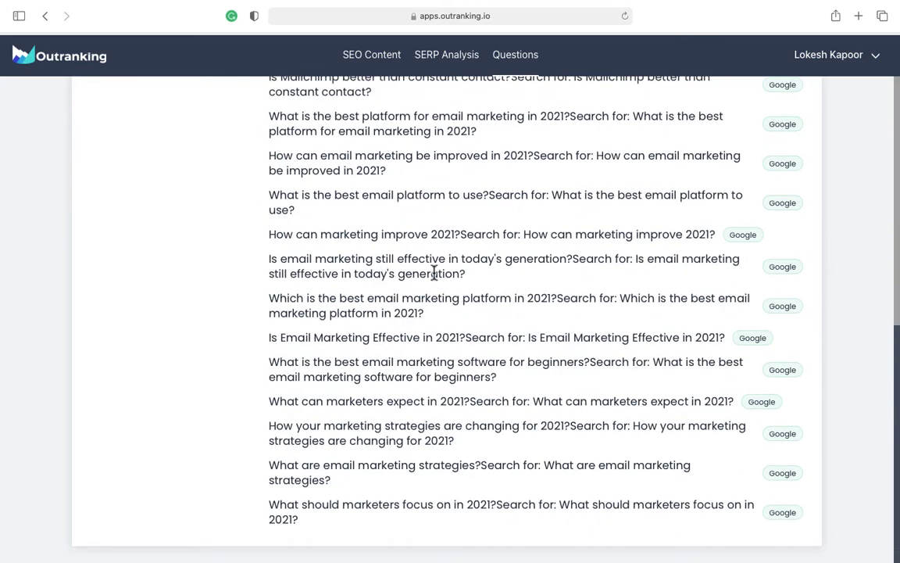
pyautogui.scroll(6, 458, 291)
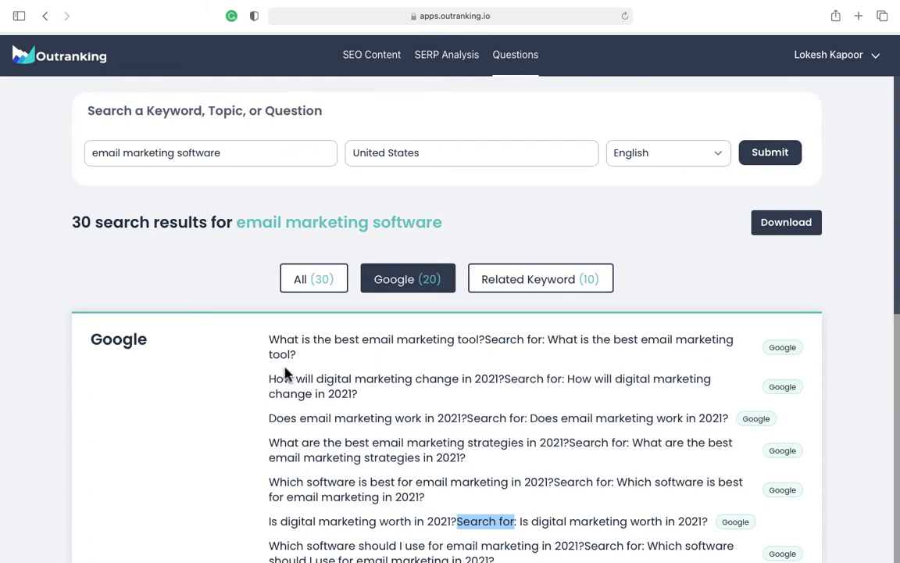
pyautogui.moveTo(276, 380); pyautogui.dragTo(565, 455)
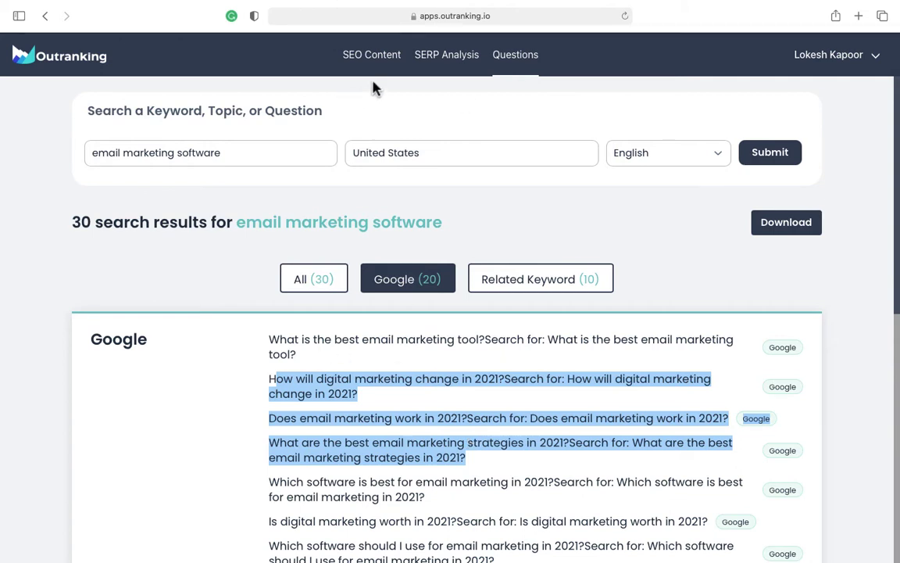
# - Open the saved SERP analysis for "email marketing tools" from the Serp History
pyautogui.click(395, 61)
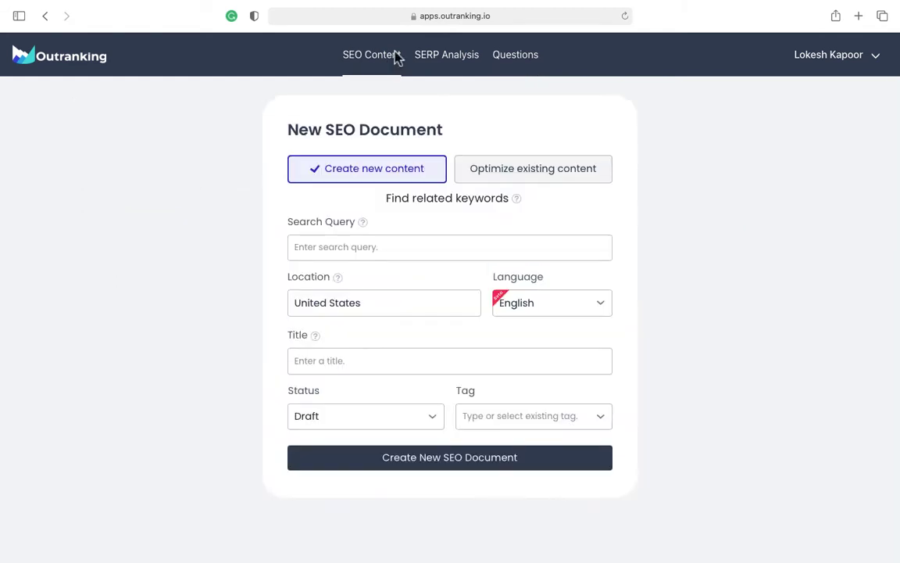
pyautogui.click(453, 63)
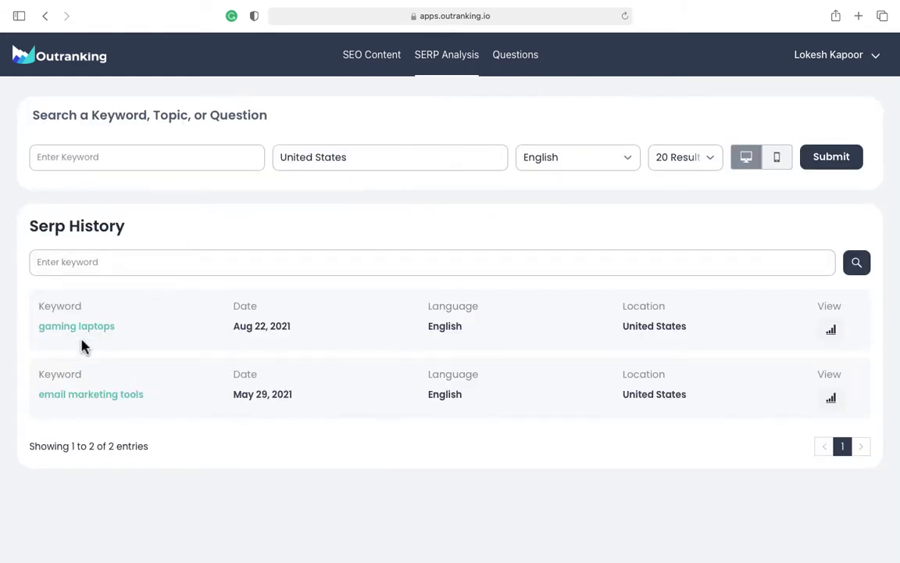
pyautogui.click(136, 398)
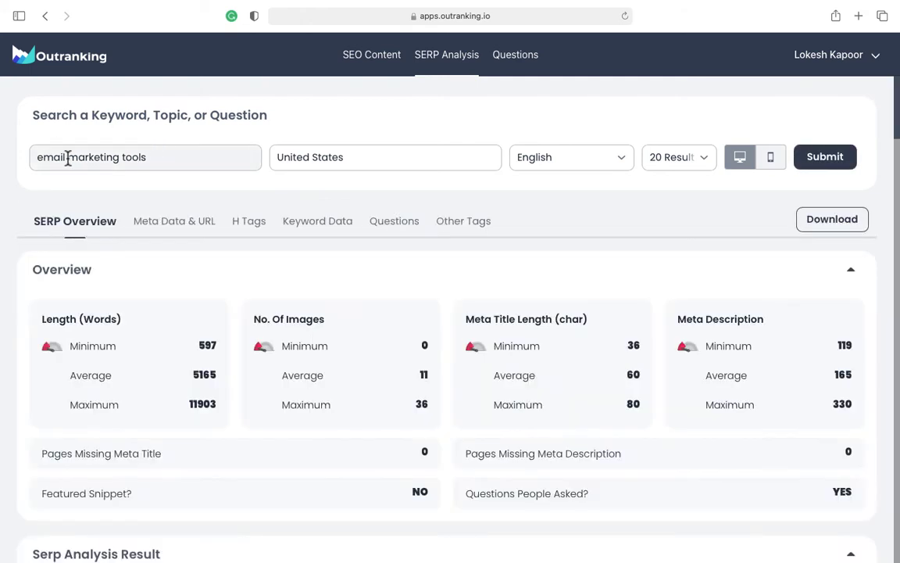
# - Examine the SERP Overview for "email marketing tools", covering word length, number of images, meta title length and meta description figures
pyautogui.moveTo(150, 158); pyautogui.dragTo(1, 160)
pyautogui.click(121, 137)
pyautogui.scroll(-1, 264, 247)
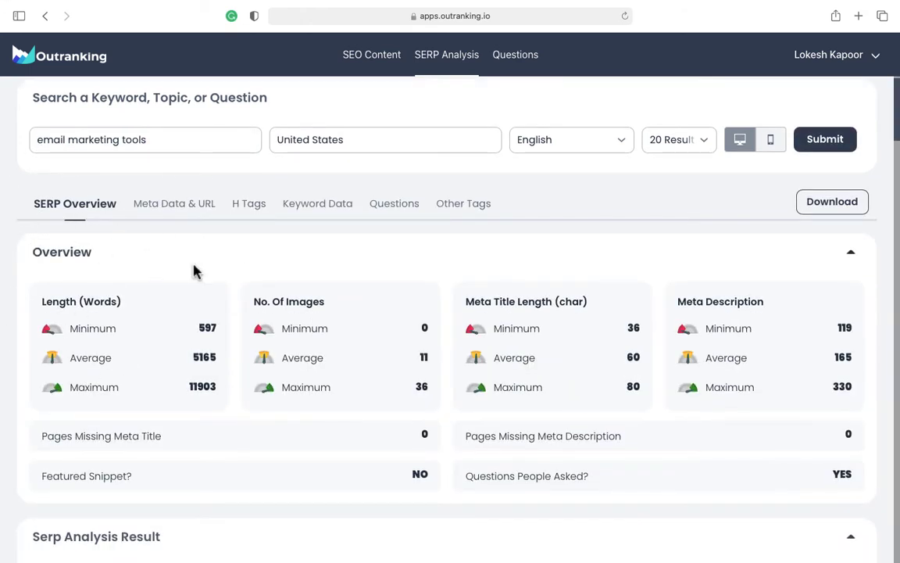
pyautogui.scroll(-2, 267, 336)
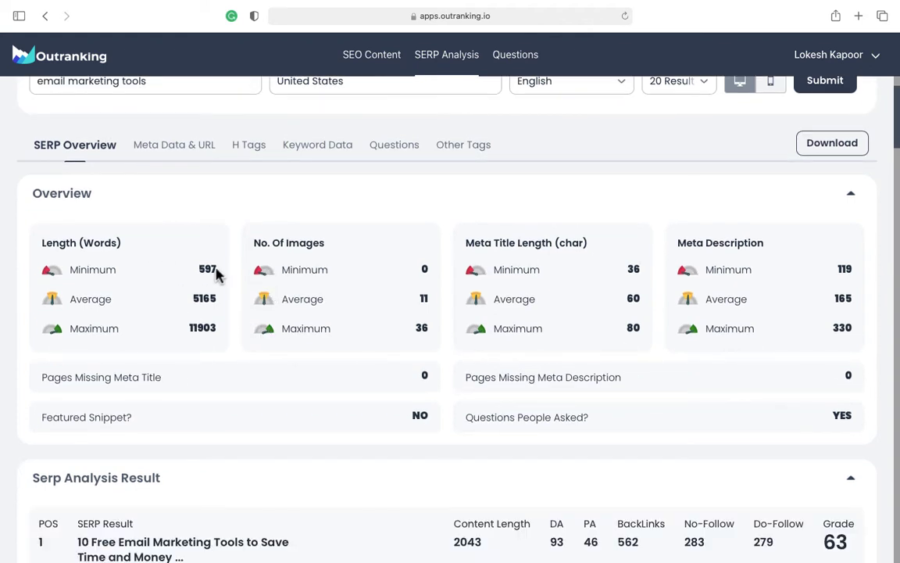
pyautogui.scroll(1, 125, 139)
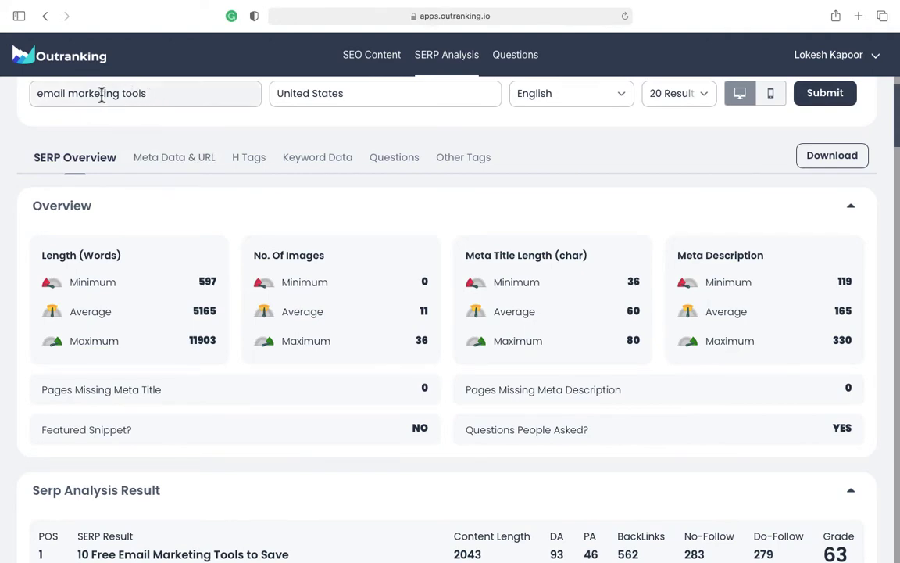
pyautogui.scroll(2, 308, 201)
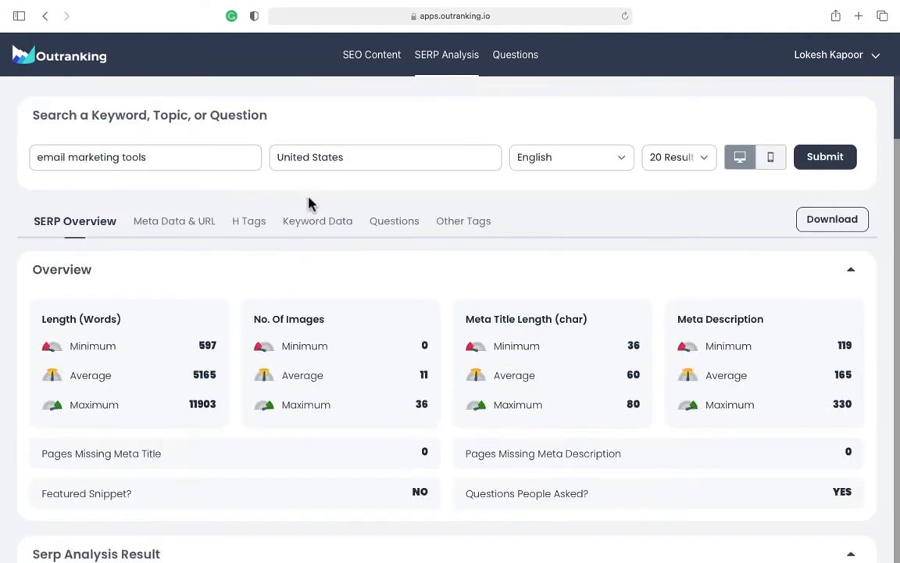
pyautogui.scroll(-4, 309, 202)
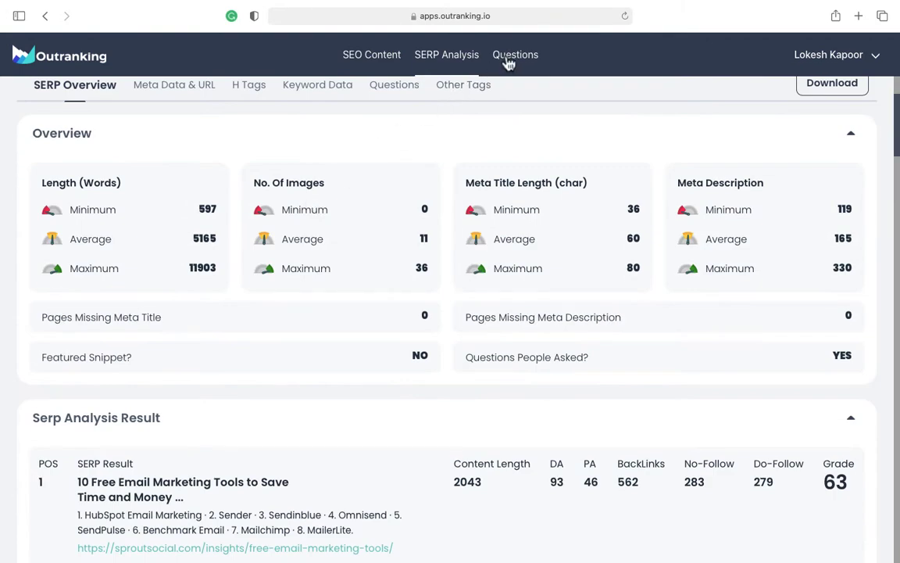
pyautogui.scroll(1, 169, 210)
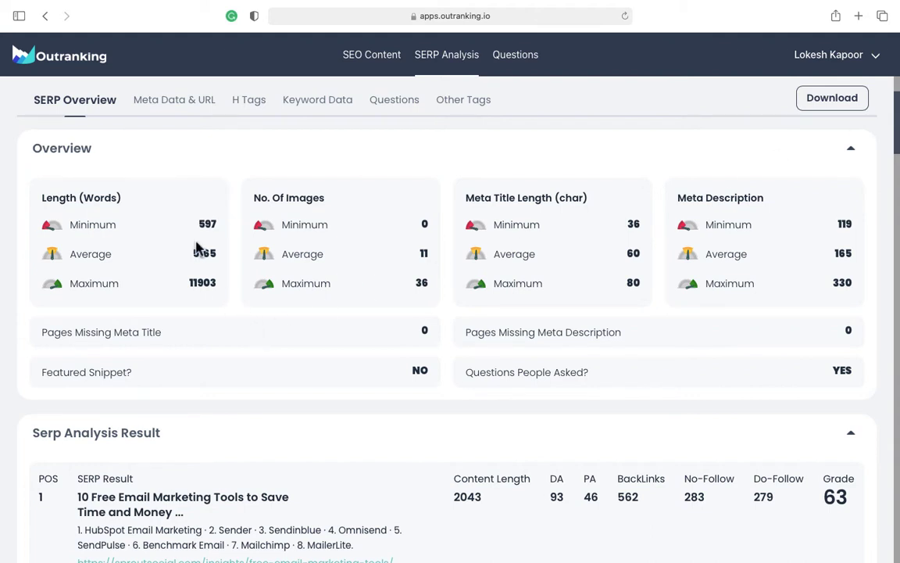
pyautogui.scroll(5, 201, 225)
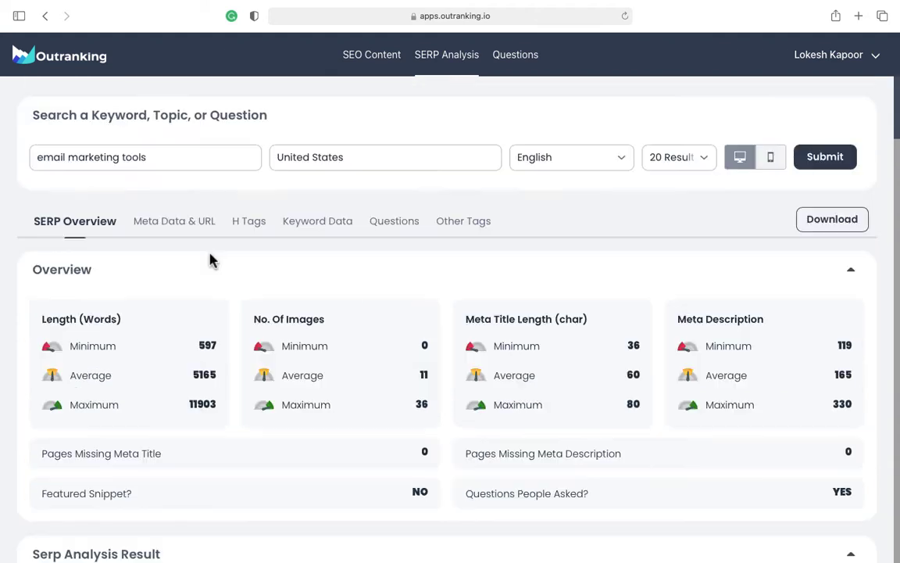
pyautogui.scroll(-1, 195, 329)
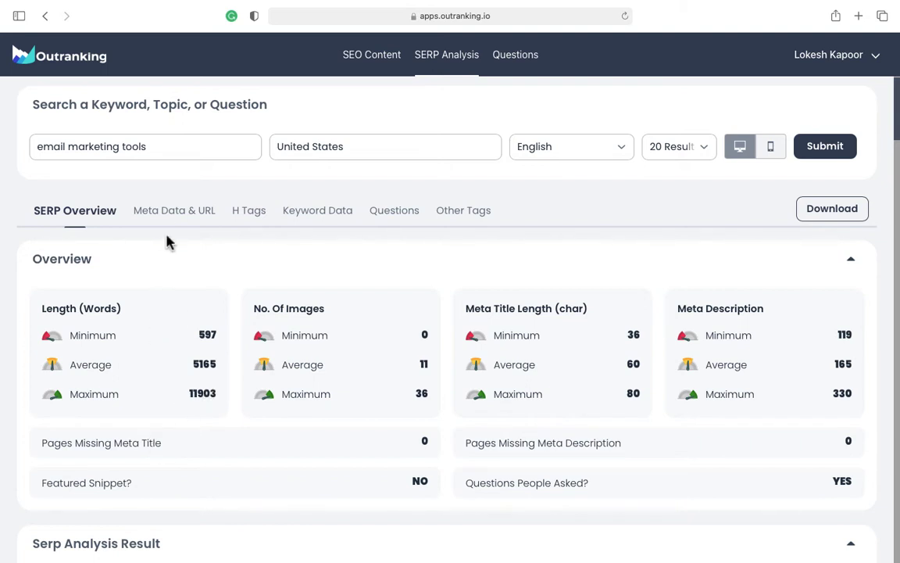
pyautogui.scroll(-4, 207, 355)
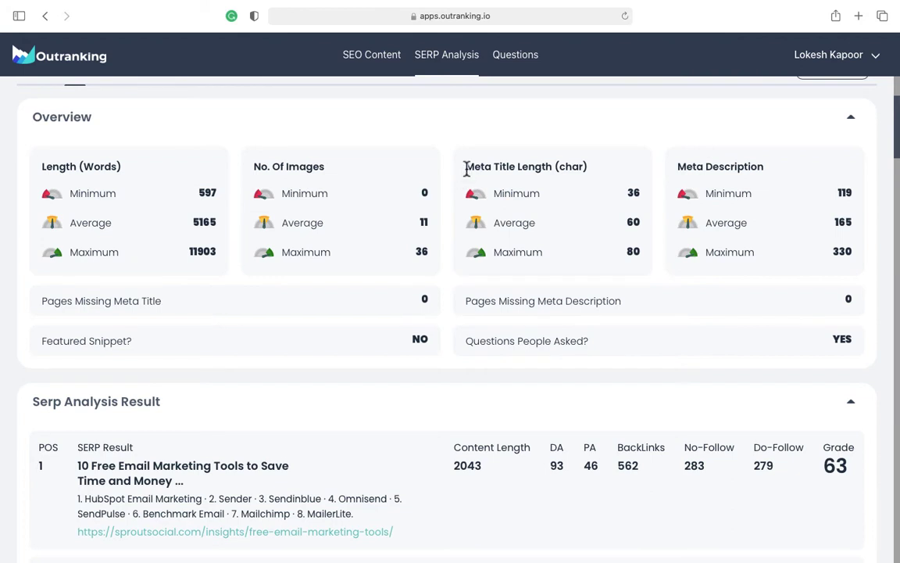
pyautogui.scroll(-1, 583, 254)
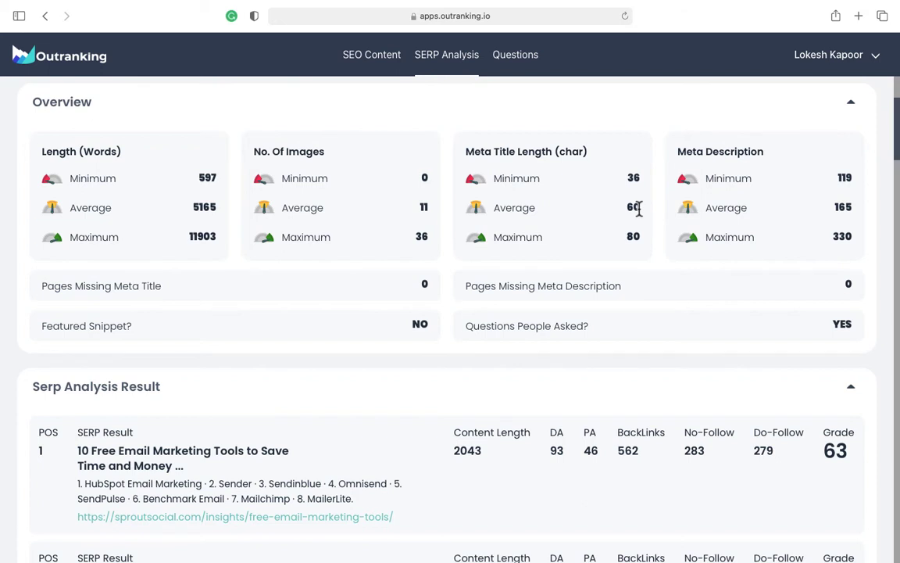
pyautogui.doubleClick(504, 208)
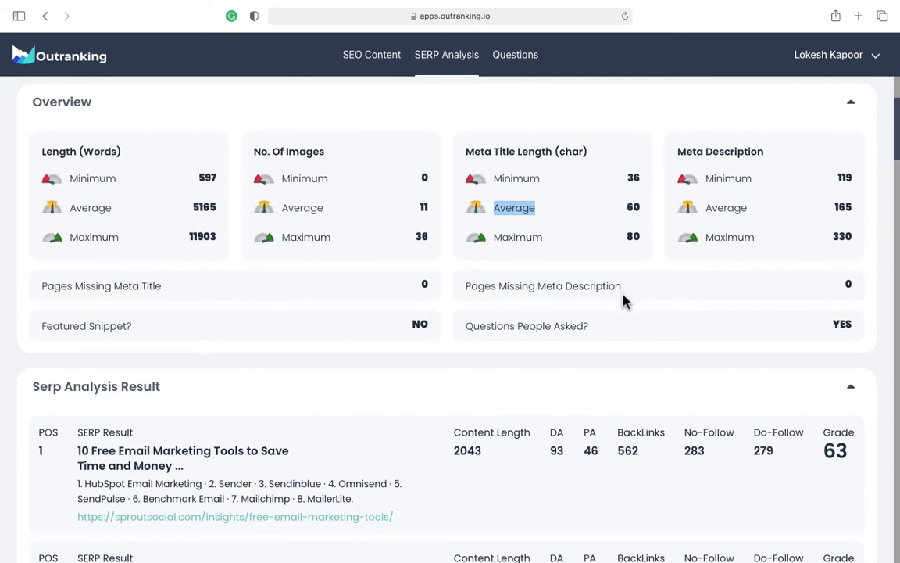
pyautogui.scroll(-4, 625, 300)
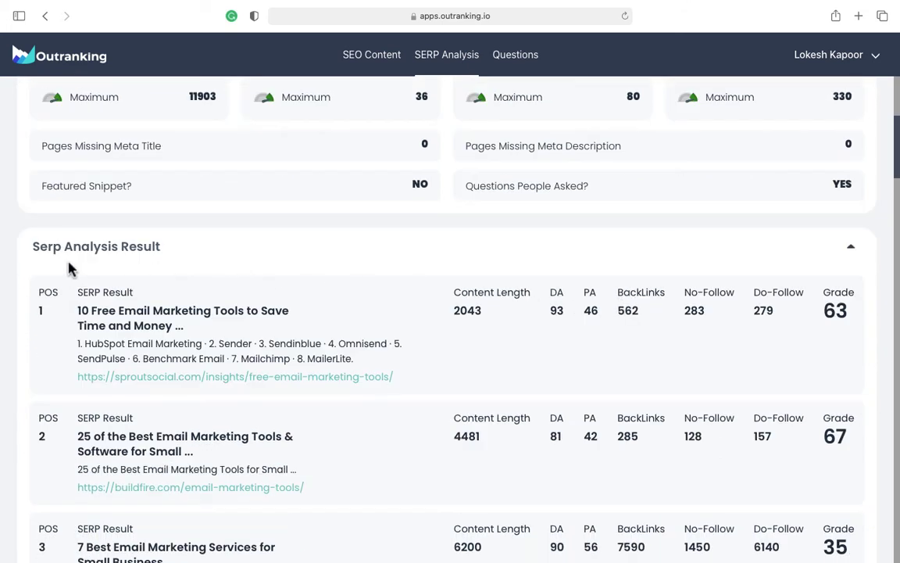
pyautogui.scroll(4, 258, 269)
pyautogui.scroll(3, 305, 258)
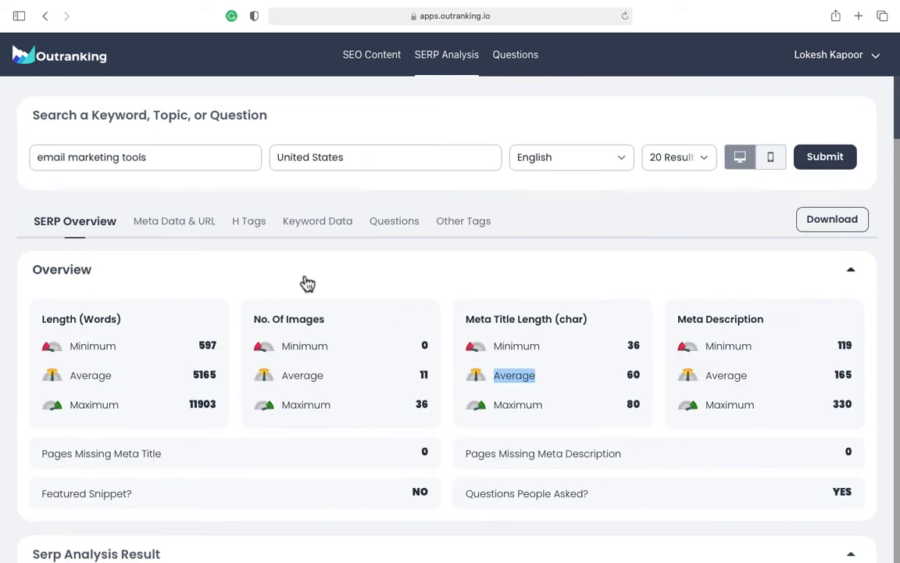
# - Review the Serp Analysis Result list, comparing the ranking pages' content length, DA, PA, backlinks, no-follow and do-follow links, and grade
pyautogui.scroll(-15, 302, 235)
pyautogui.scroll(6, 332, 285)
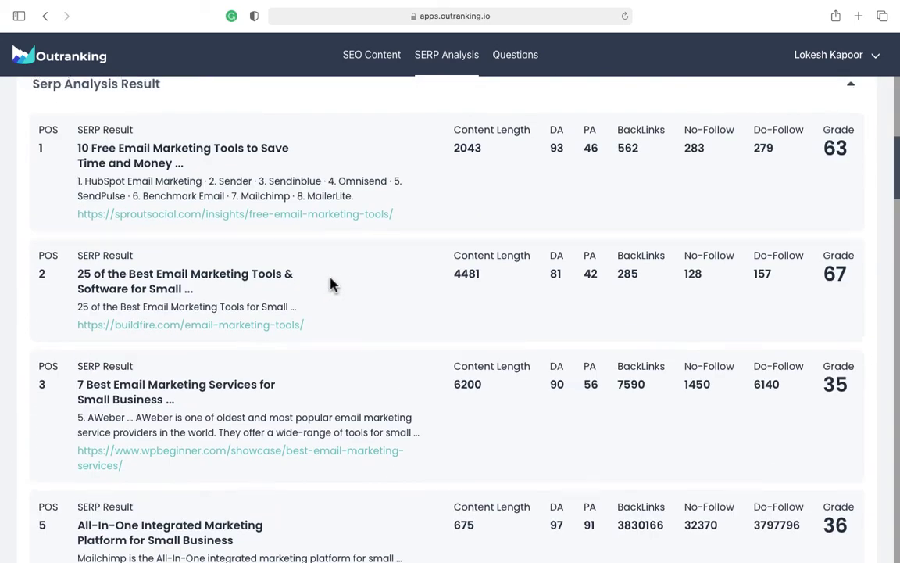
pyautogui.scroll(3, 332, 285)
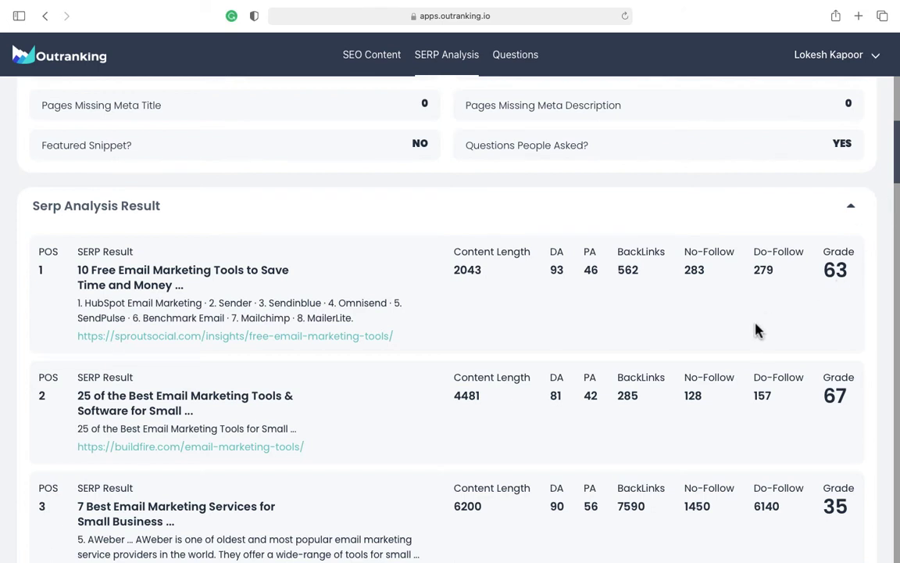
pyautogui.scroll(-1, 627, 282)
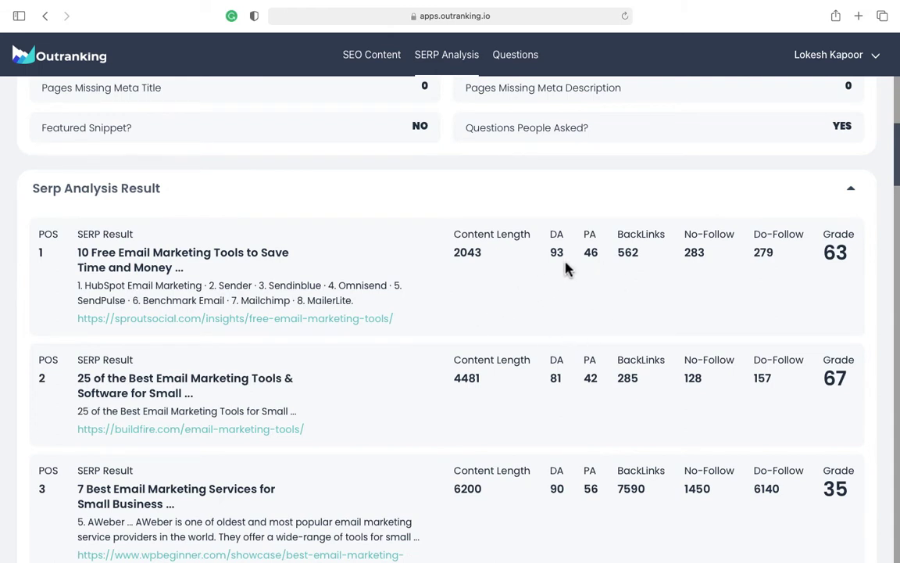
pyautogui.scroll(-1, 450, 388)
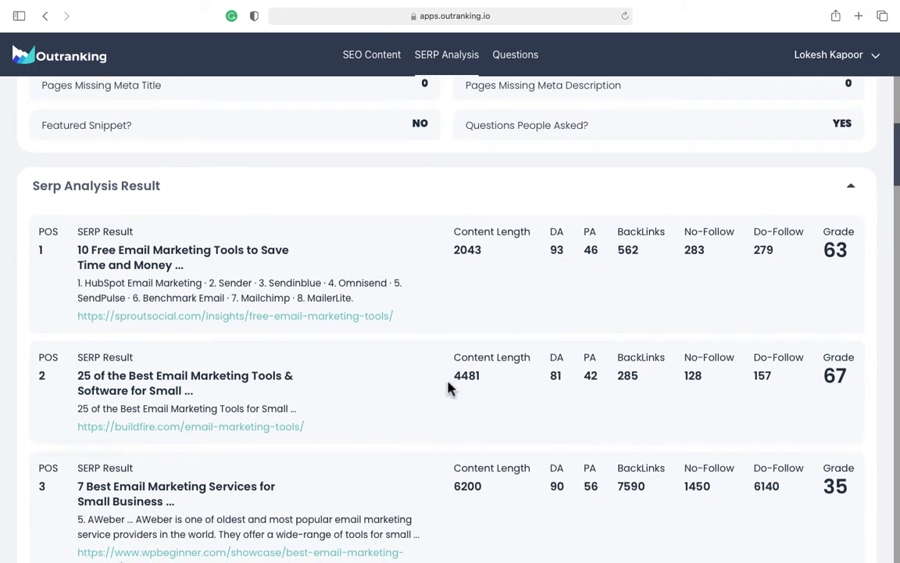
pyautogui.scroll(-1, 450, 386)
pyautogui.scroll(4, 450, 386)
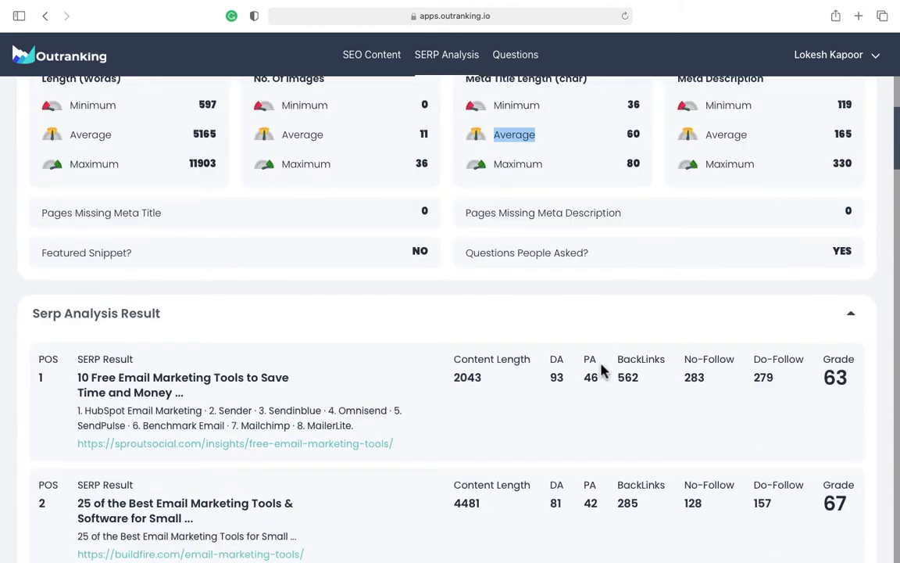
pyautogui.scroll(-5, 603, 376)
pyautogui.scroll(-20, 603, 376)
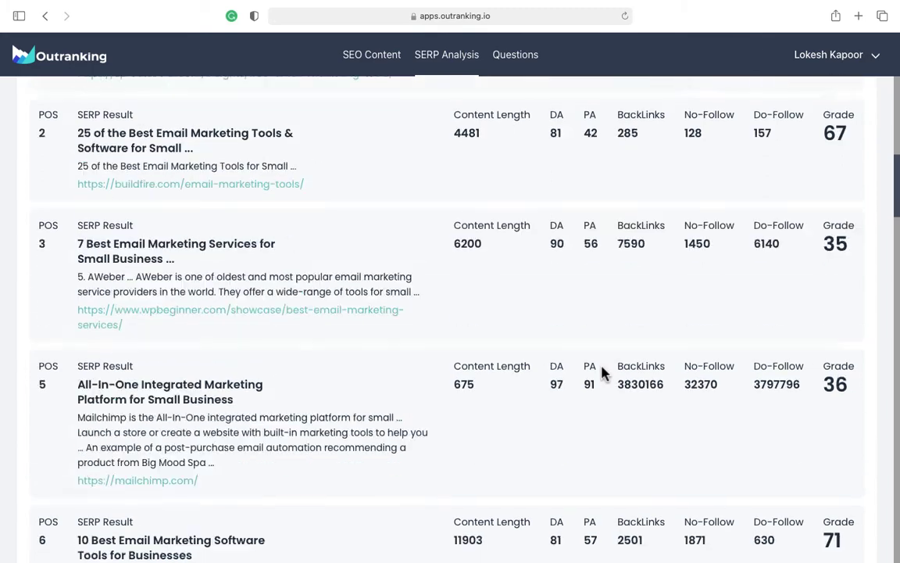
pyautogui.scroll(-3, 603, 375)
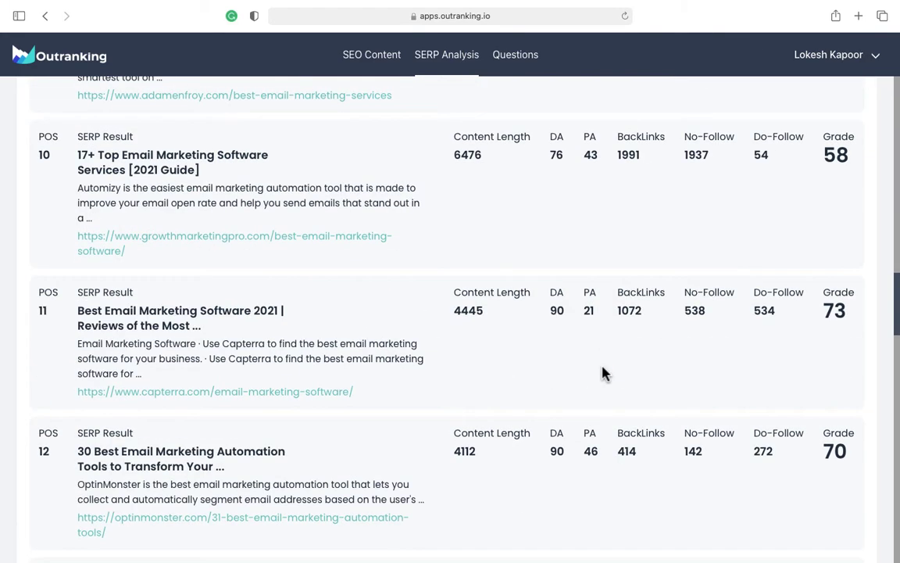
pyautogui.scroll(20, 603, 374)
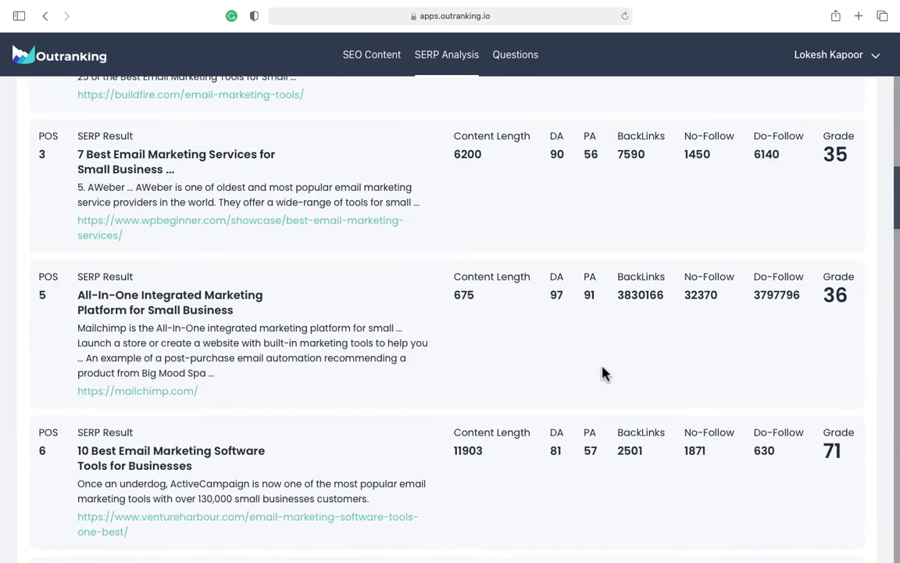
pyautogui.scroll(3, 575, 195)
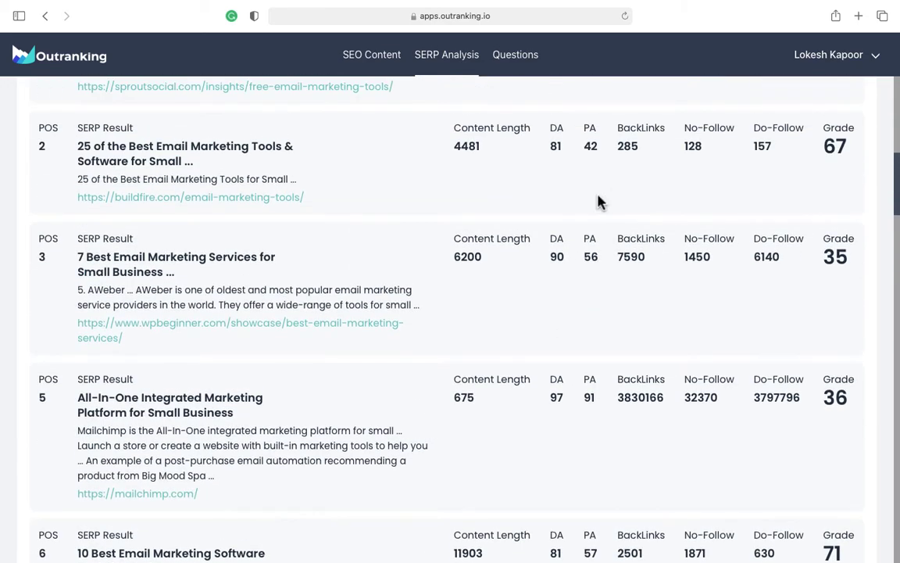
pyautogui.scroll(6, 598, 202)
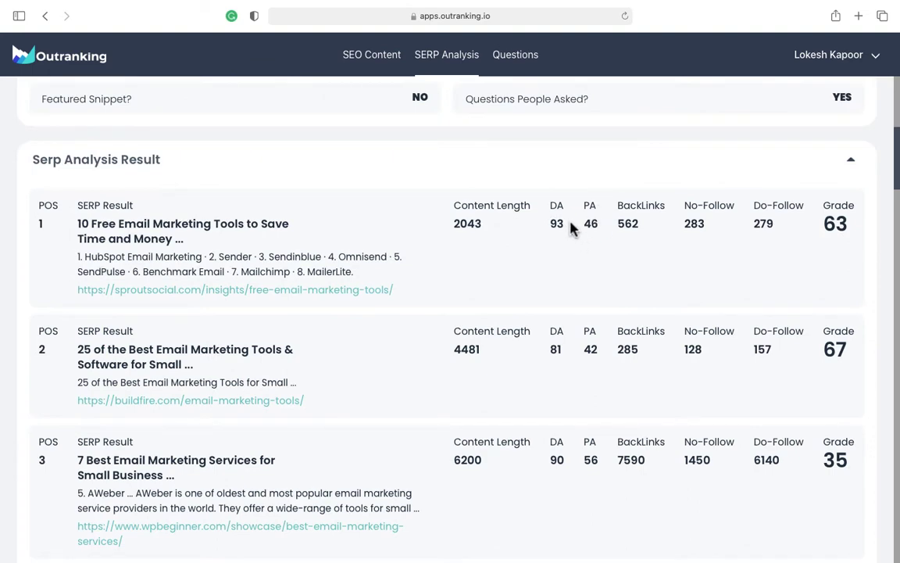
pyautogui.scroll(-2, 560, 353)
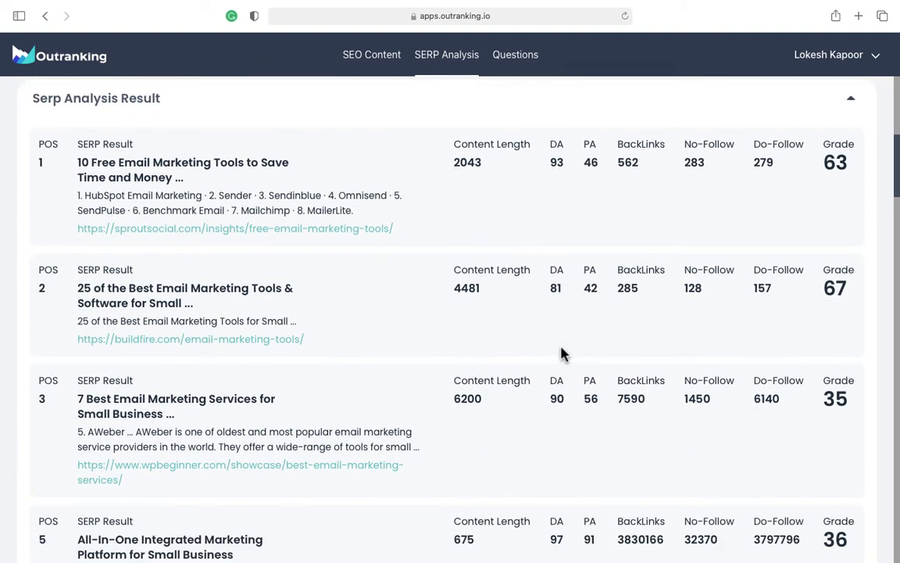
pyautogui.scroll(-5, 574, 414)
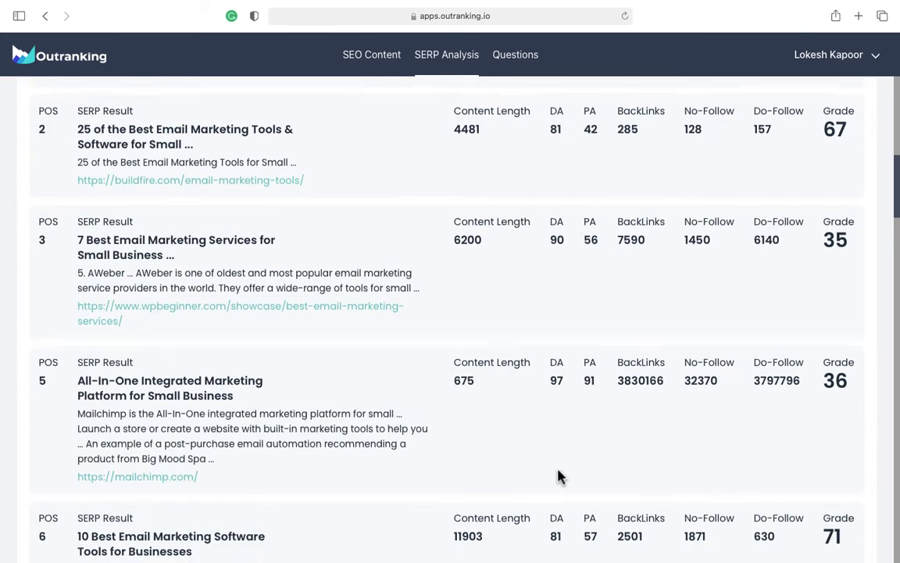
# - Read through the remaining Serp Analysis Result entries down to position 16, and return to the overview figures
pyautogui.scroll(-4, 562, 422)
pyautogui.scroll(-9, 569, 374)
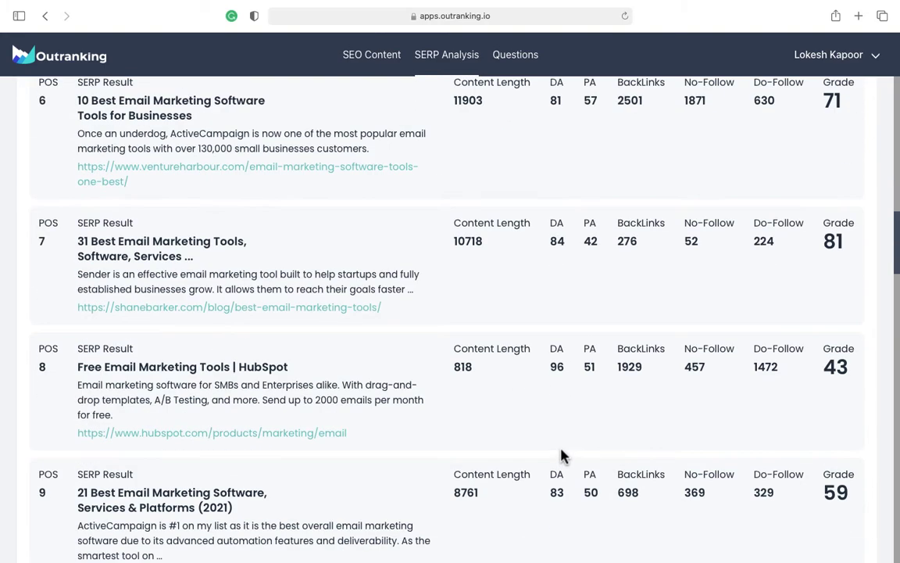
pyautogui.scroll(-6, 569, 501)
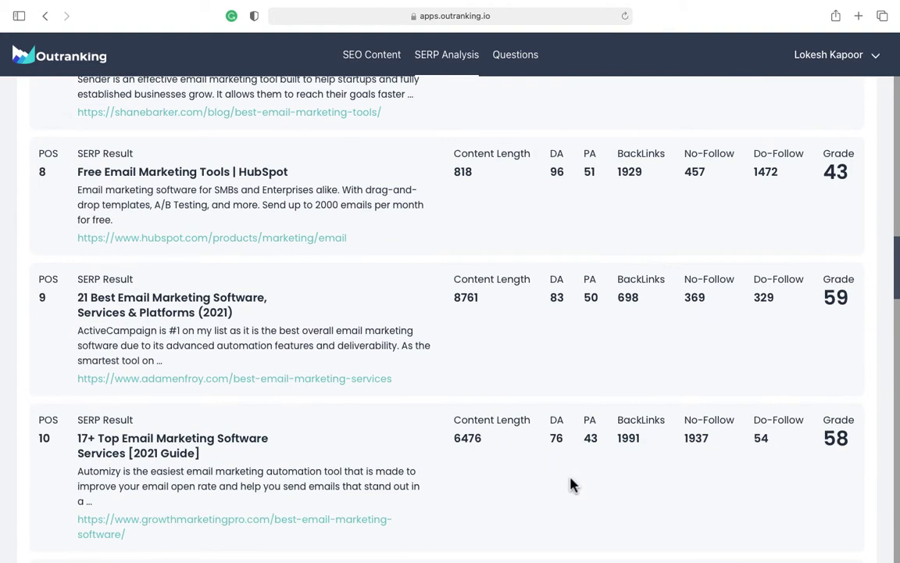
pyautogui.scroll(-10, 571, 460)
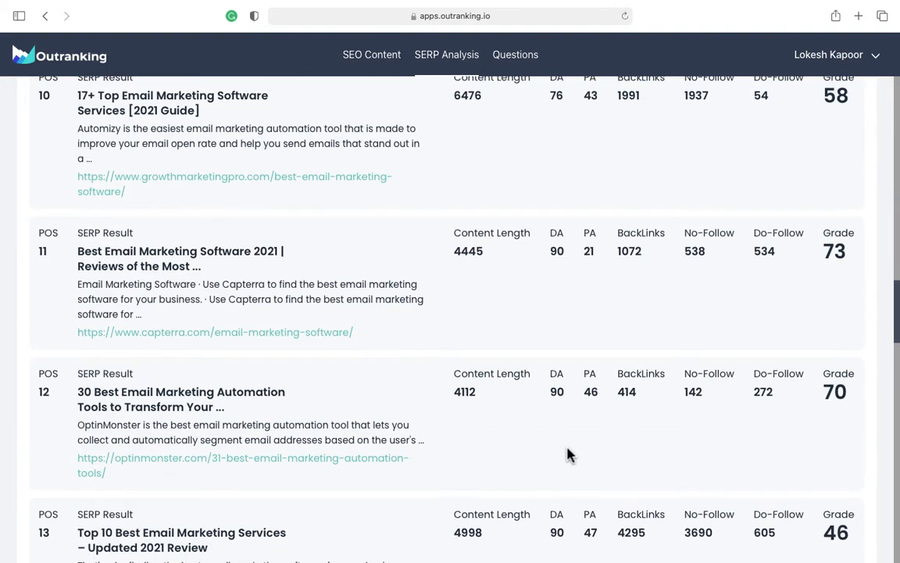
pyautogui.scroll(-9, 569, 485)
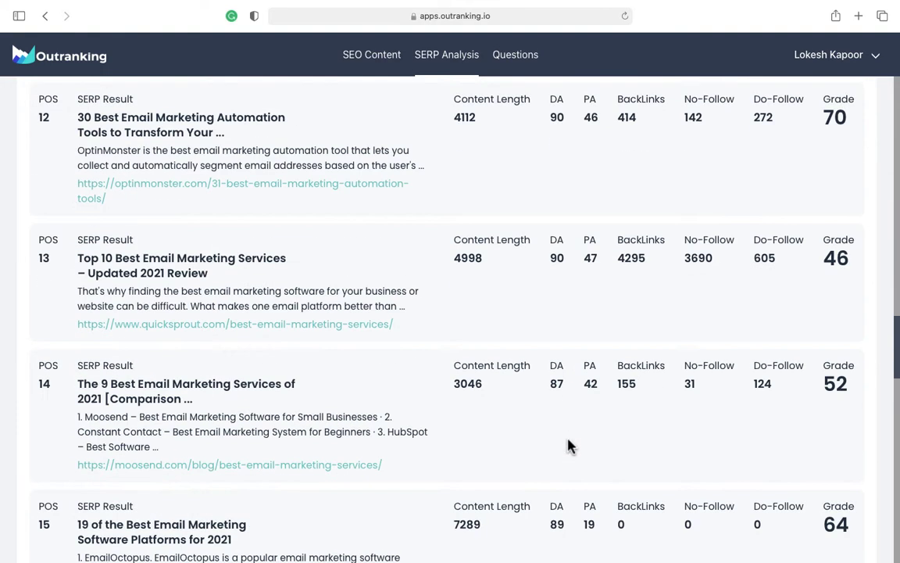
pyautogui.scroll(-9, 555, 520)
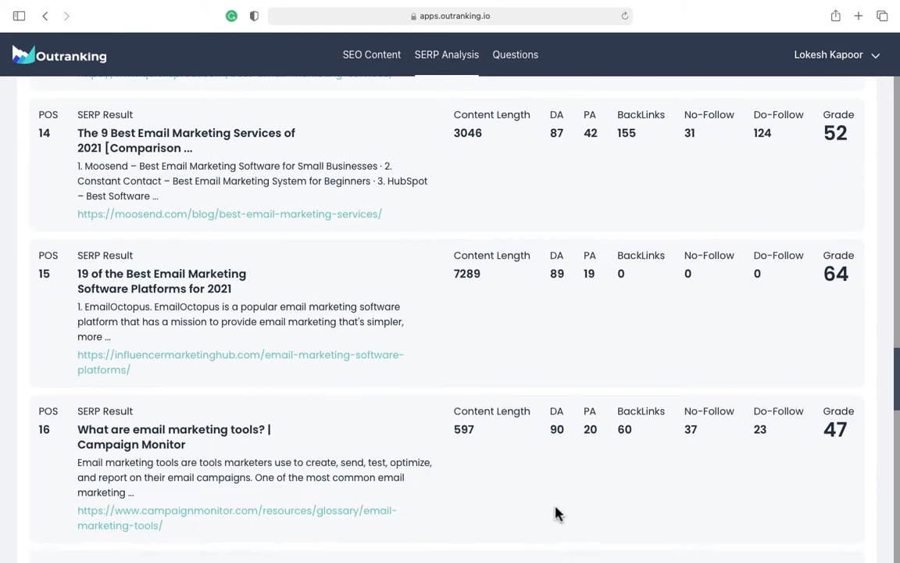
pyautogui.scroll(20, 557, 514)
pyautogui.scroll(6, 557, 514)
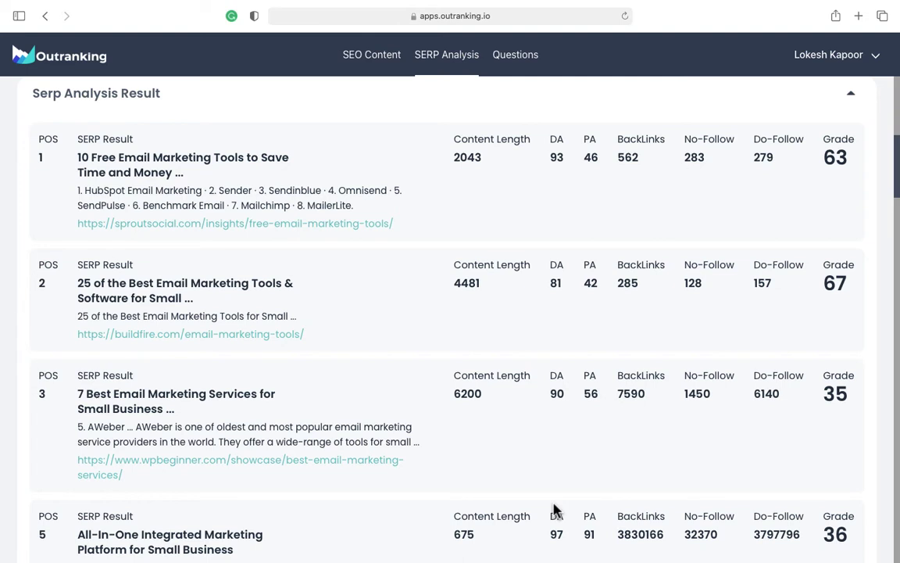
pyautogui.scroll(1, 556, 510)
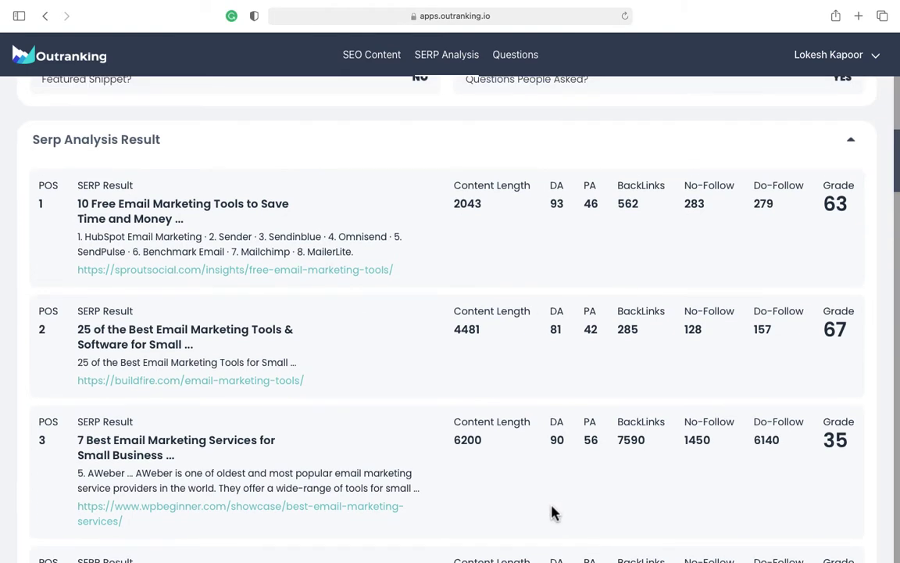
pyautogui.scroll(9, 548, 505)
# - Compare the average word length in the overview with the content length of the top-ranking pages
pyautogui.scroll(-5, 484, 488)
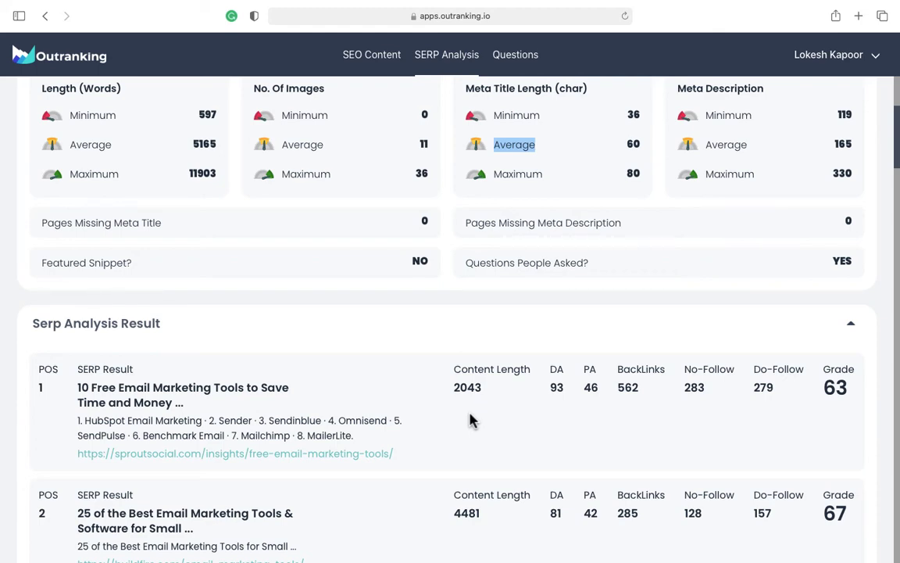
pyautogui.scroll(-3, 472, 419)
pyautogui.scroll(6, 472, 419)
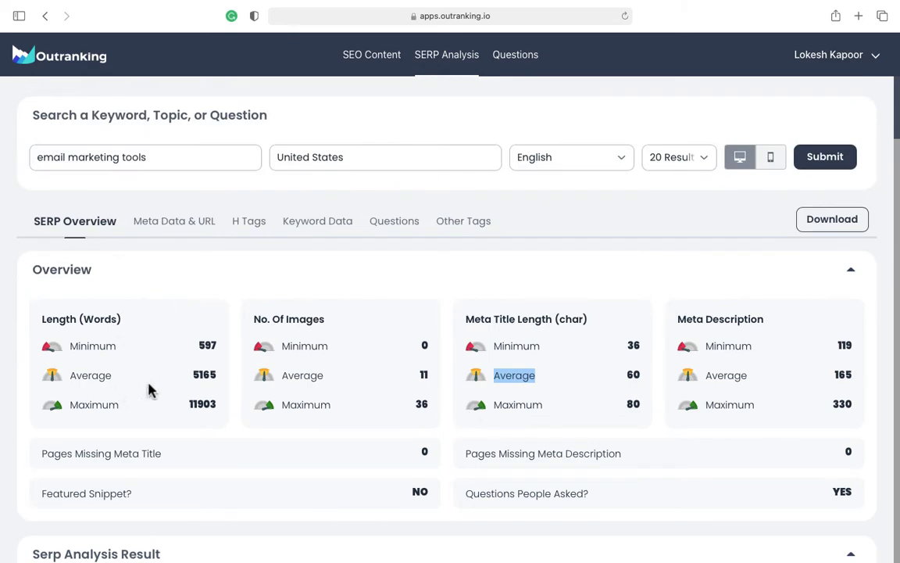
pyautogui.doubleClick(205, 375)
pyautogui.scroll(-5, 320, 435)
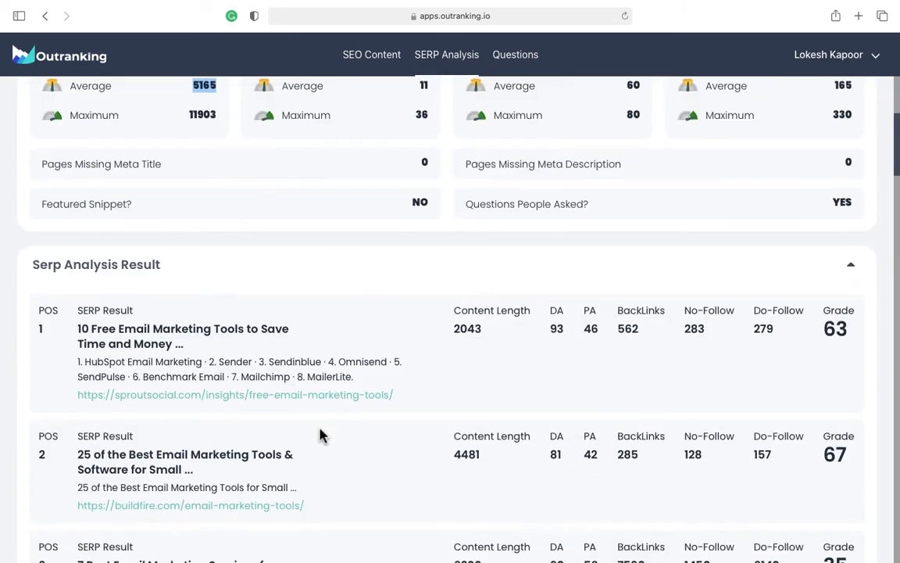
pyautogui.scroll(-5, 321, 306)
pyautogui.scroll(5, 316, 335)
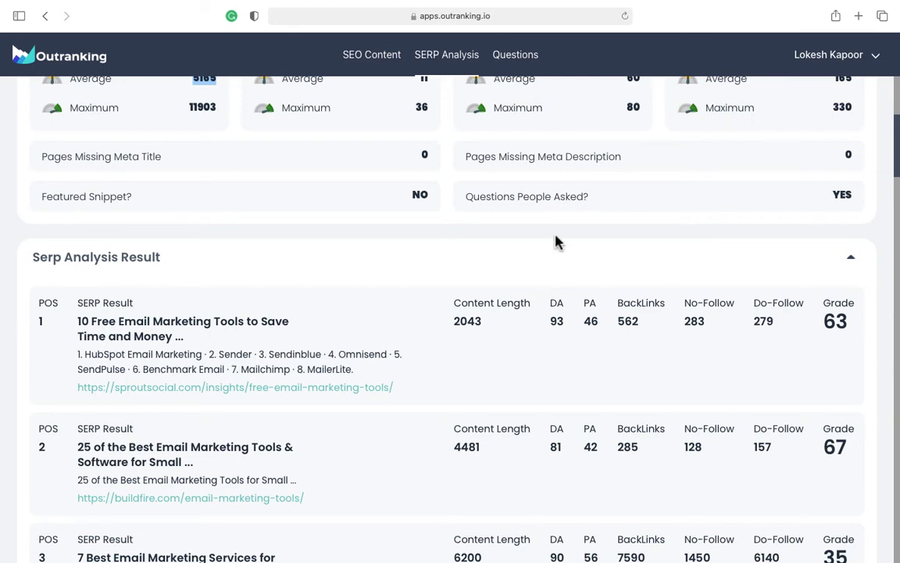
pyautogui.scroll(5, 555, 247)
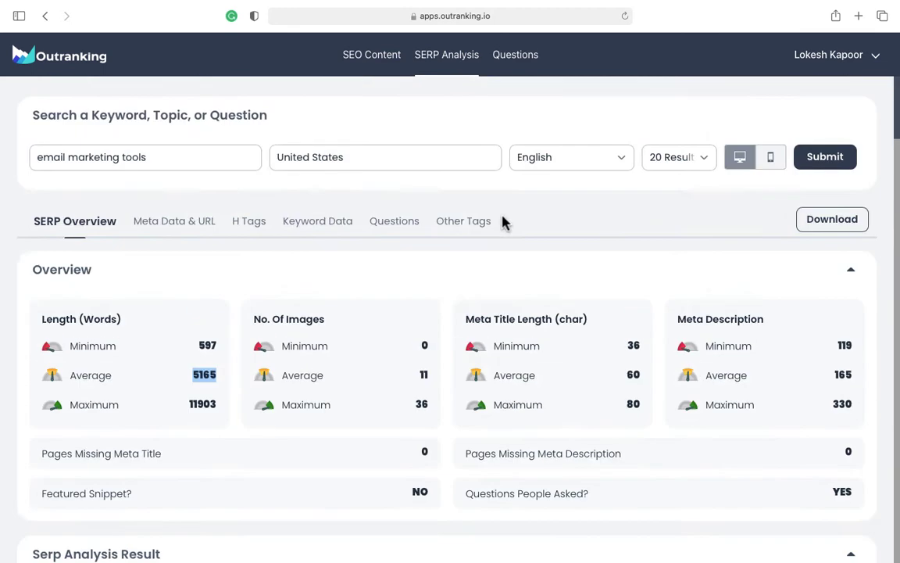
# - Look through the Meta Data & URL, H Tags, Questions and Other Tags data for "email marketing tools"
pyautogui.click(201, 219)
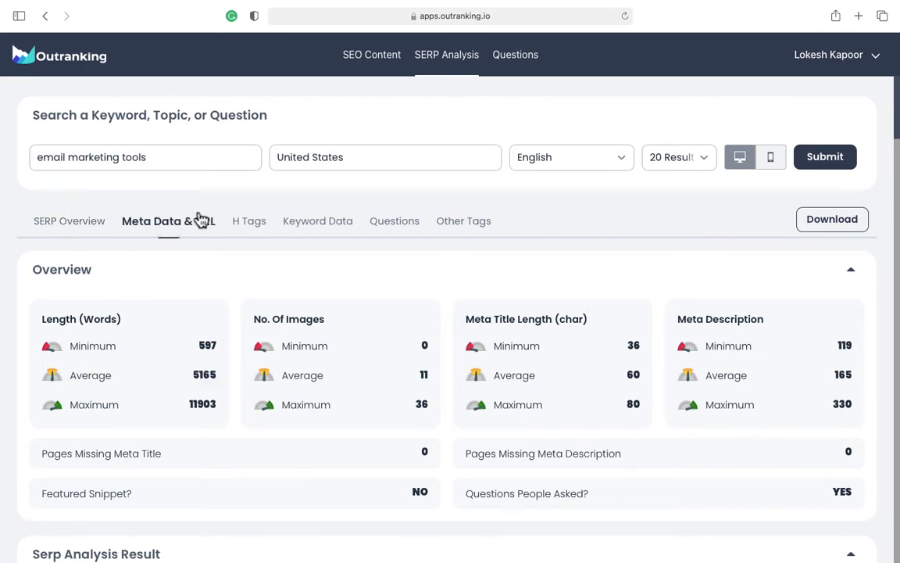
pyautogui.scroll(-2, 200, 221)
pyautogui.scroll(1, 198, 216)
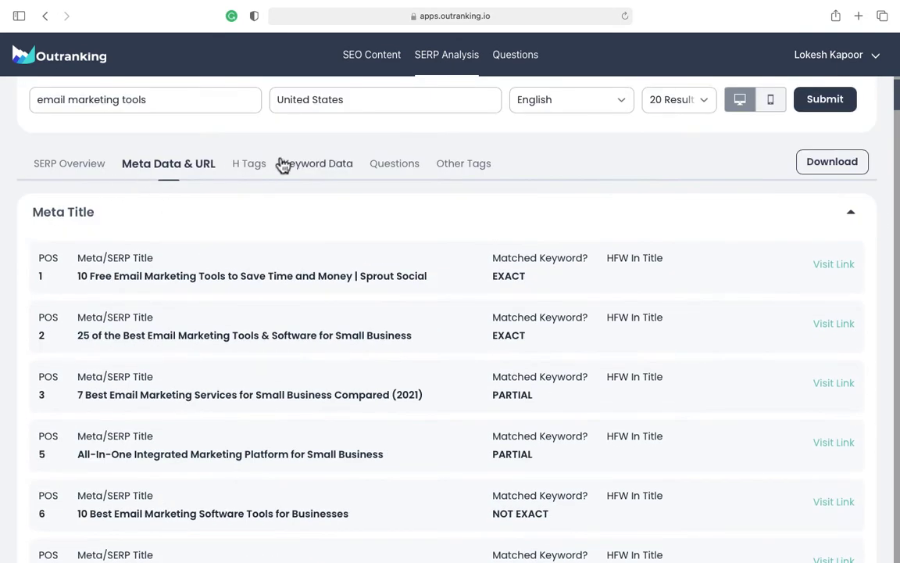
pyautogui.click(250, 166)
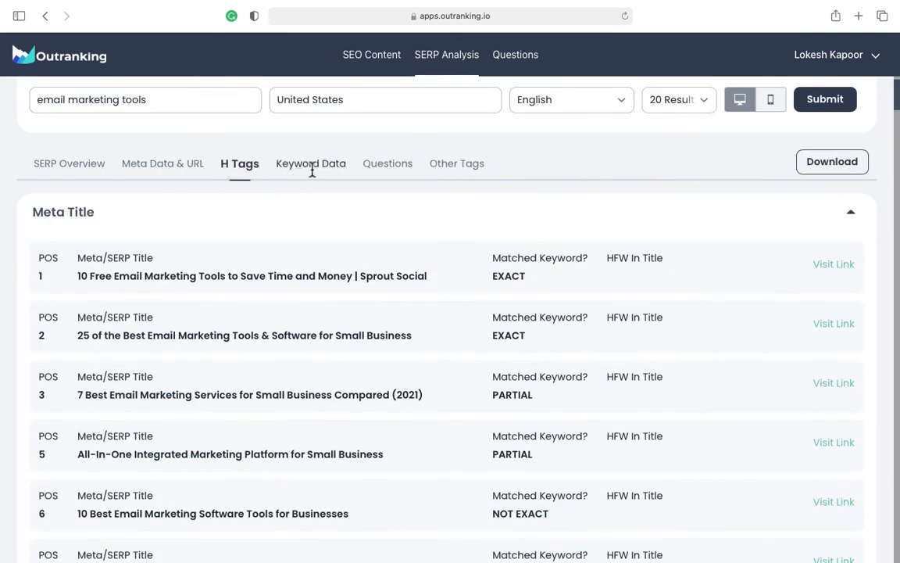
pyautogui.scroll(1, 344, 170)
pyautogui.click(400, 228)
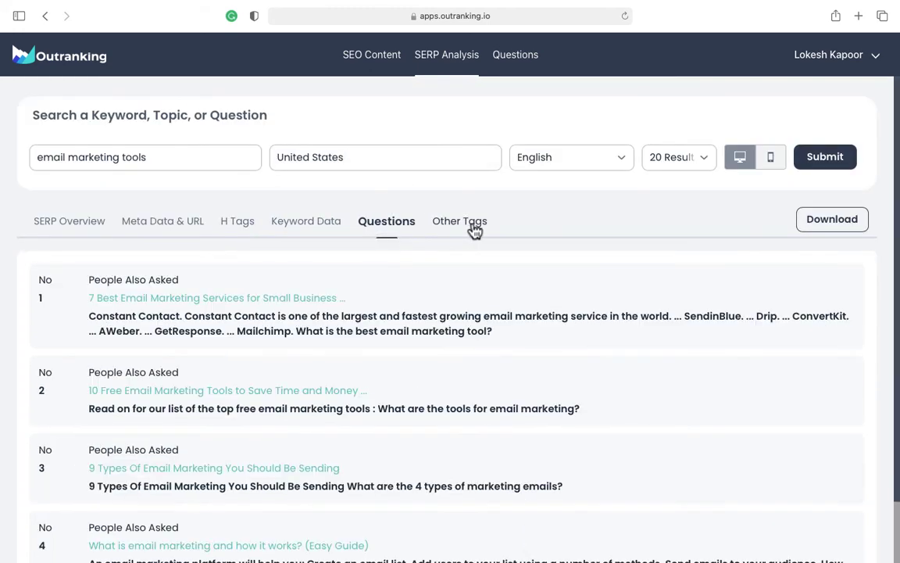
pyautogui.click(473, 228)
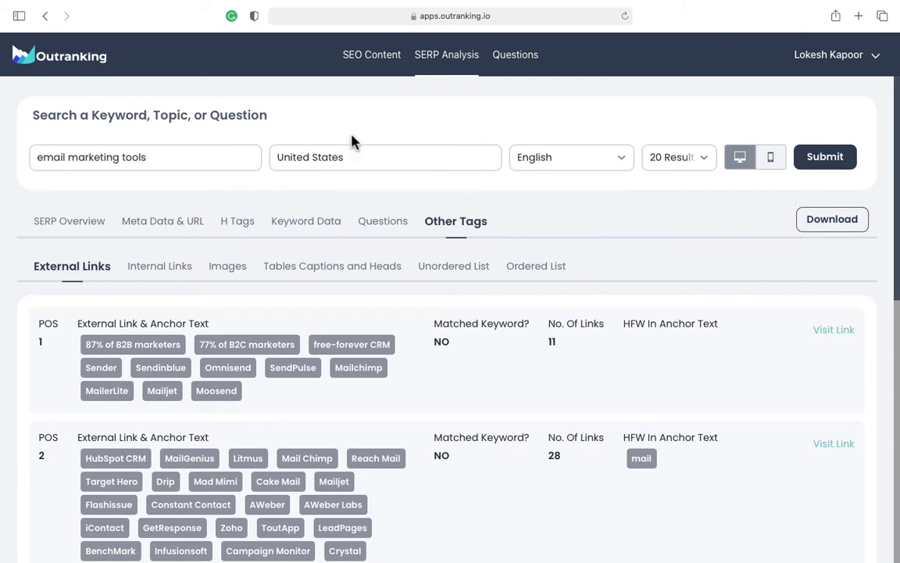
# - Create a new SEO document in Draft status with "How to do Email Marketing" as both search query and title
pyautogui.click(372, 55)
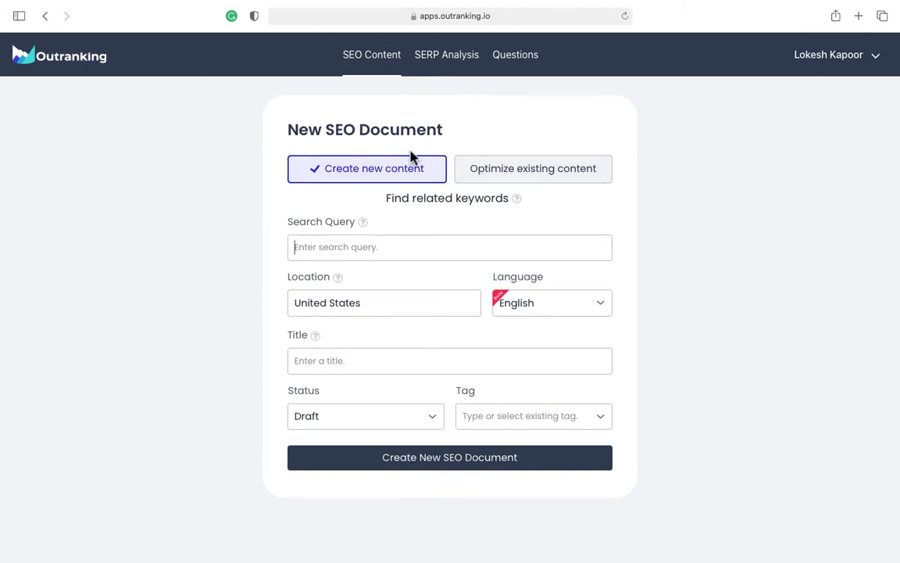
pyautogui.write('How to do Email Marketing')
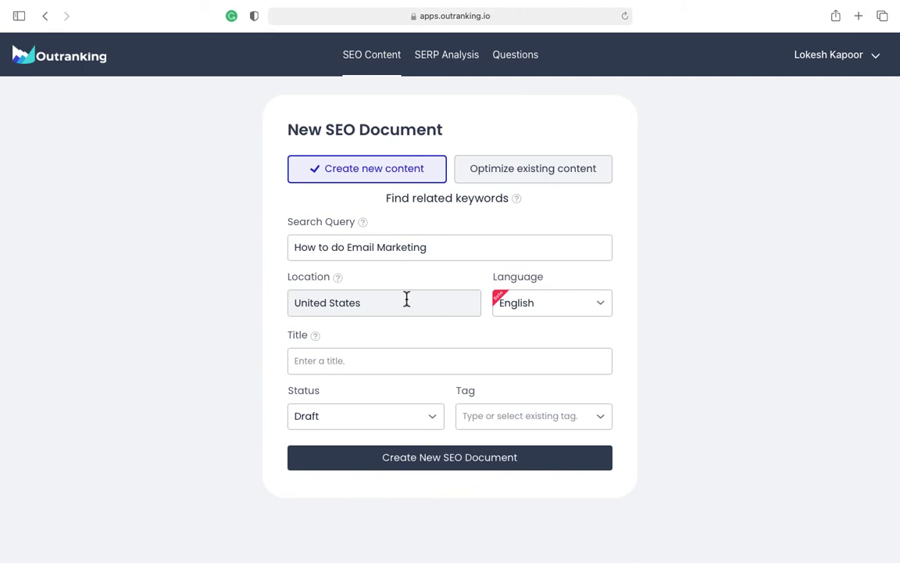
pyautogui.click(323, 364)
pyautogui.write('How to do Email Marketing')
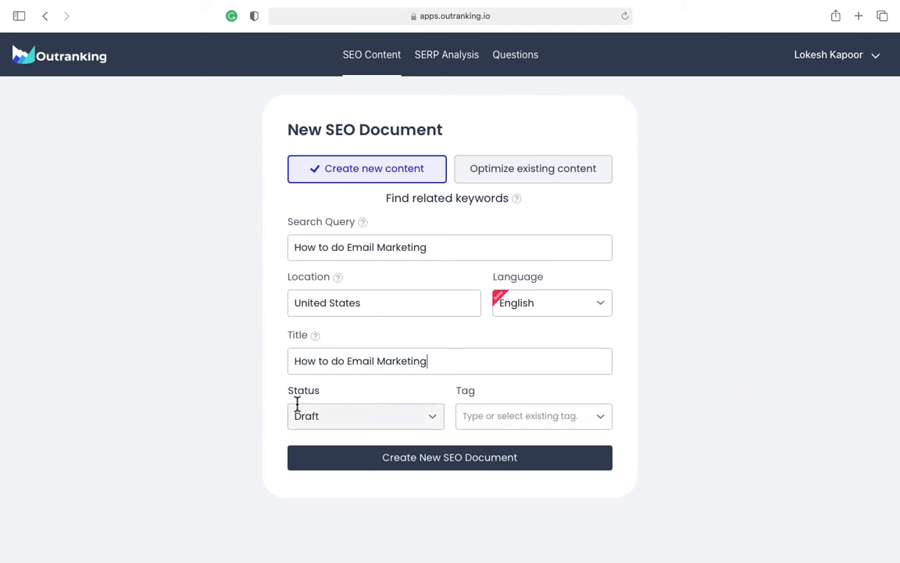
pyautogui.click(344, 409)
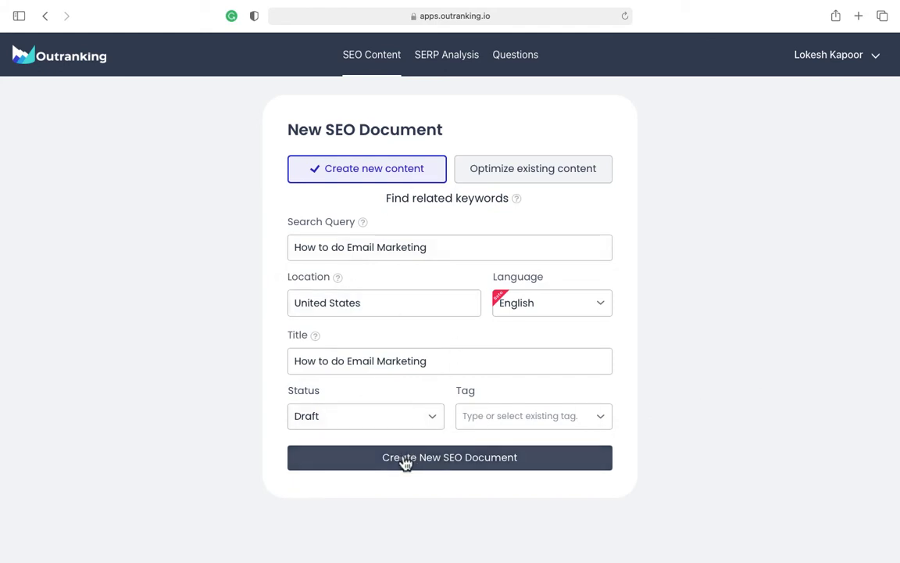
pyautogui.click(484, 459)
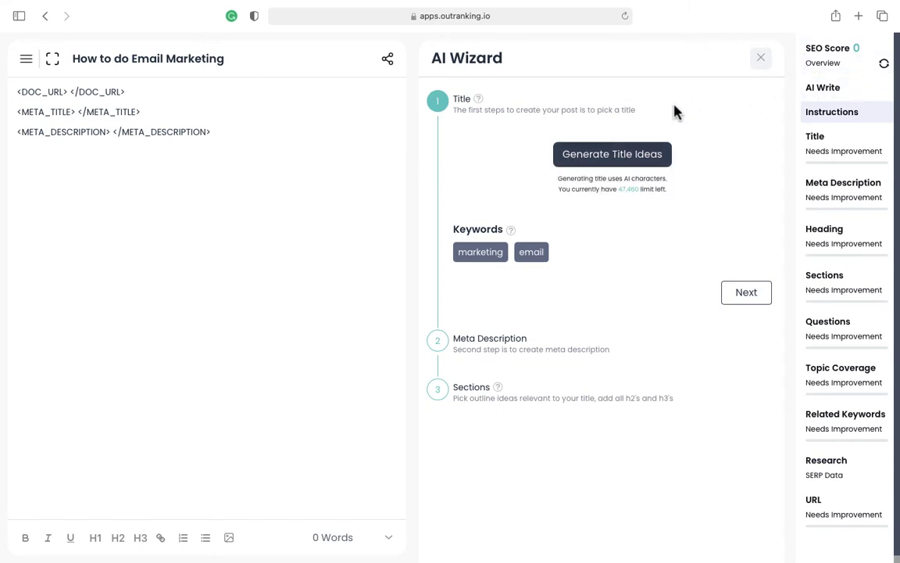
# - Review the new document's SEO Content Score overview, including the words, readability, sentences and sections targets
pyautogui.click(879, 59)
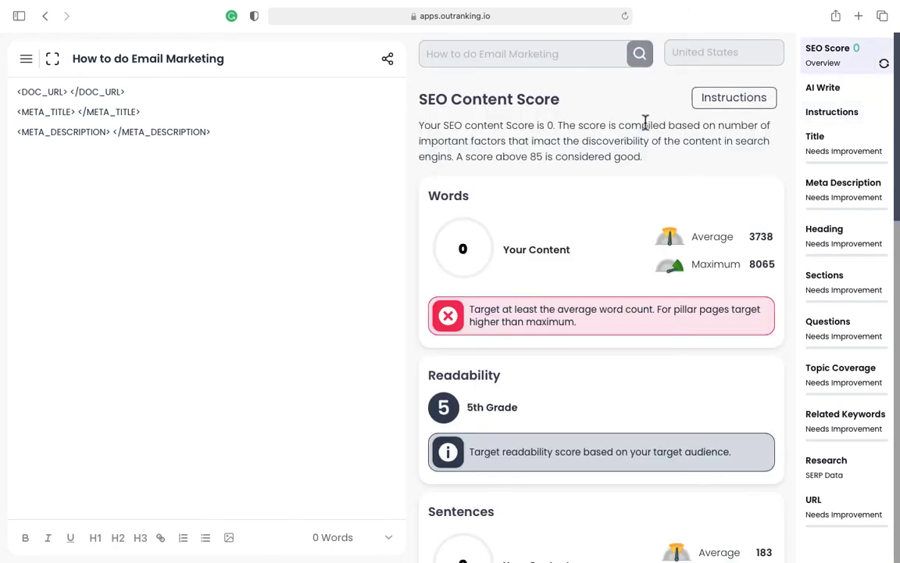
pyautogui.scroll(-5, 577, 264)
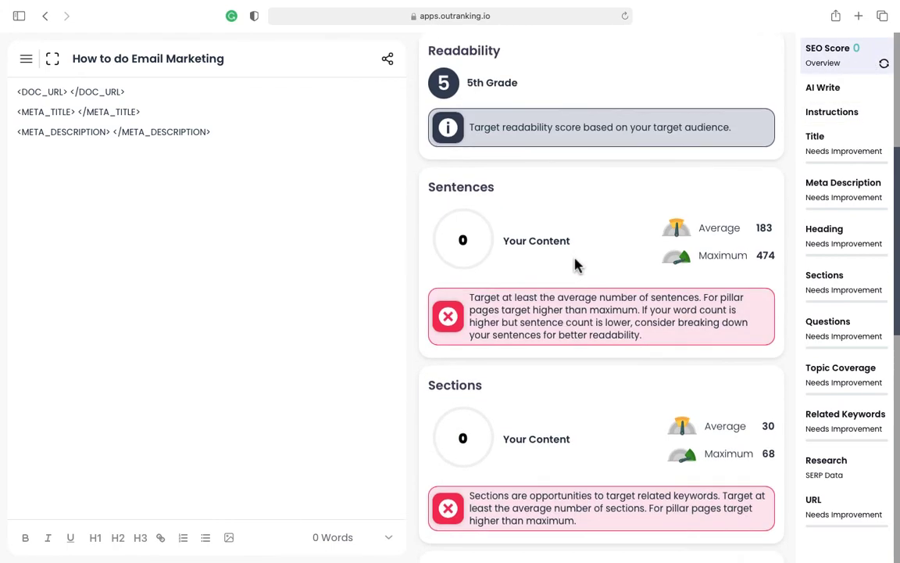
pyautogui.scroll(5, 576, 265)
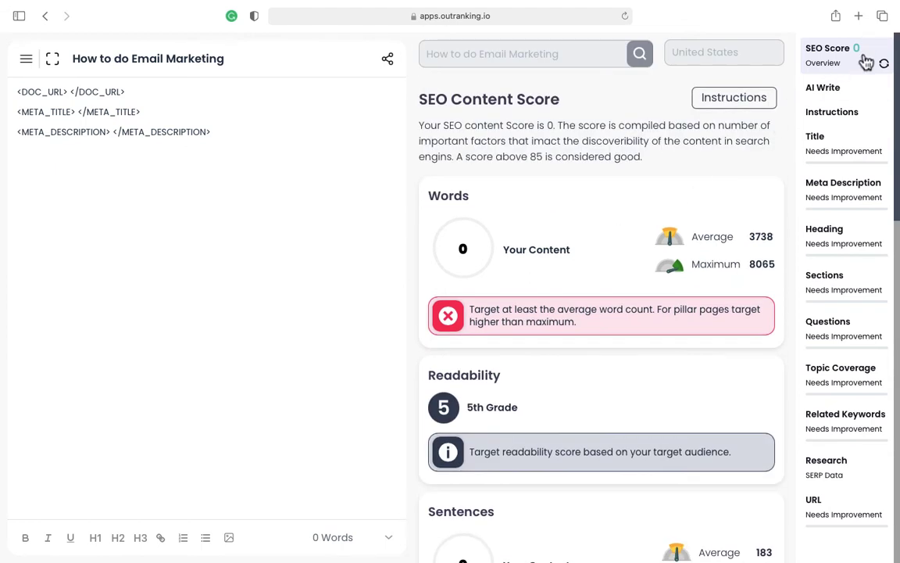
# - View the document's step-by-step instructions and the AI Wizard's opening step, ending back on the instructions
pyautogui.click(721, 103)
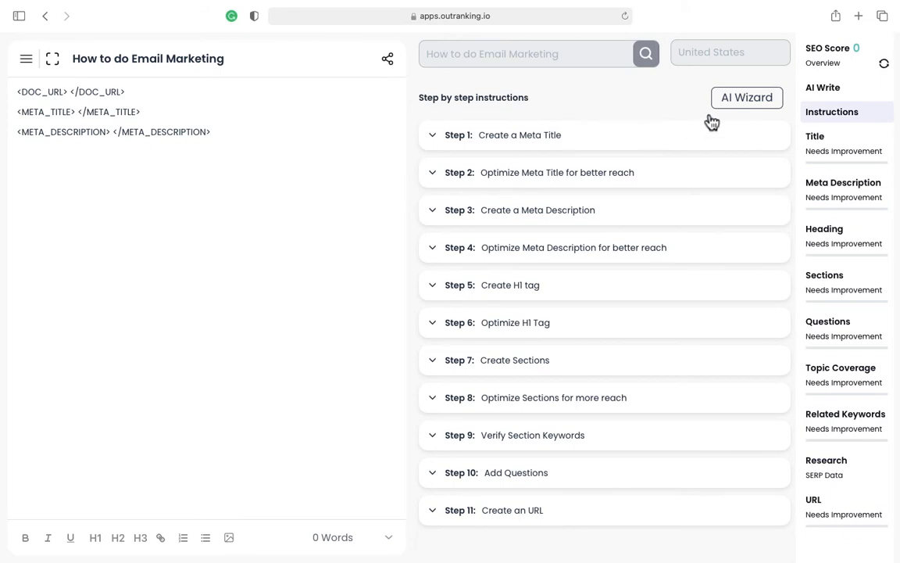
pyautogui.click(732, 103)
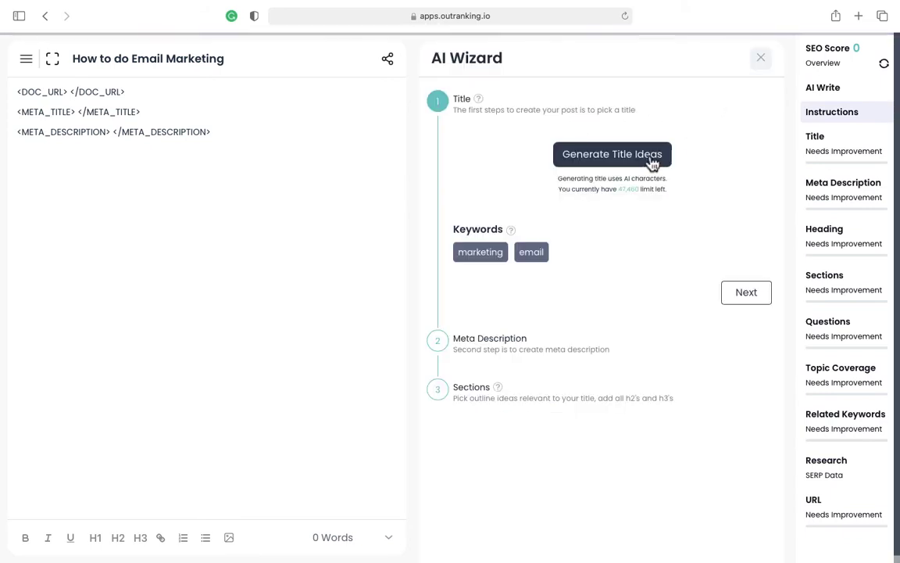
pyautogui.click(756, 63)
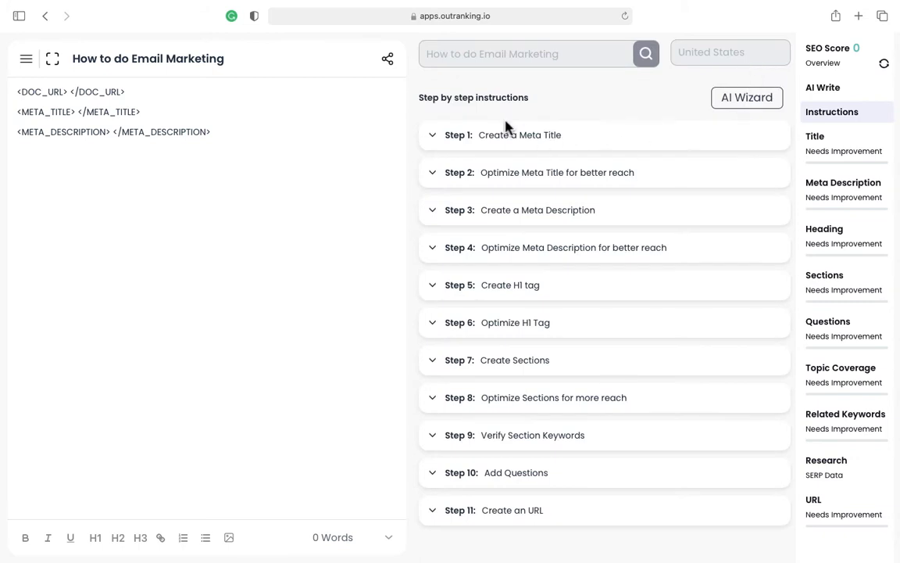
# - Try the first SERP title idea, "Email Marketing: How to do it, Strategies, Tools, & Examples", in the document and remove it again
pyautogui.click(551, 141)
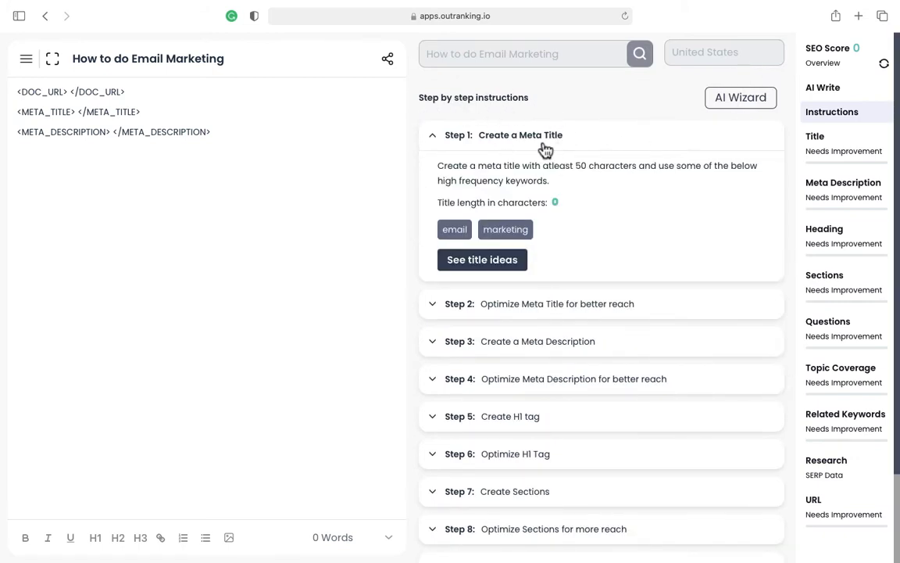
pyautogui.click(512, 260)
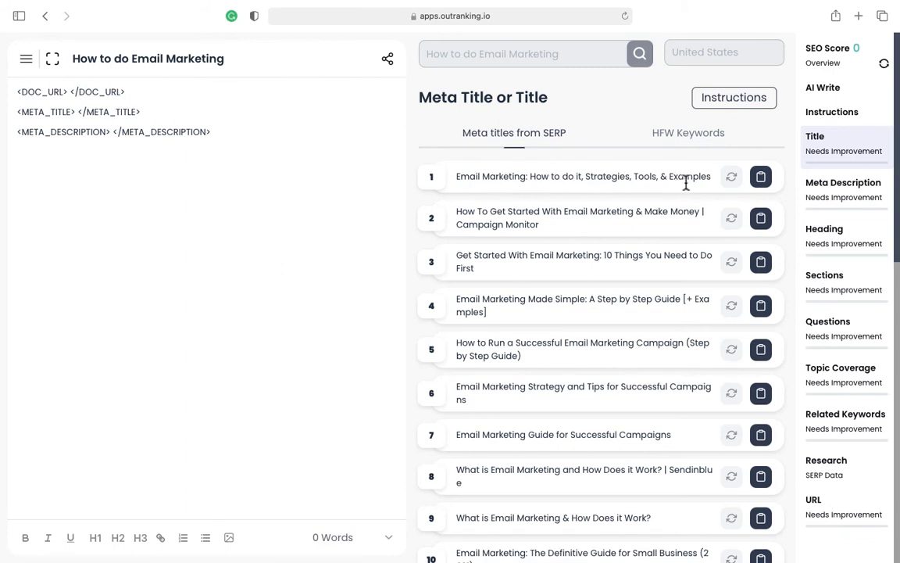
pyautogui.click(771, 180)
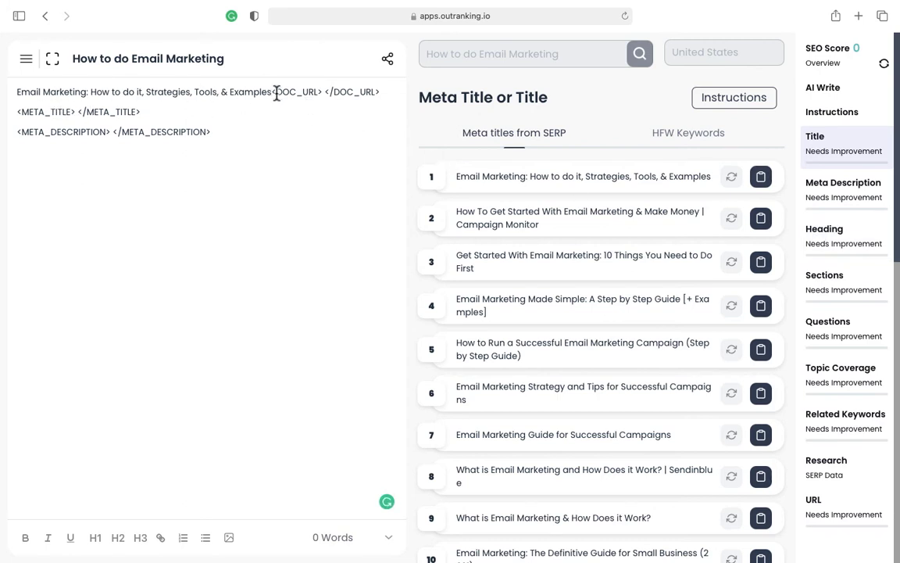
pyautogui.moveTo(274, 93); pyautogui.dragTo(2, 92)
pyautogui.moveTo(2, 92)
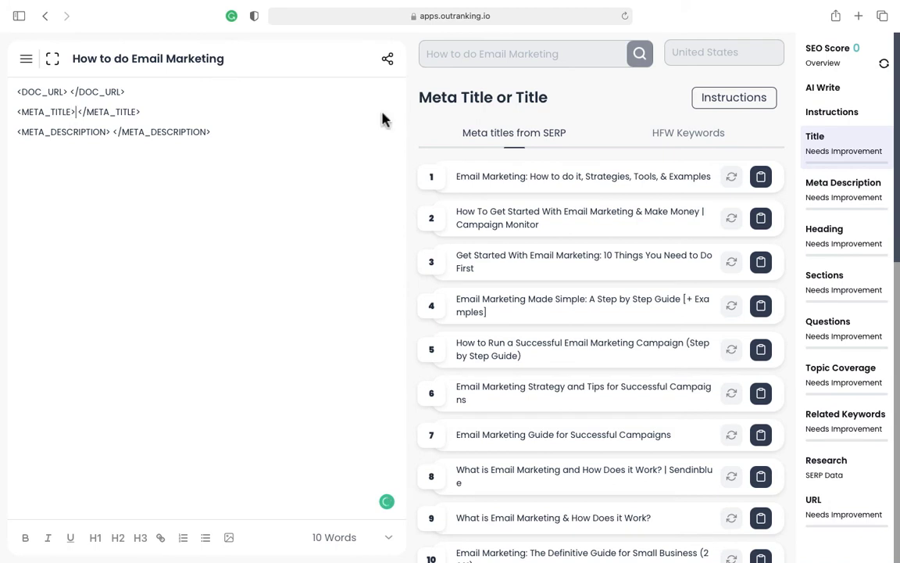
# - Generate title ideas with the AI Wizard and select "Email Marketing: 7 Steps To Getting Results Too"
pyautogui.click(742, 113)
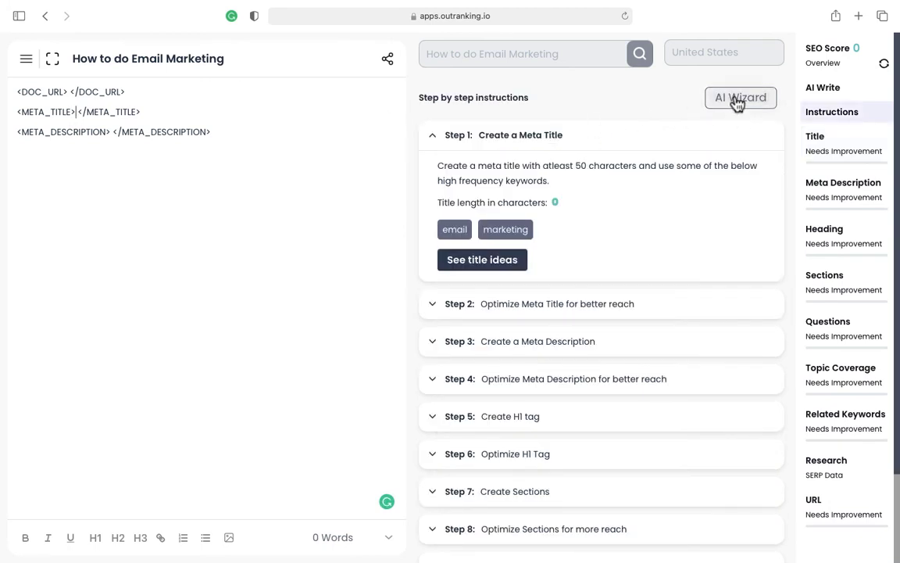
pyautogui.click(737, 102)
pyautogui.click(627, 156)
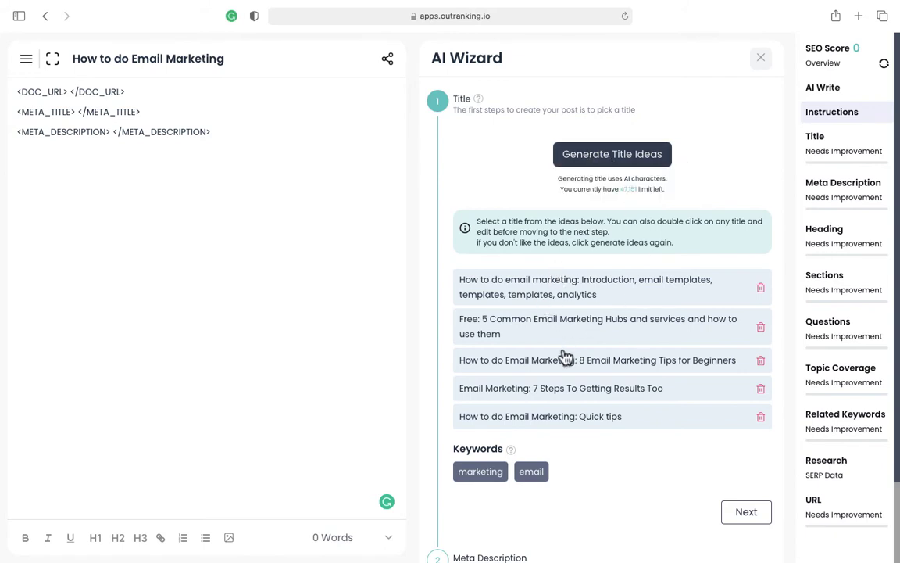
pyautogui.click(643, 397)
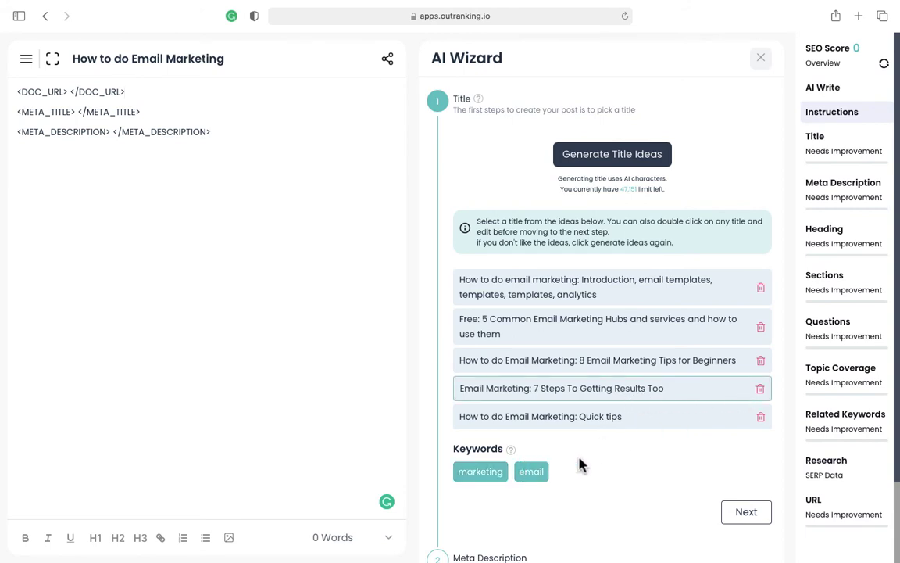
# - Insert the selected title "Email Marketing: 7 Steps To Getting Results Too" into the document and check it before continuing with the meta description stage
pyautogui.click(760, 513)
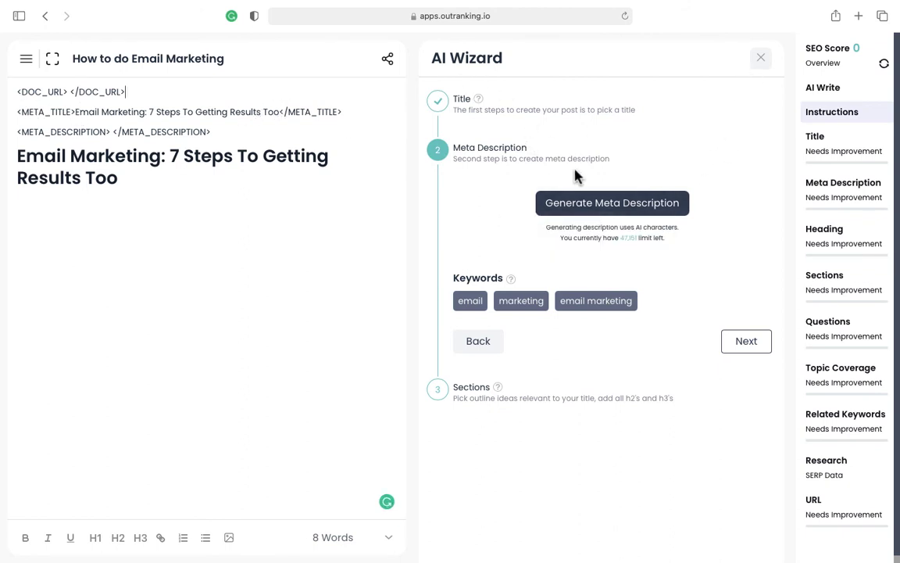
pyautogui.click(760, 58)
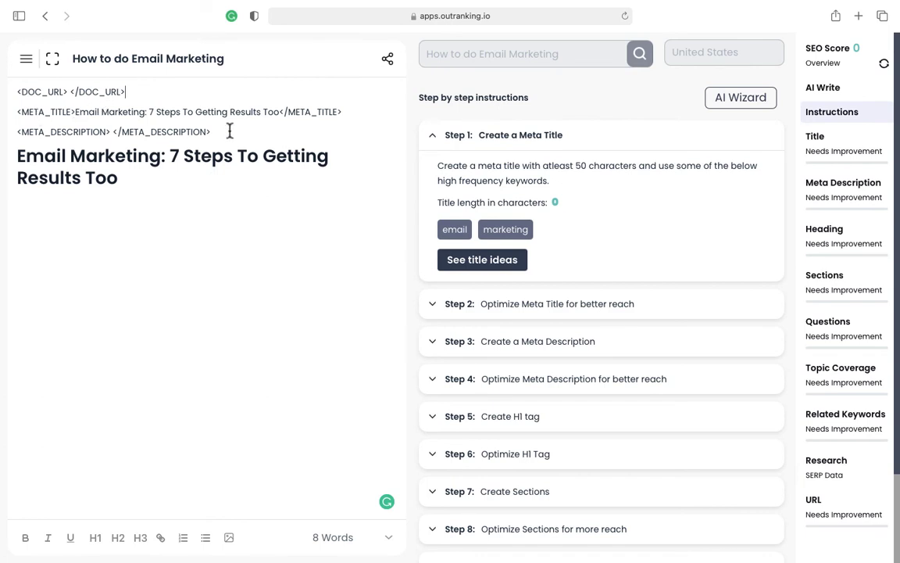
pyautogui.click(723, 99)
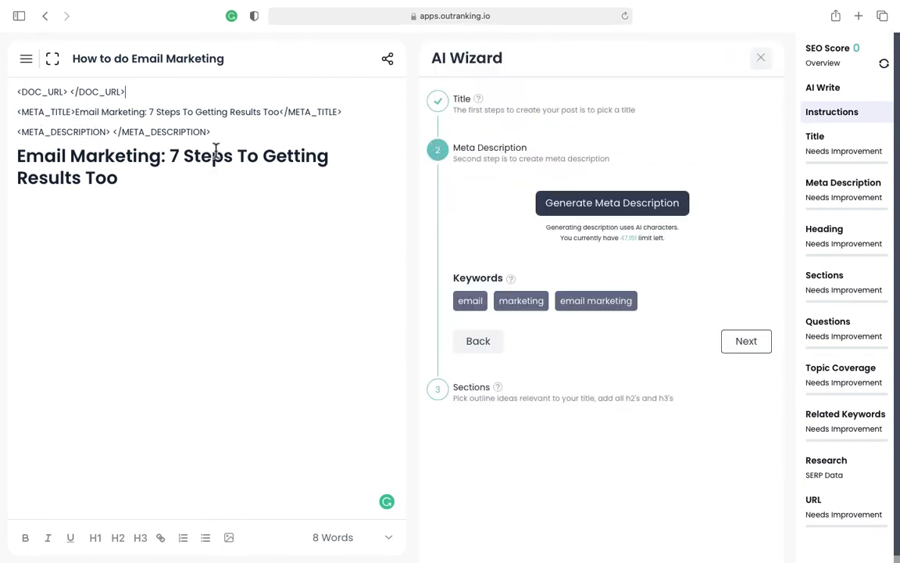
pyautogui.moveTo(17, 155); pyautogui.dragTo(116, 176)
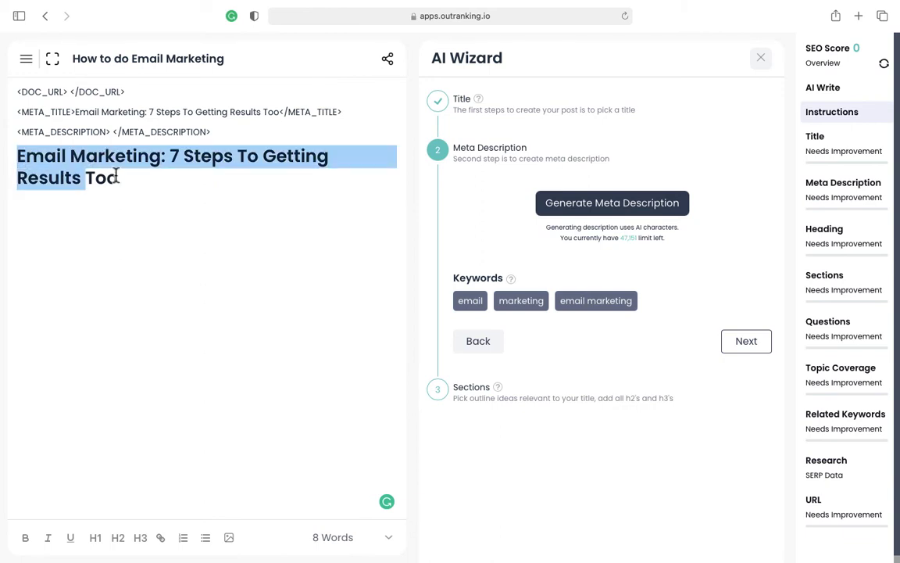
pyautogui.click(440, 113)
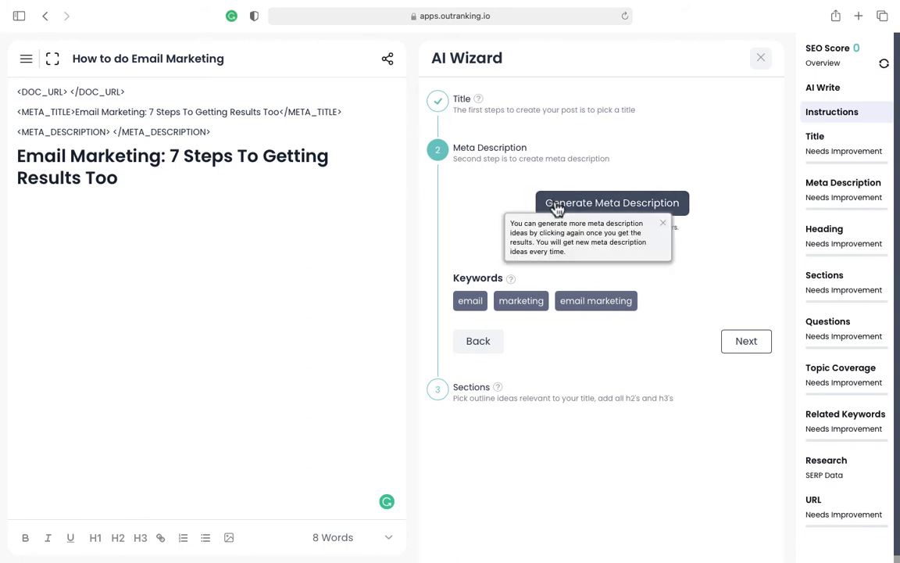
# - Generate meta description ideas and insert the one starting "Email marketing is a powerful tool for promoting your blog" into the document
pyautogui.click(662, 205)
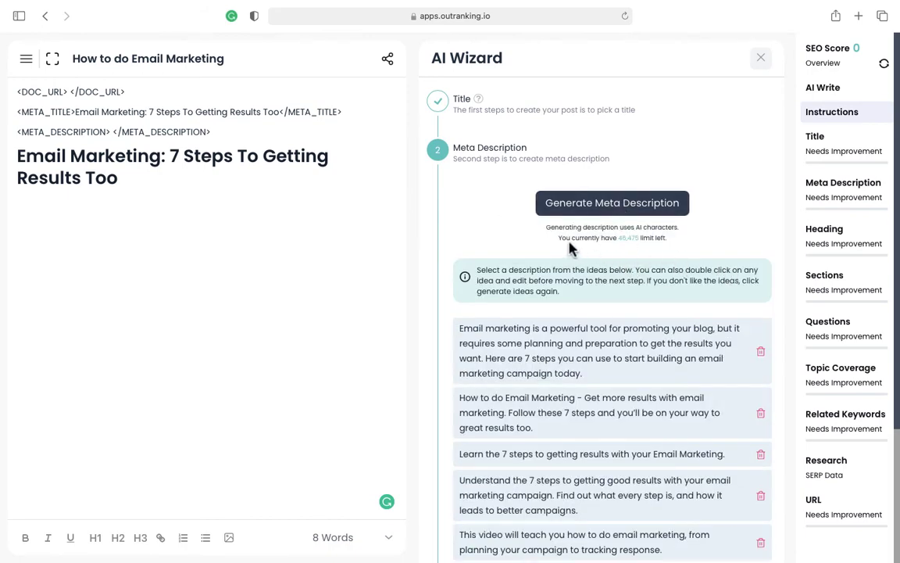
pyautogui.scroll(-5, 684, 252)
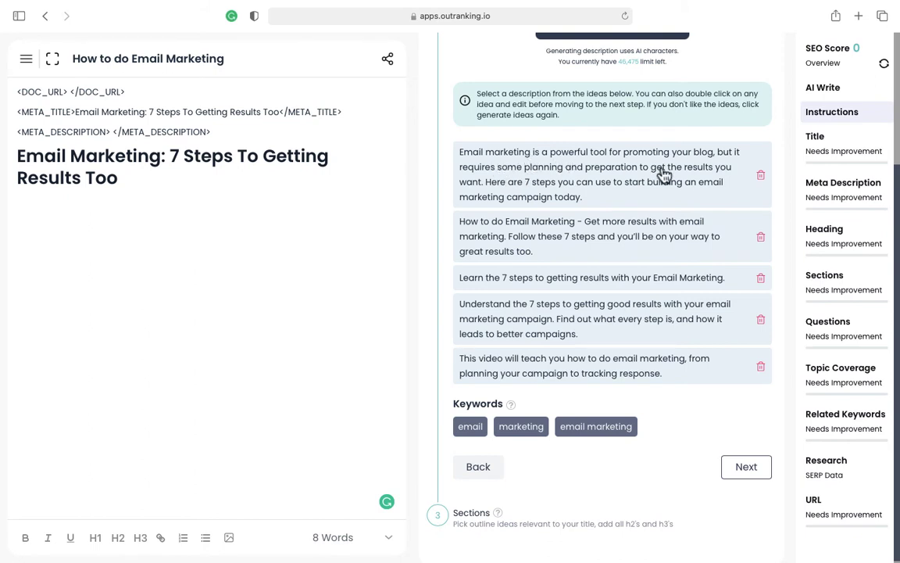
pyautogui.click(623, 182)
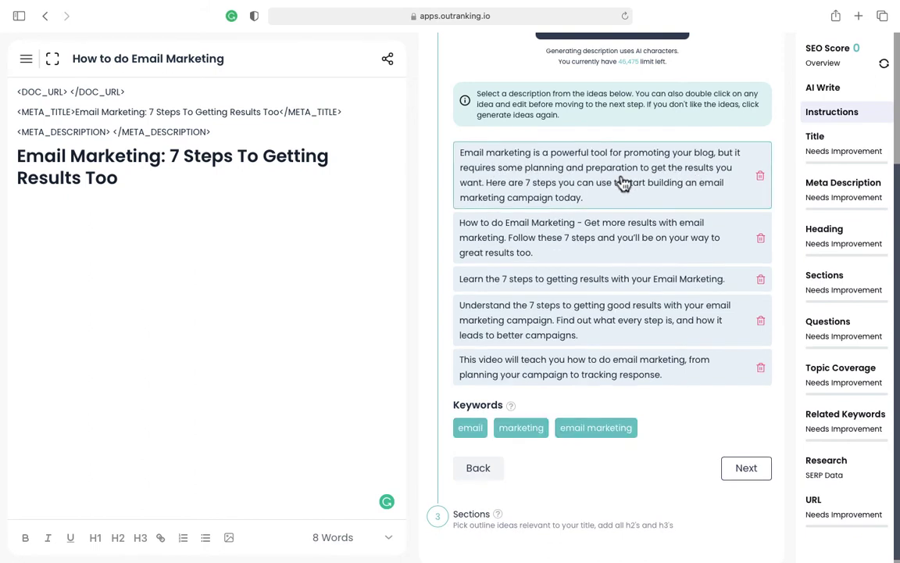
pyautogui.click(746, 469)
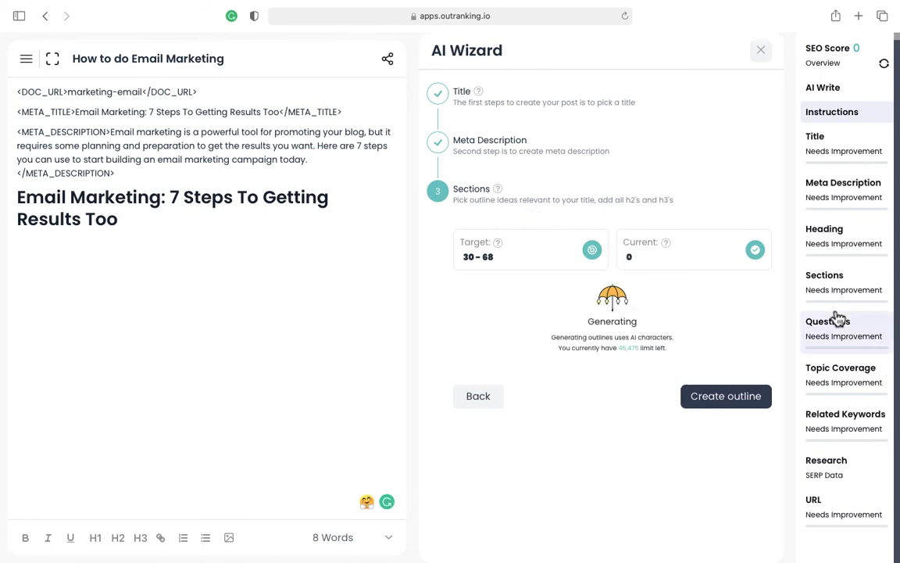
# - Include the first "What is email marketing?", "How to start an email marketing campaign" and "How to do an email marketing campaign" in the outline selection
pyautogui.scroll(-3, 736, 242)
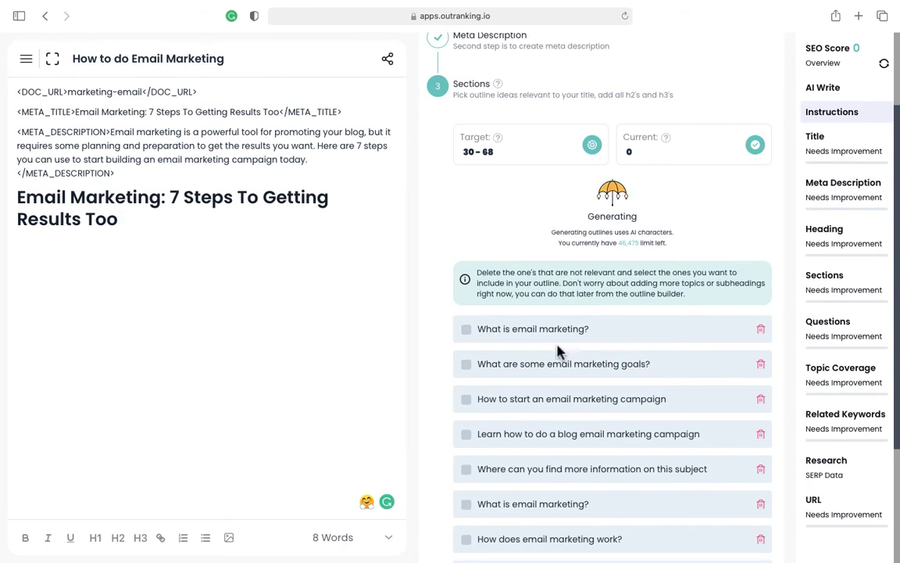
pyautogui.scroll(-4, 501, 289)
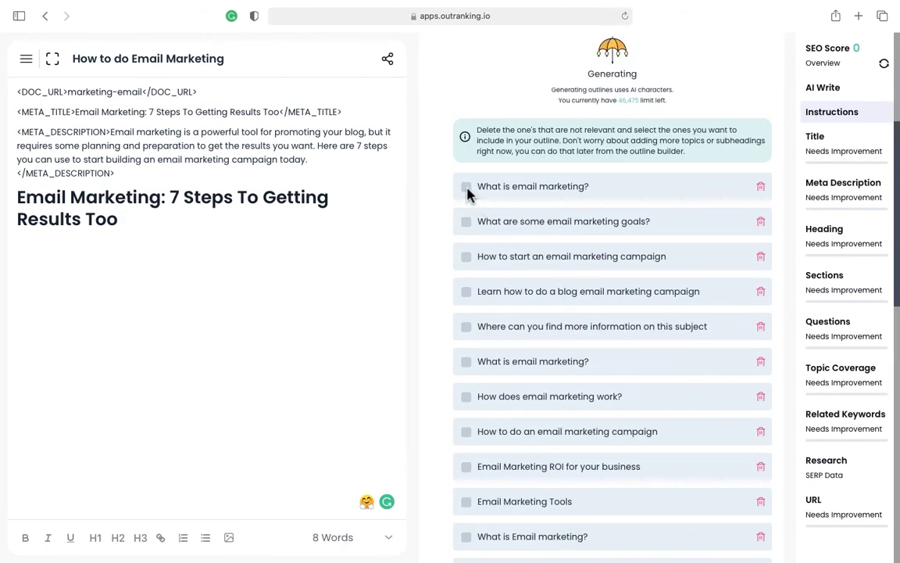
pyautogui.scroll(-2, 547, 219)
pyautogui.scroll(-5, 494, 154)
pyautogui.scroll(6, 537, 222)
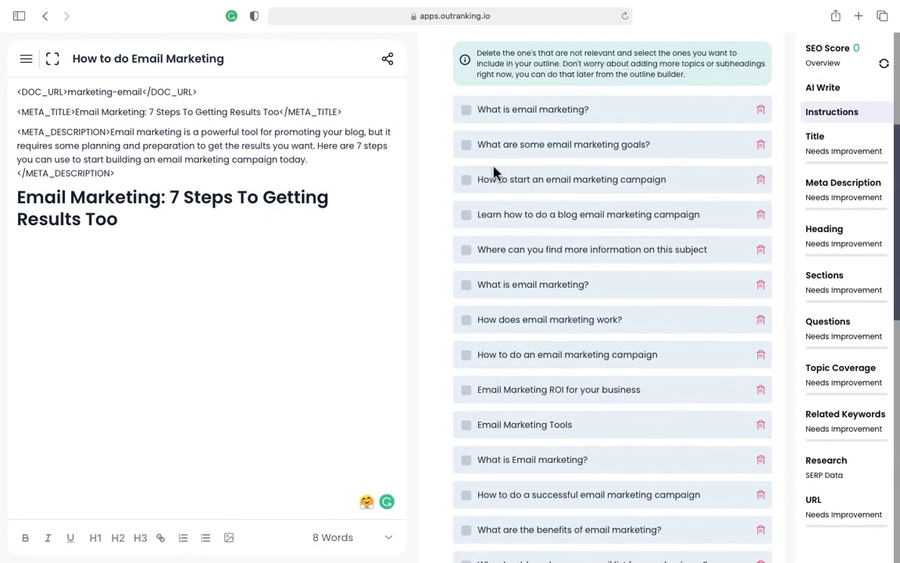
pyautogui.click(467, 110)
pyautogui.click(465, 251)
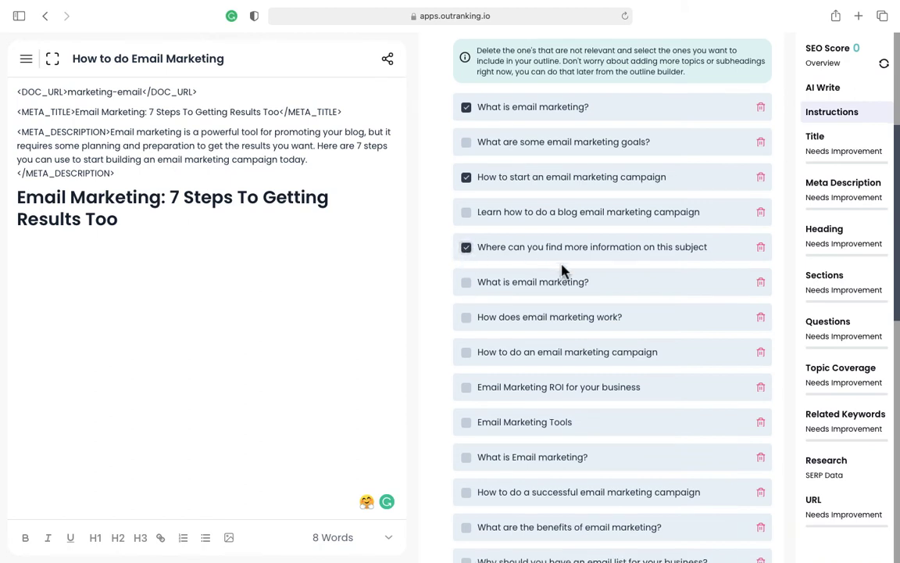
pyautogui.scroll(-1, 563, 266)
pyautogui.click(467, 239)
pyautogui.scroll(-1, 594, 247)
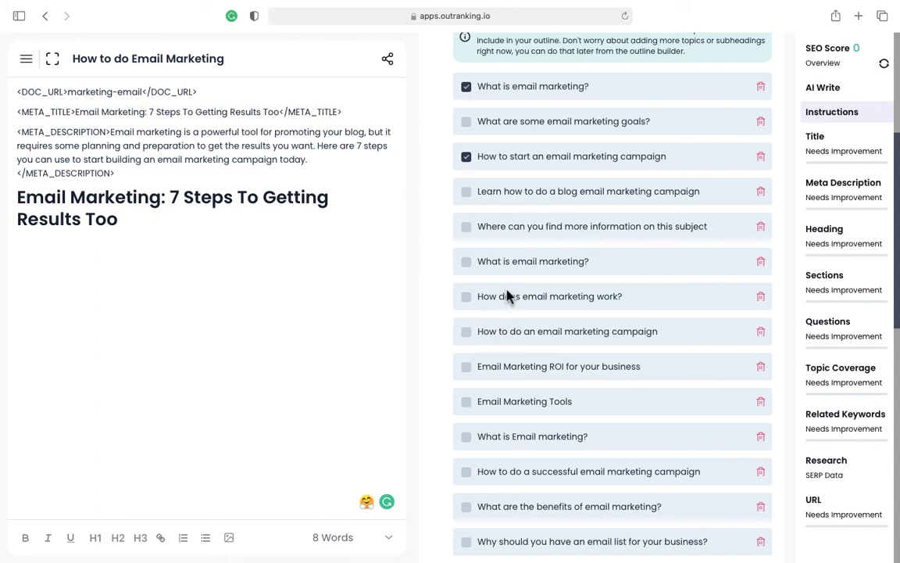
pyautogui.click(467, 331)
# - Add the sections on email marketing tools, benefits, the best way to start a campaign and sending a marketing email, and create the outline
pyautogui.scroll(-5, 527, 363)
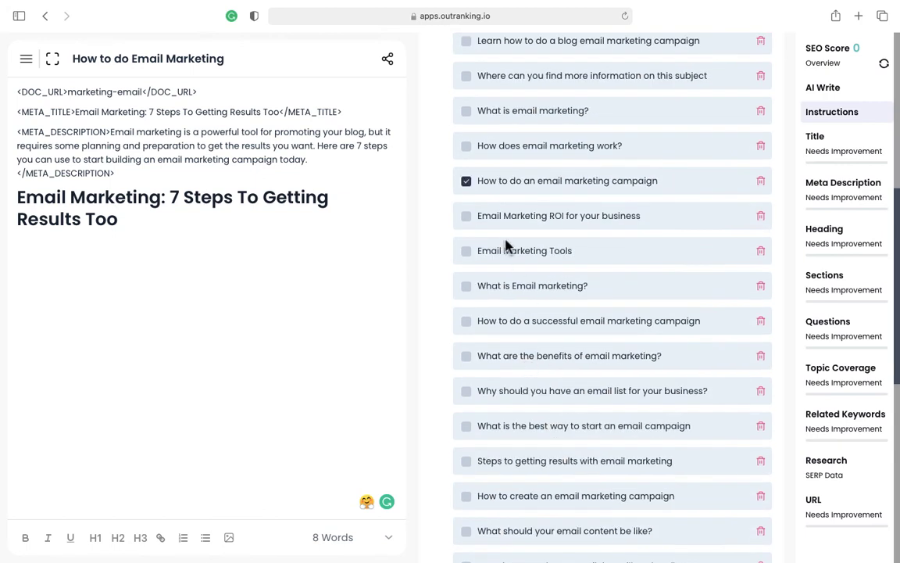
pyautogui.click(467, 253)
pyautogui.click(467, 361)
pyautogui.scroll(-3, 474, 430)
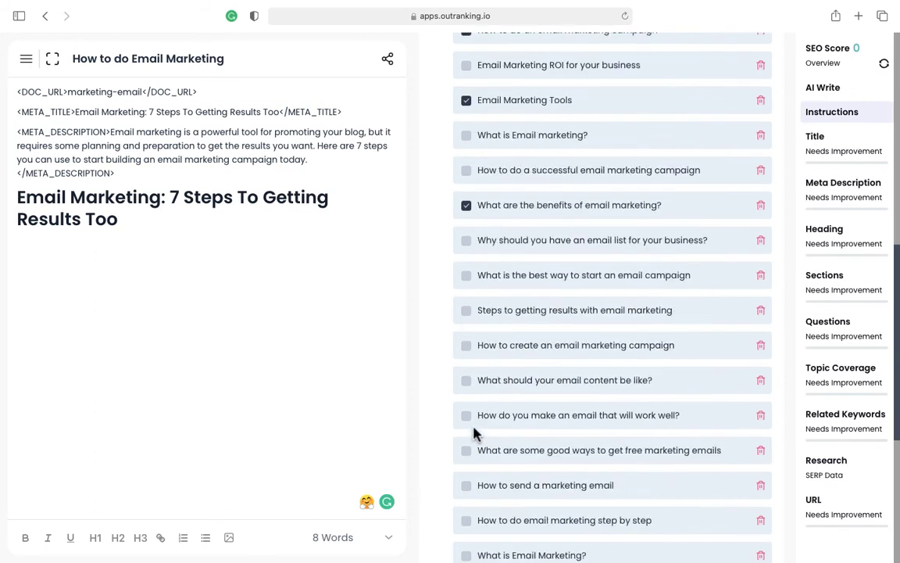
pyautogui.click(468, 281)
pyautogui.scroll(-1, 523, 370)
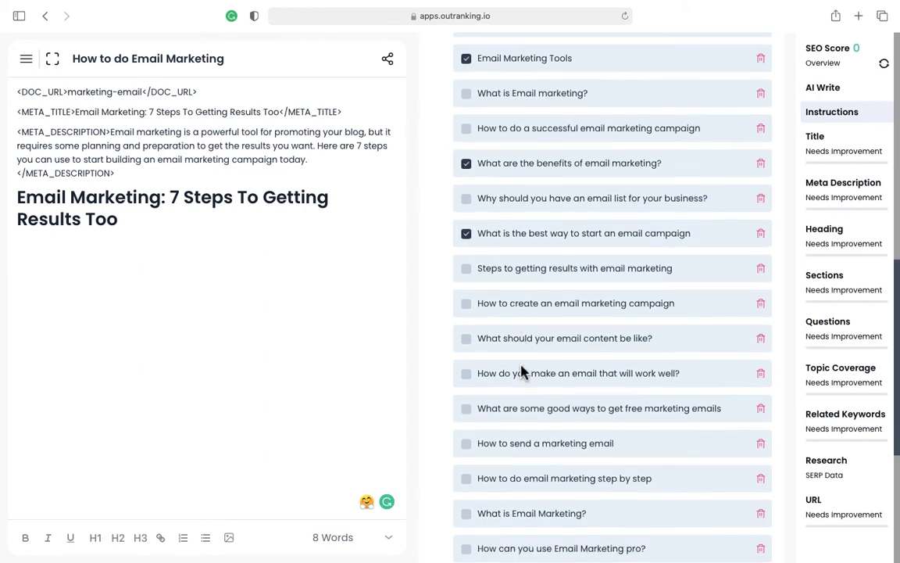
pyautogui.click(467, 444)
pyautogui.scroll(-6, 484, 430)
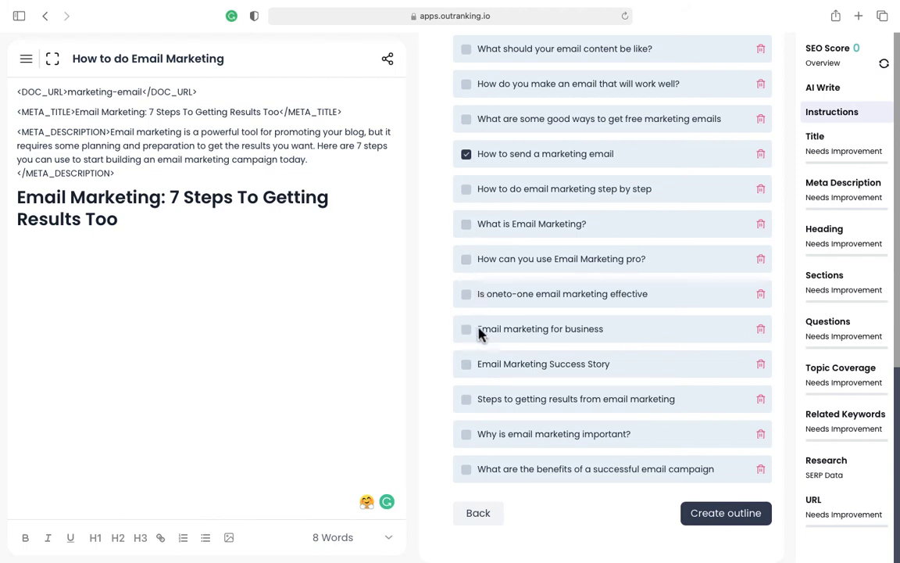
pyautogui.click(727, 514)
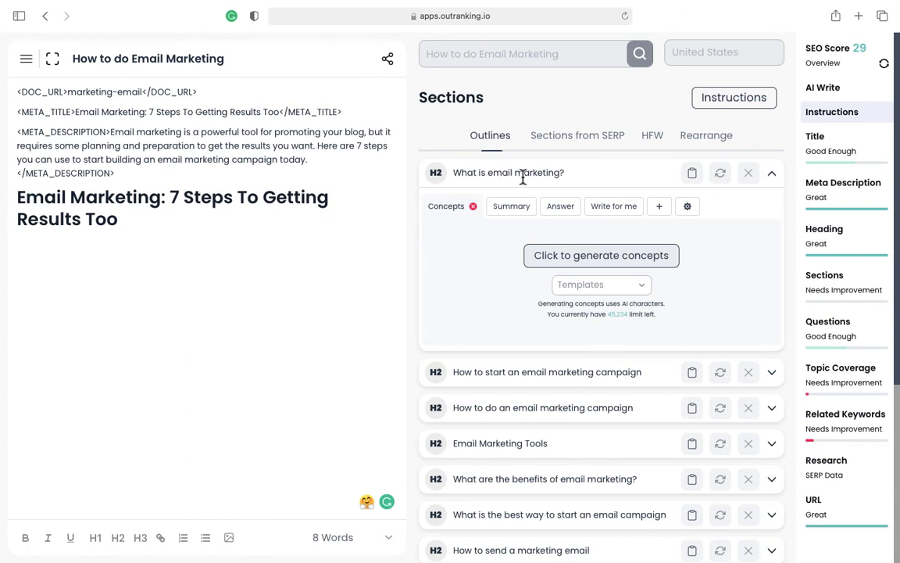
# - Generate an AI answer for the "What is email marketing?" outline section in the document
pyautogui.scroll(-2, 592, 354)
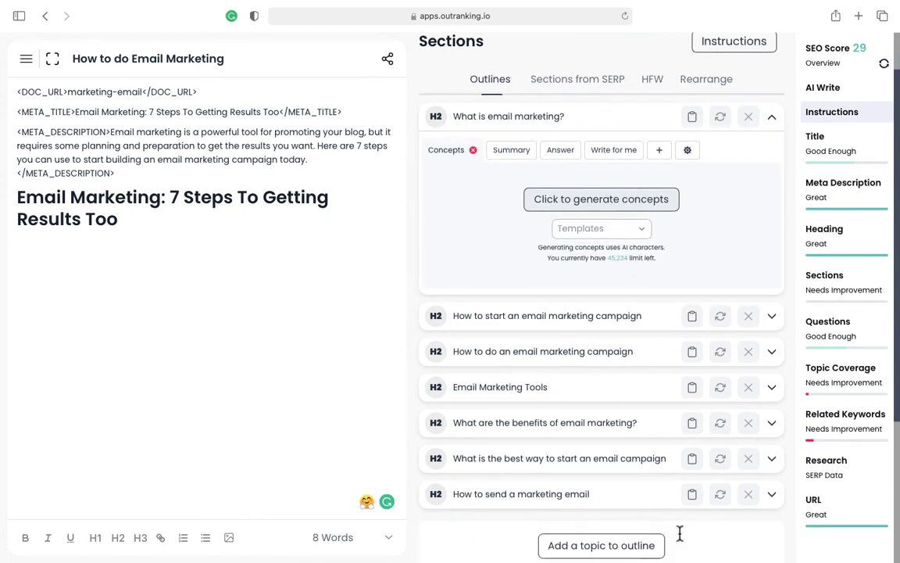
pyautogui.scroll(1, 620, 242)
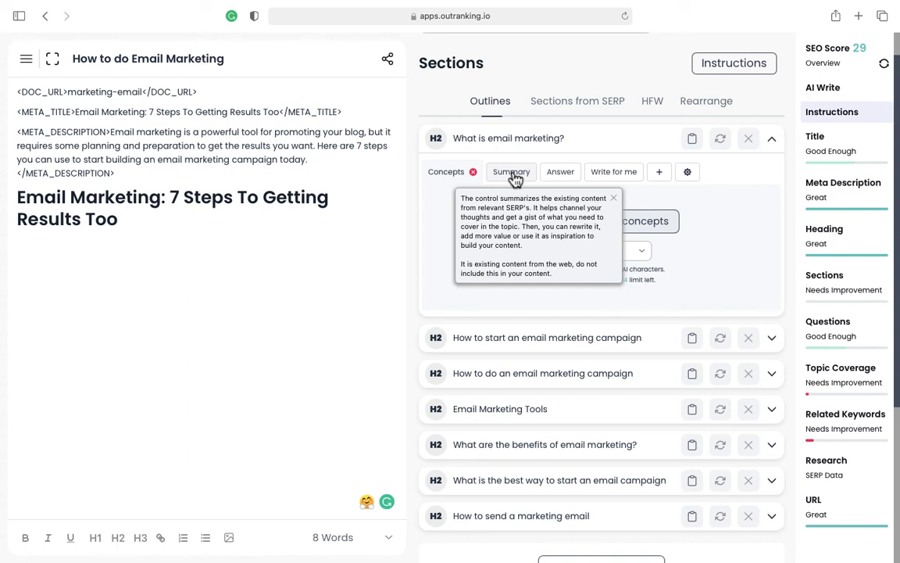
pyautogui.click(561, 172)
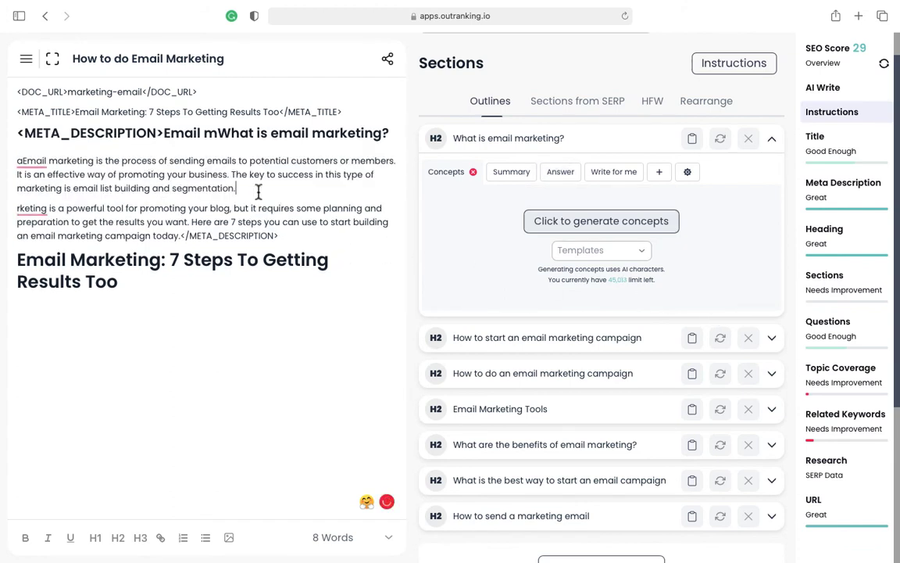
# - Delete the misplaced answer paragraph from the meta description and correct the split word "rketing" to "marketing"
pyautogui.moveTo(255, 188); pyautogui.dragTo(1, 156)
pyautogui.moveTo(2, 161)
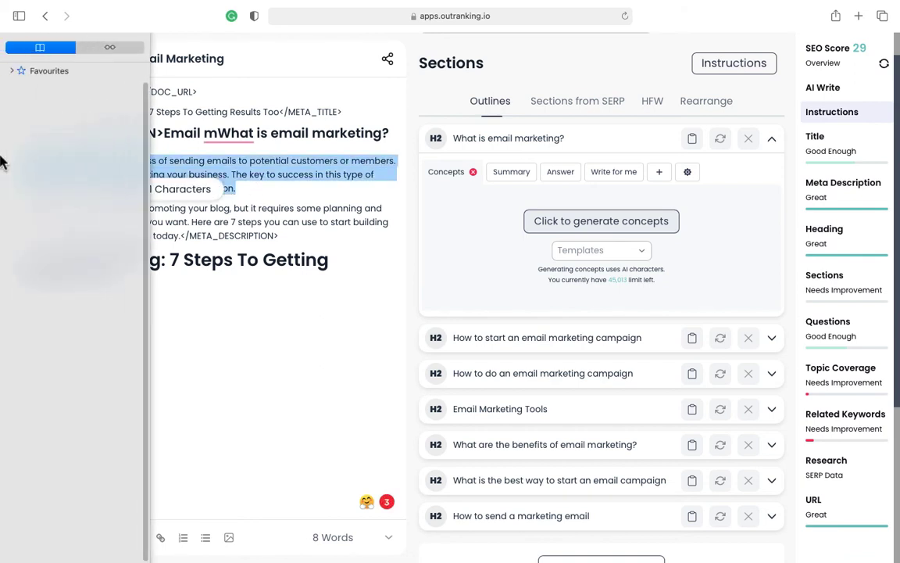
pyautogui.press('BackSpace')
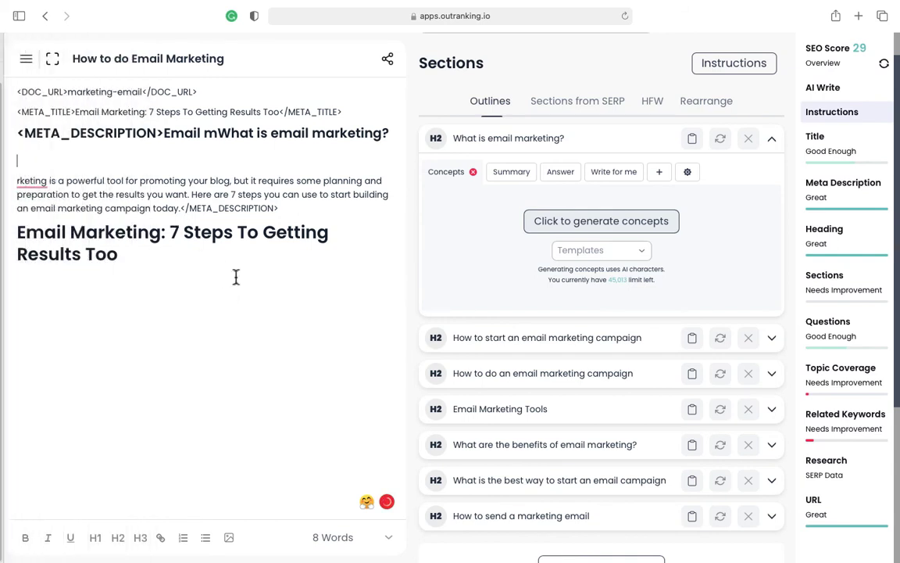
pyautogui.click(235, 280)
pyautogui.moveTo(20, 182)
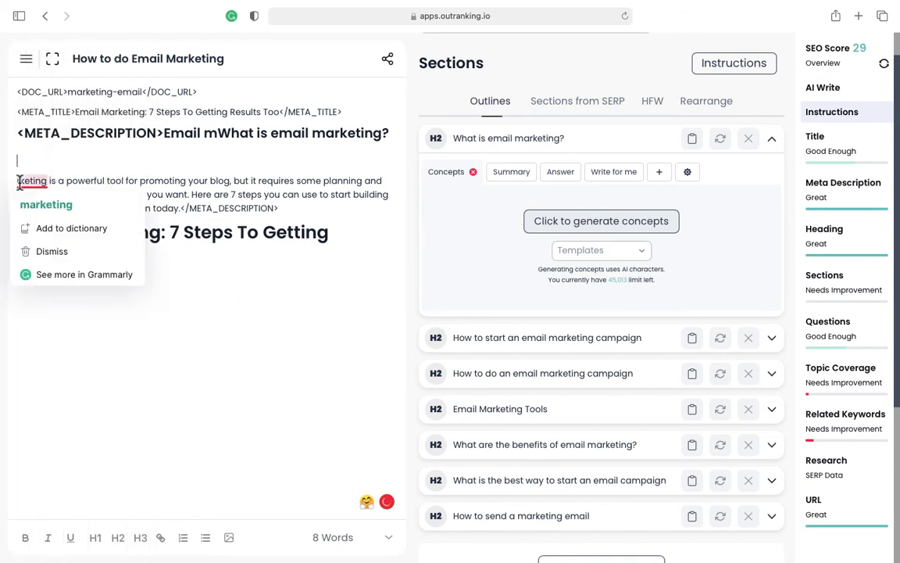
pyautogui.click(36, 204)
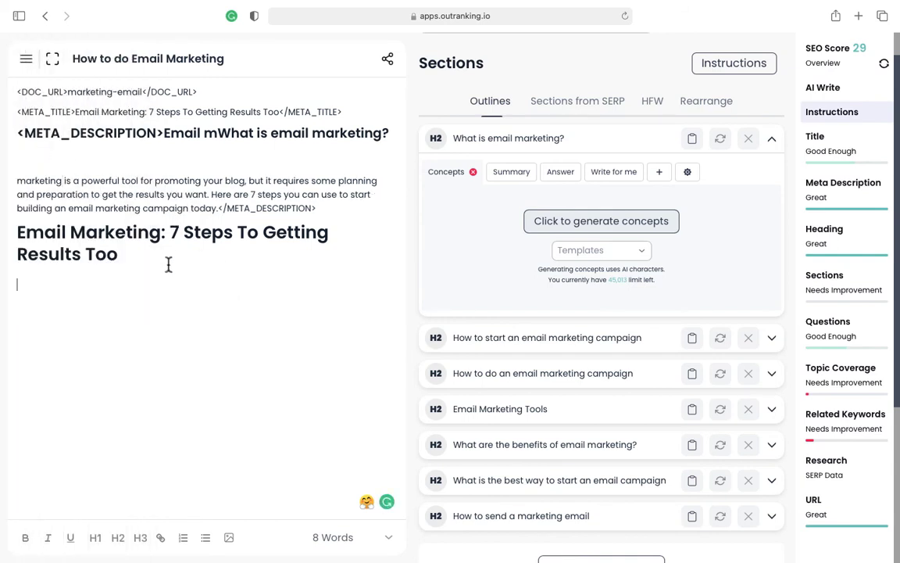
# - Insert the heading "What is email marketing?" below the main title and generate an AI answer under it
pyautogui.click(691, 142)
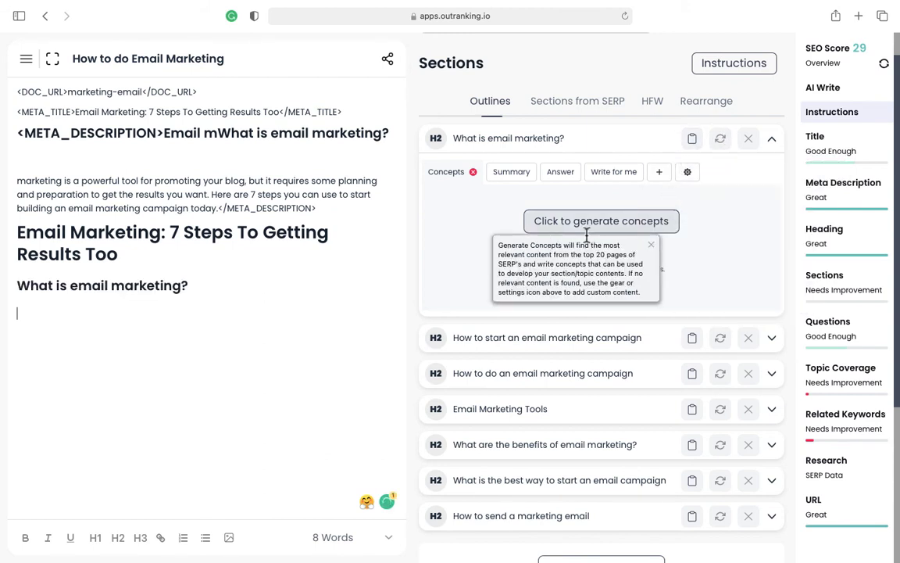
pyautogui.click(560, 172)
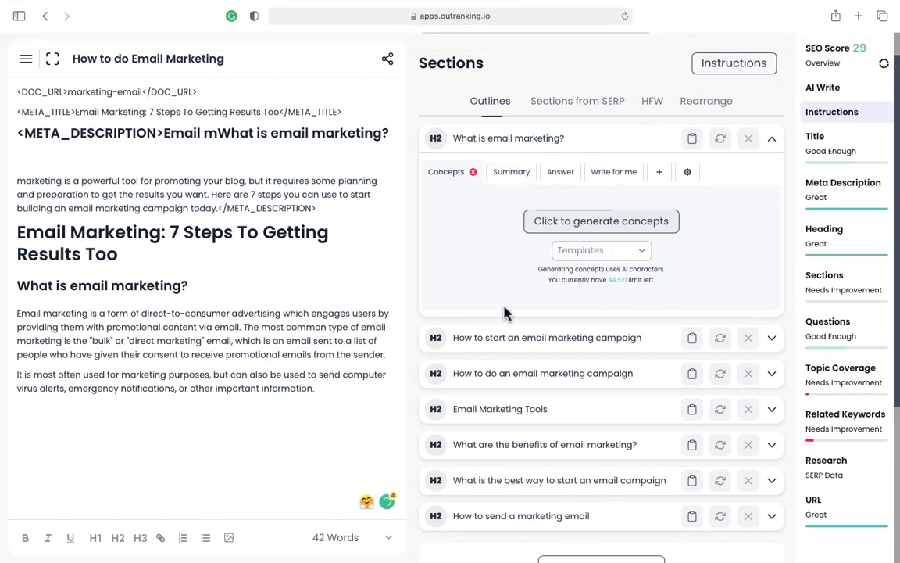
# - Insert the heading "How to start an email marketing campaign" below the answer and generate concepts for that section
pyautogui.click(692, 337)
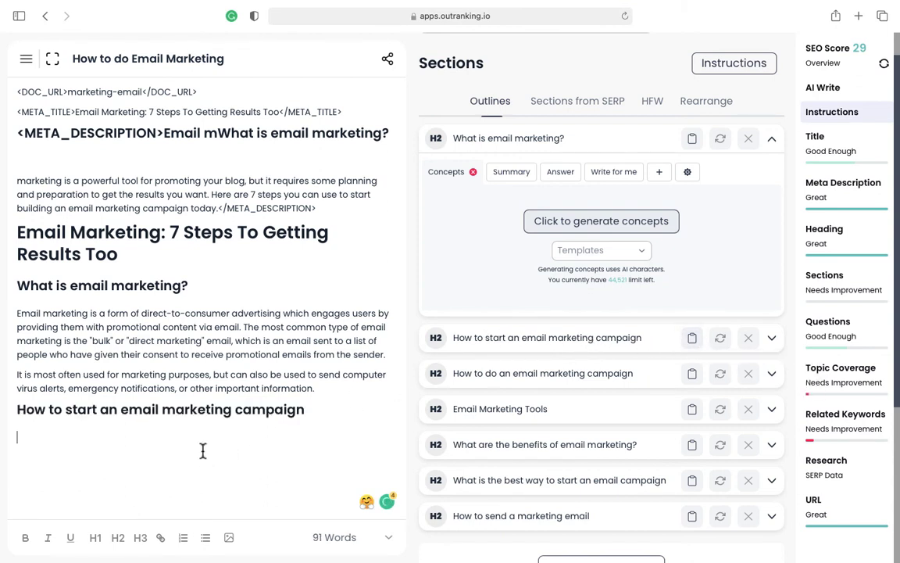
pyautogui.click(773, 338)
pyautogui.scroll(-1, 703, 375)
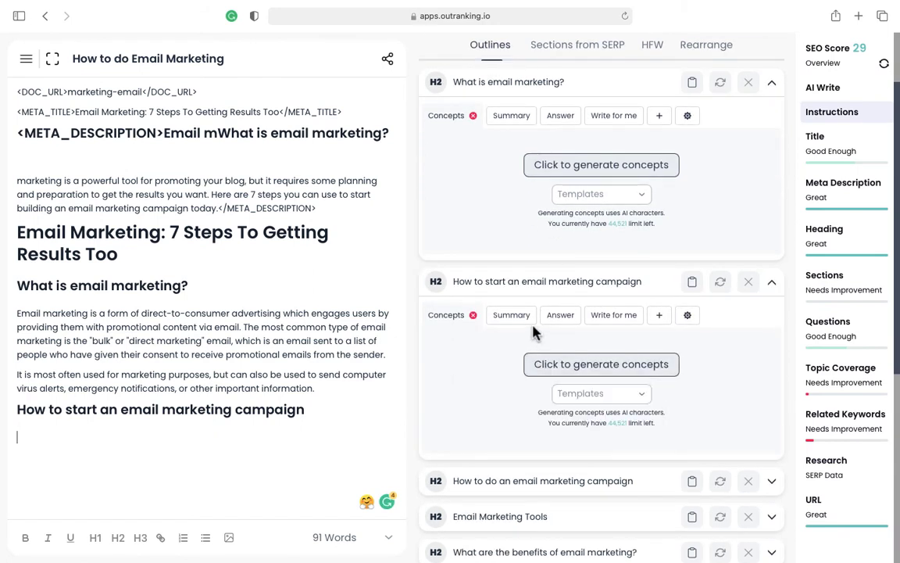
pyautogui.click(512, 315)
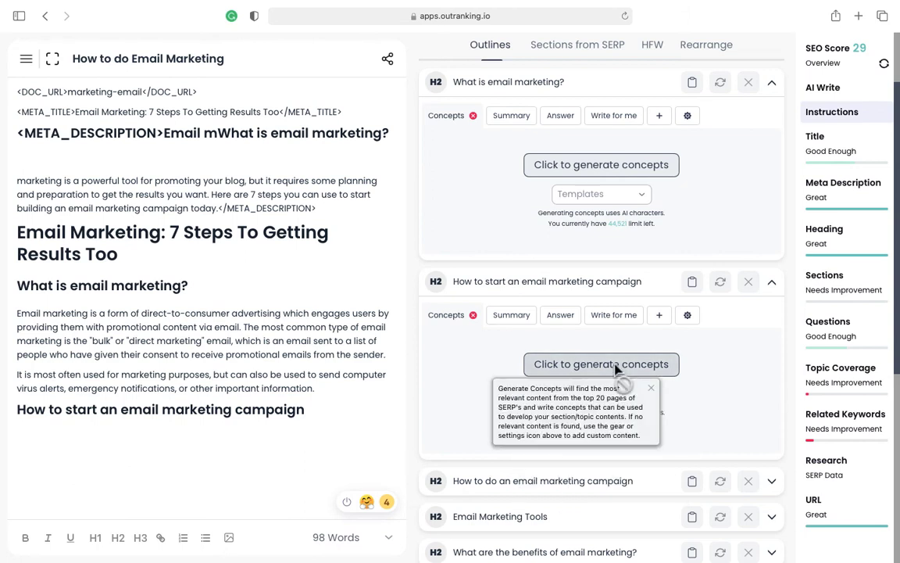
pyautogui.click(626, 383)
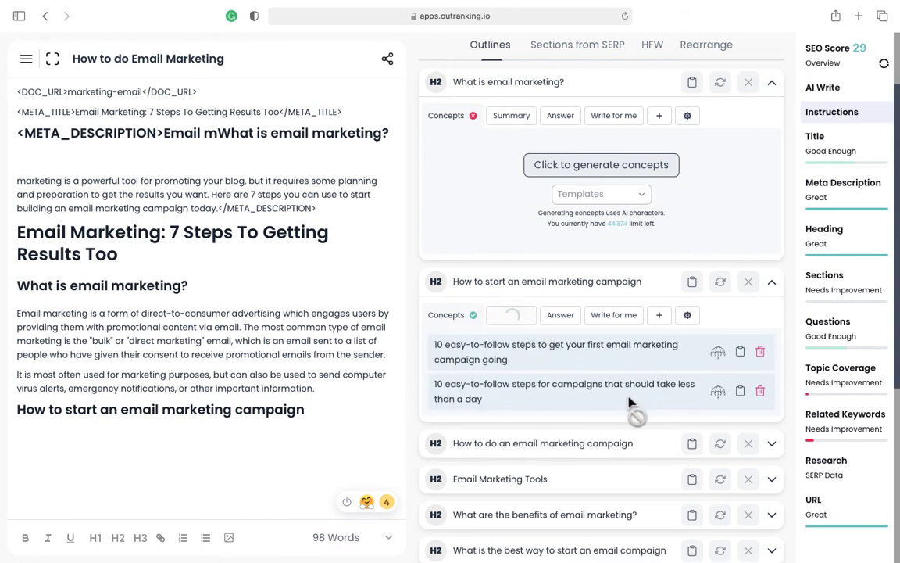
# - Try Write for me for the "How to start an email marketing campaign" section and delete the generated text
pyautogui.click(612, 316)
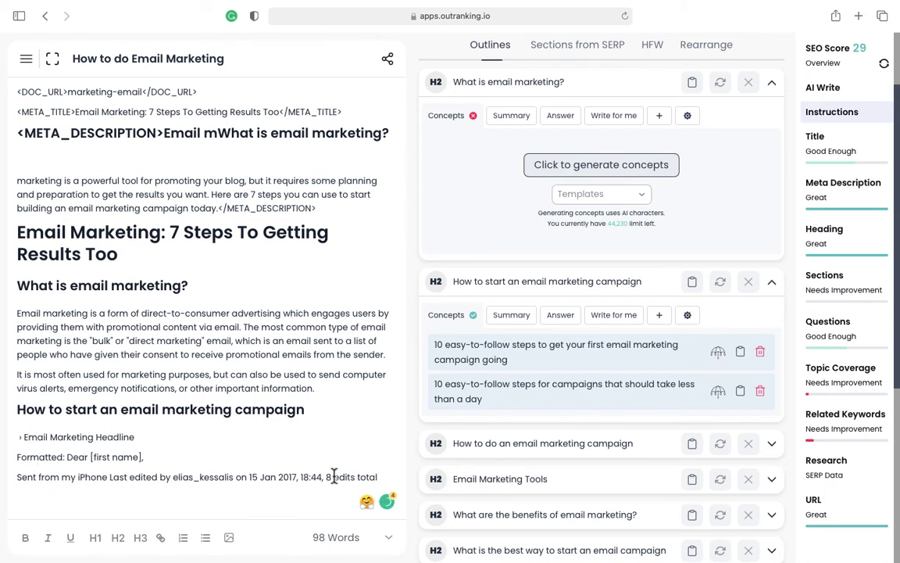
pyautogui.moveTo(378, 477); pyautogui.dragTo(367, 494)
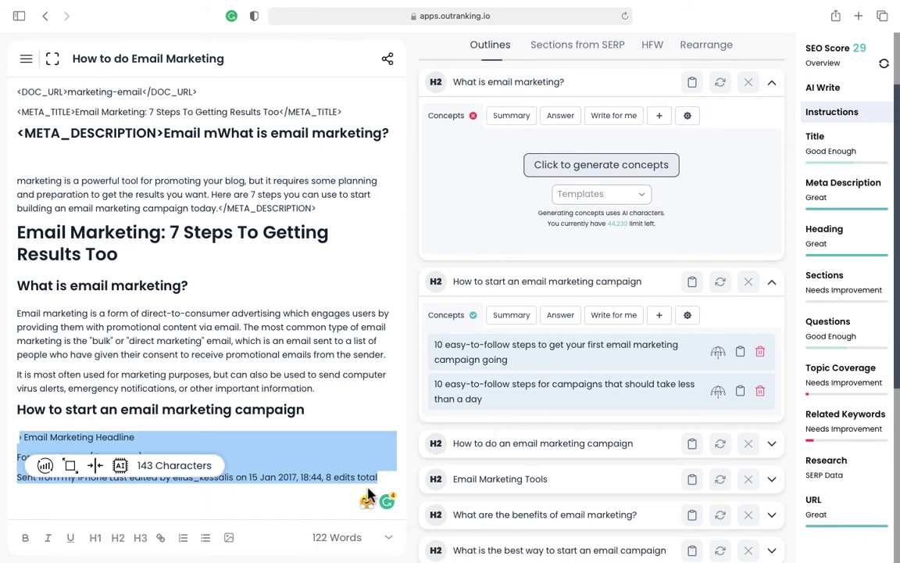
pyautogui.press('BackSpace')
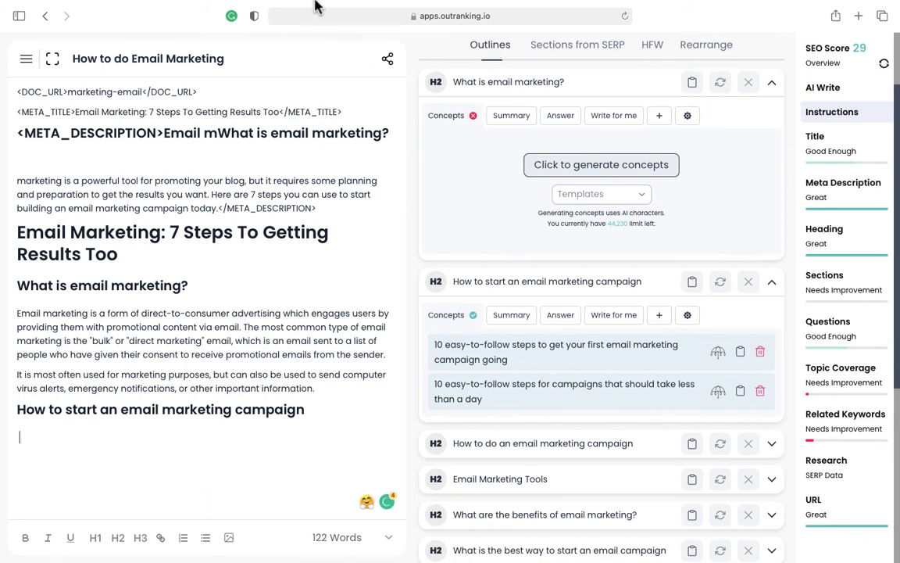
# - Try an AI rewrite of the heading "How to start an email marketing campaign", undo it and remove the leftover "/rewrite [" text
pyautogui.tripleClick(123, 408)
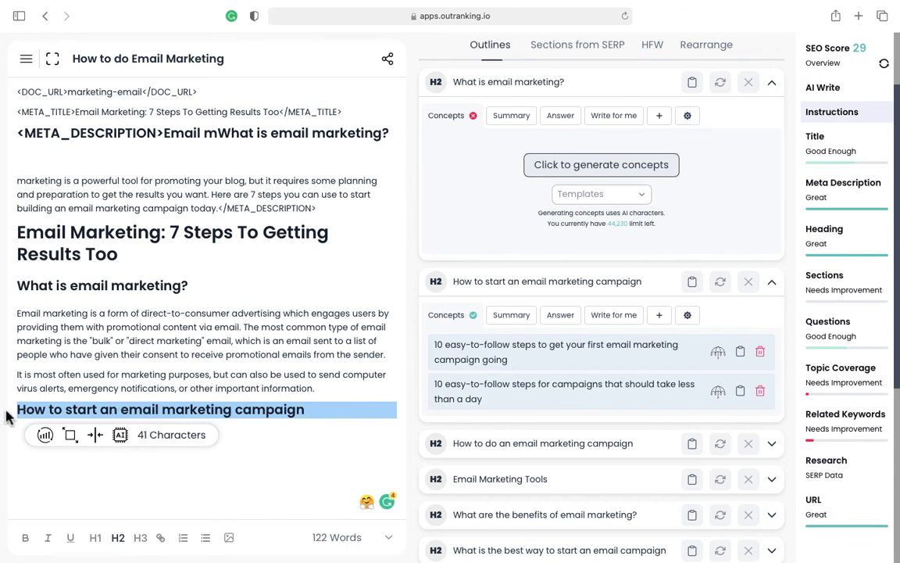
pyautogui.click(108, 409)
pyautogui.tripleClick(98, 411)
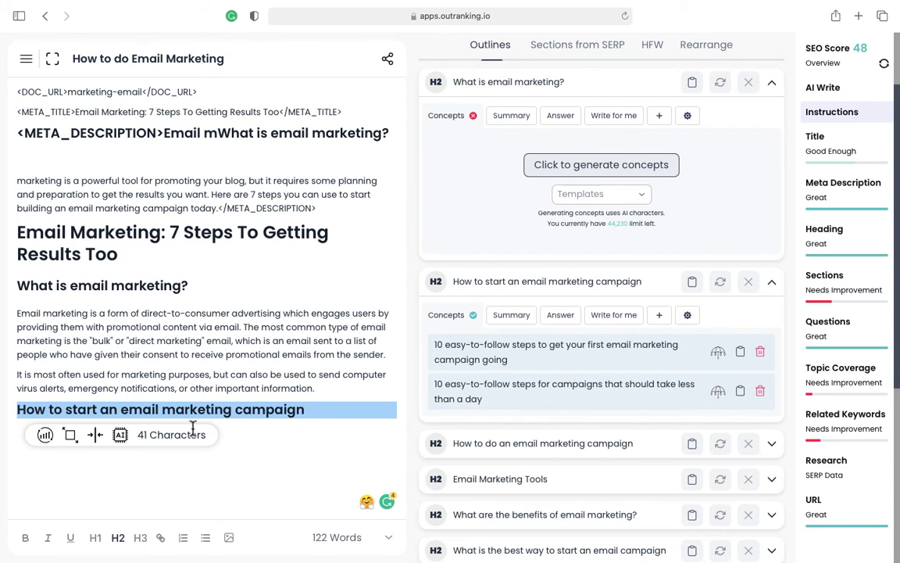
pyautogui.click(45, 435)
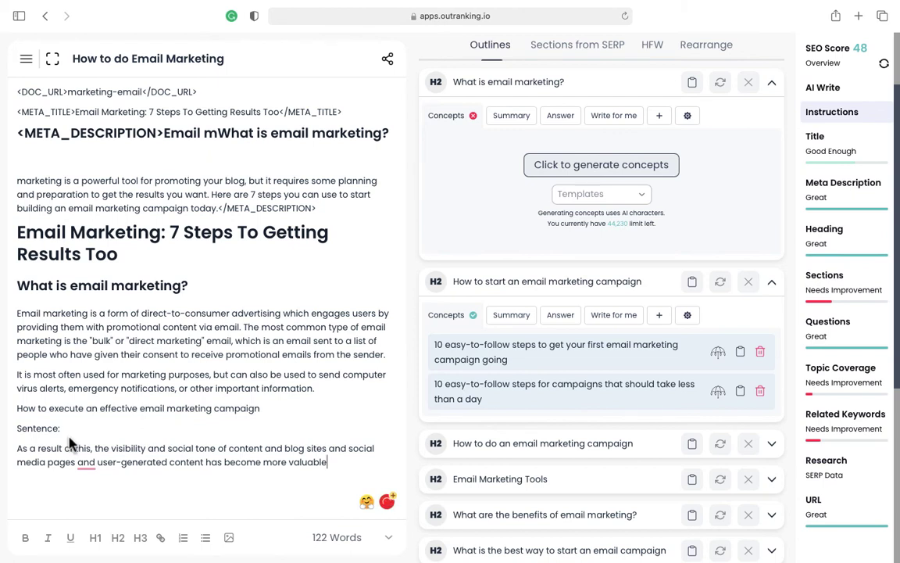
pyautogui.press('super+z')
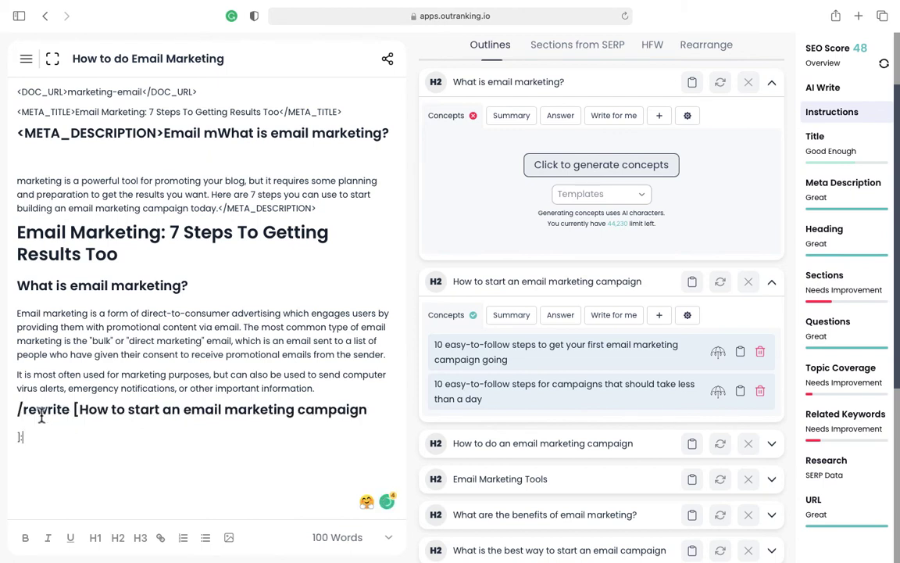
pyautogui.moveTo(77, 410); pyautogui.dragTo(3, 419)
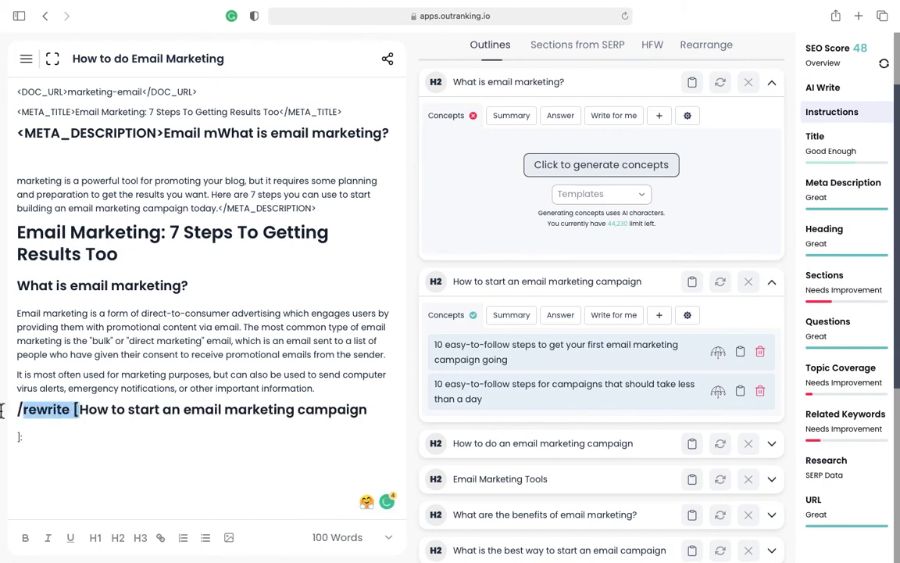
# - Try the AI command on the "How to start an email marketing campaign" heading, then delete the generated steps and leftover "/command [" markup
pyautogui.tripleClick(229, 407)
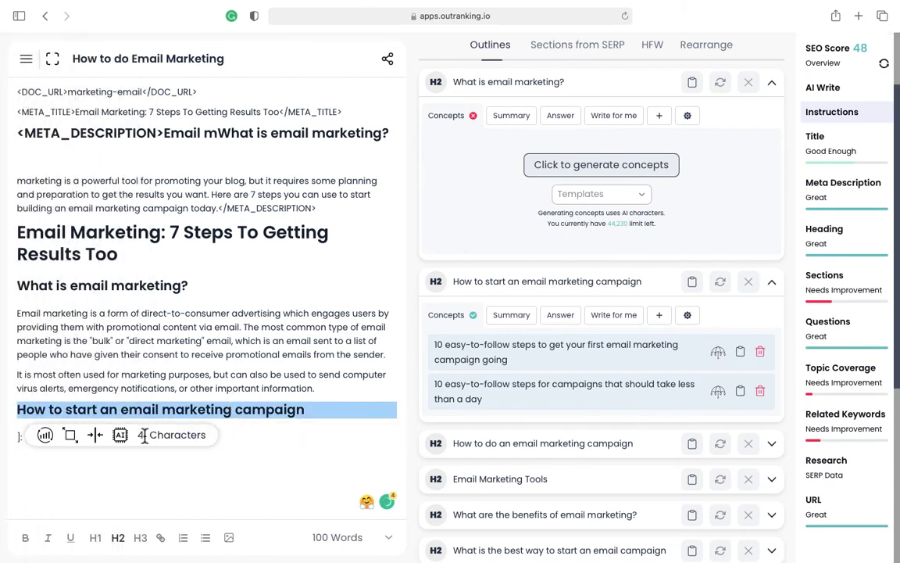
pyautogui.click(120, 435)
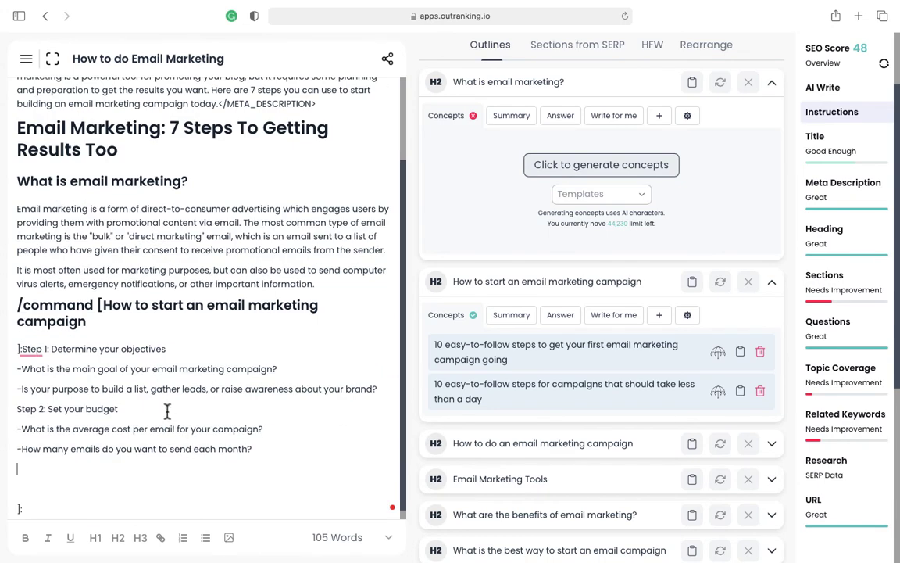
pyautogui.moveTo(151, 370); pyautogui.dragTo(285, 457)
pyautogui.click(286, 456)
pyautogui.click(22, 348)
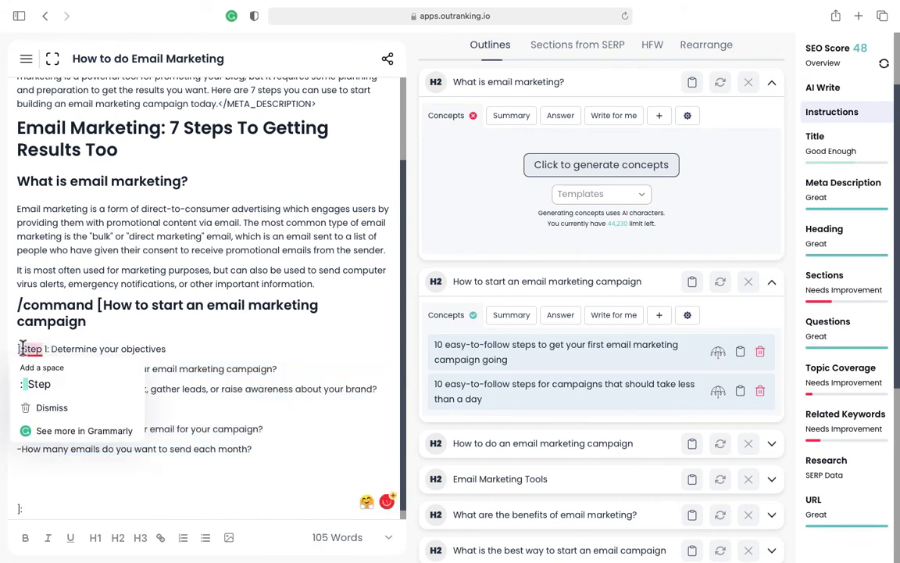
pyautogui.moveTo(22, 347); pyautogui.dragTo(3, 359)
pyautogui.moveTo(2, 359)
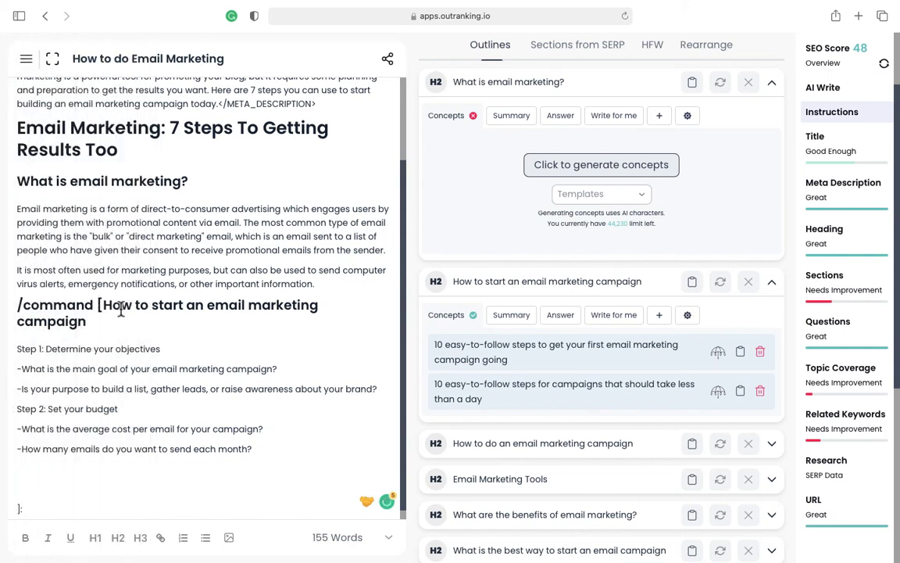
pyautogui.moveTo(235, 481); pyautogui.dragTo(5, 354)
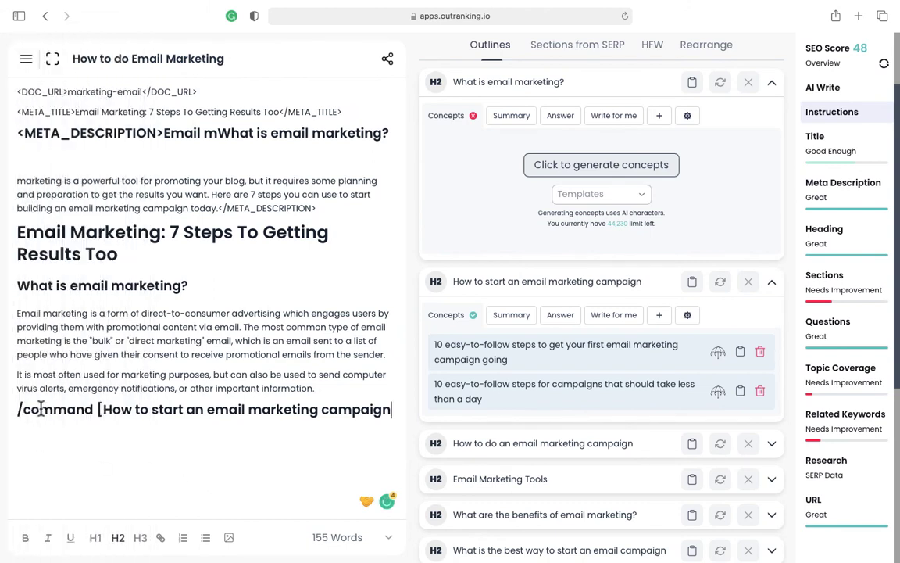
pyautogui.moveTo(101, 409); pyautogui.dragTo(12, 406)
pyautogui.press('BackSpace')
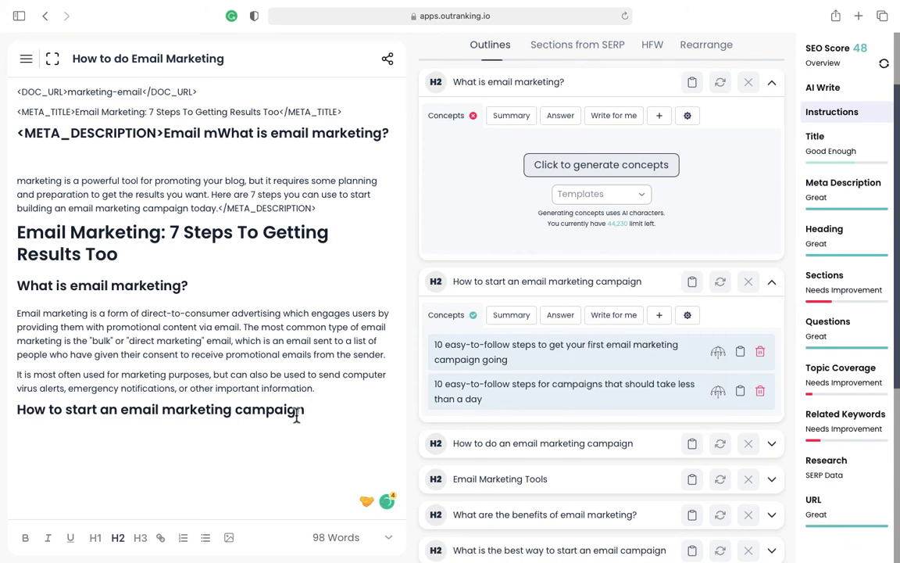
# - Try Write for me again under the "How to start an email marketing campaign" heading and delete the generated text
pyautogui.click(611, 317)
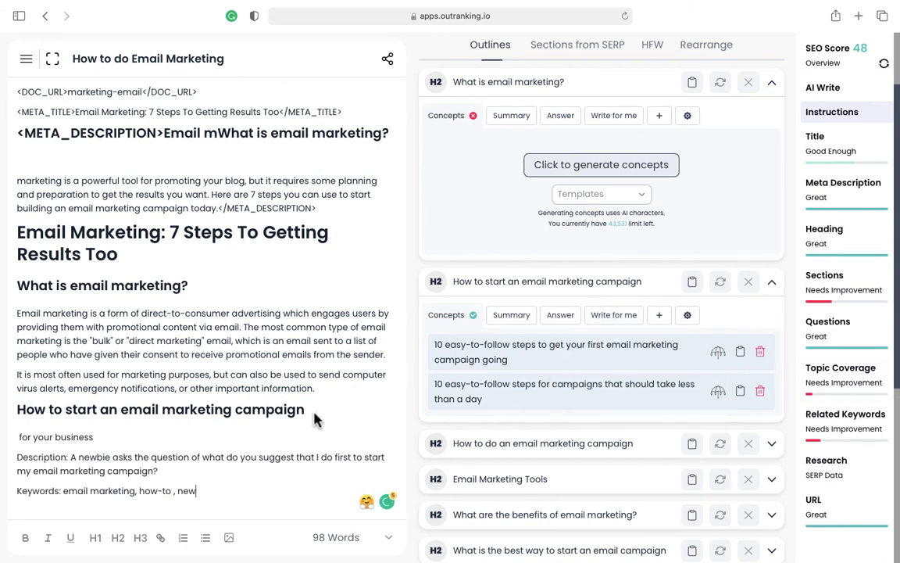
pyautogui.moveTo(204, 491); pyautogui.dragTo(22, 439)
pyautogui.write('f')
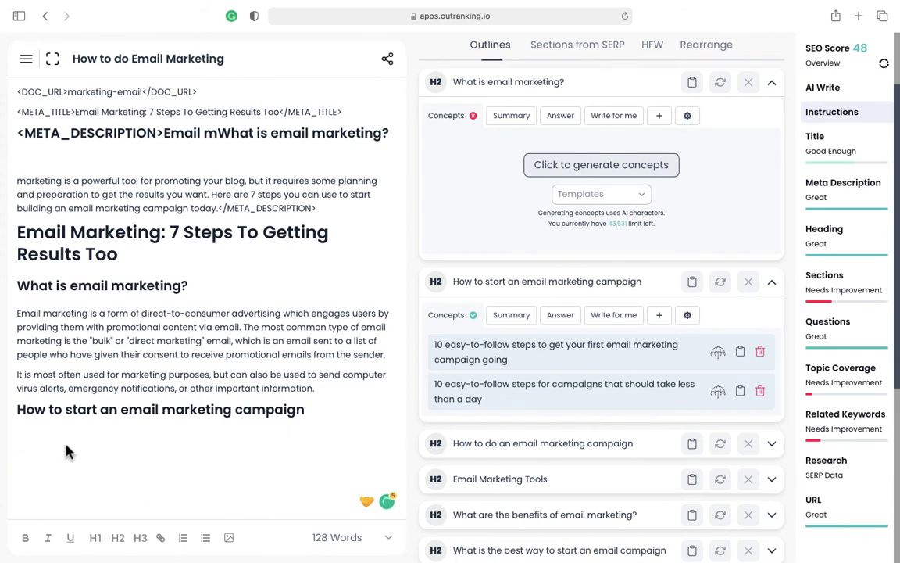
# - Try Write for me from the opening words "To start an email marketing campaign" and delete the whole paragraph text
pyautogui.write('To')
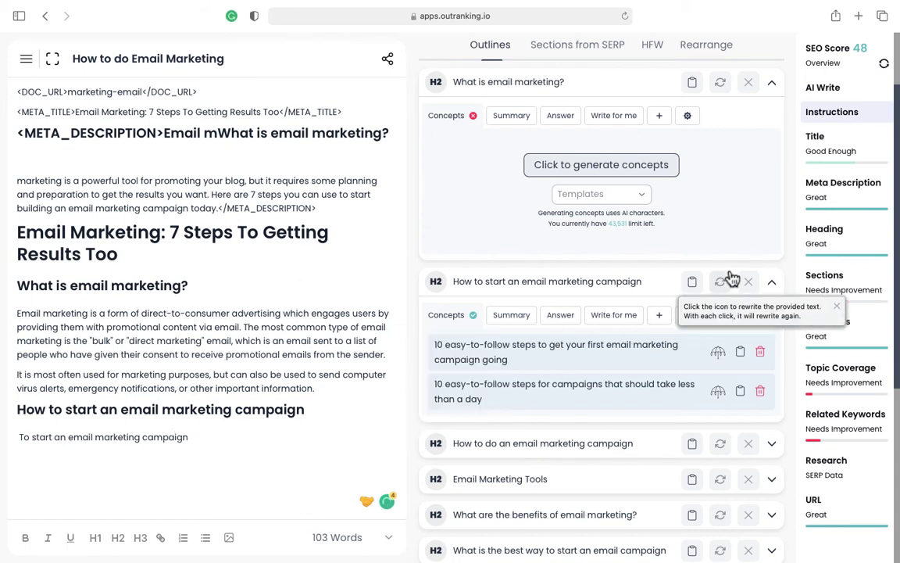
pyautogui.click(608, 321)
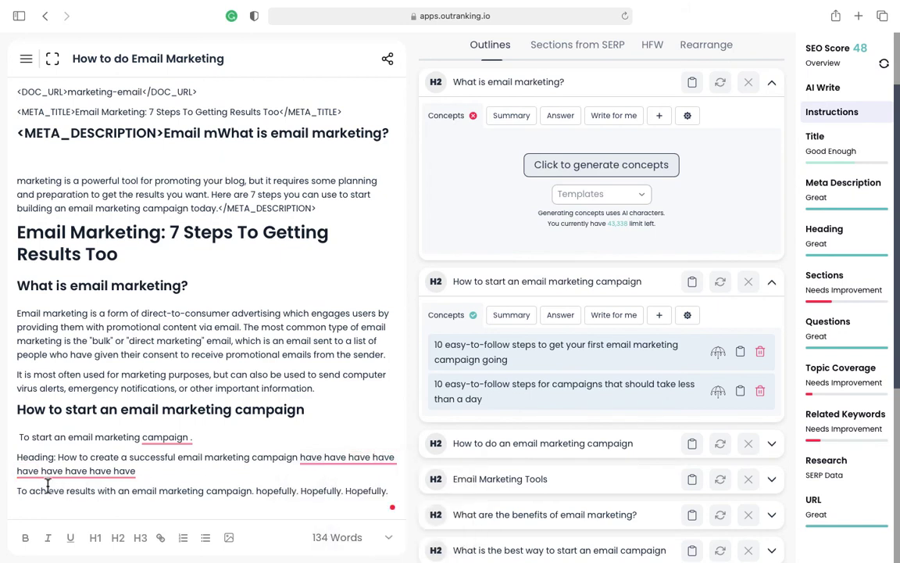
pyautogui.moveTo(30, 491); pyautogui.dragTo(9, 435)
pyautogui.tripleClick(368, 488)
pyautogui.press('BackSpace')
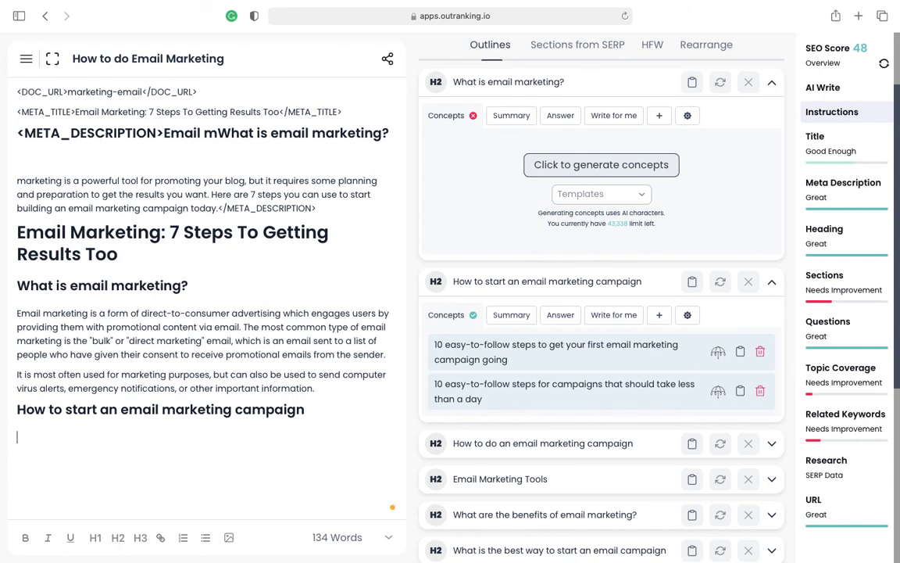
# - Add the custom concept "write about email marketing campaign" to the "How to start an email marketing campaign" outline section
pyautogui.moveTo(447, 327)
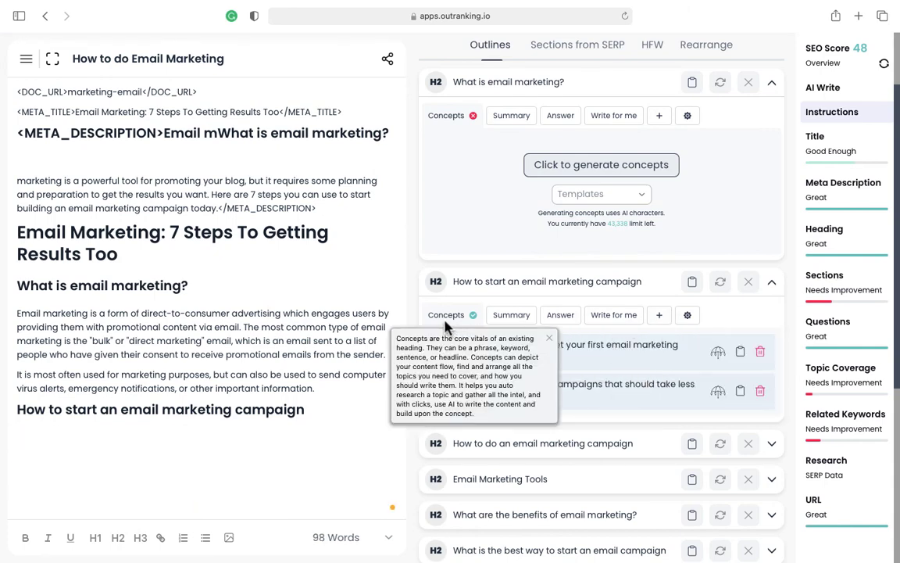
pyautogui.moveTo(686, 316)
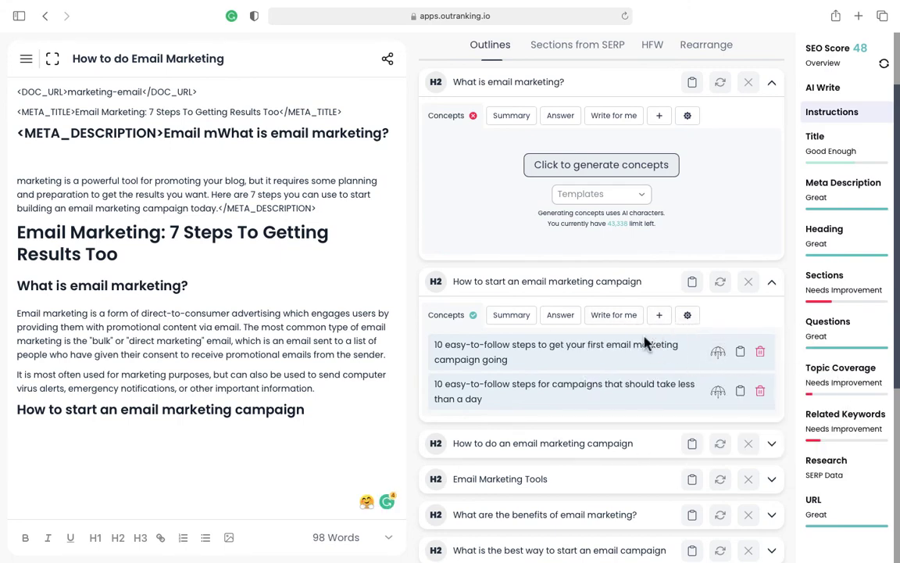
pyautogui.moveTo(653, 321)
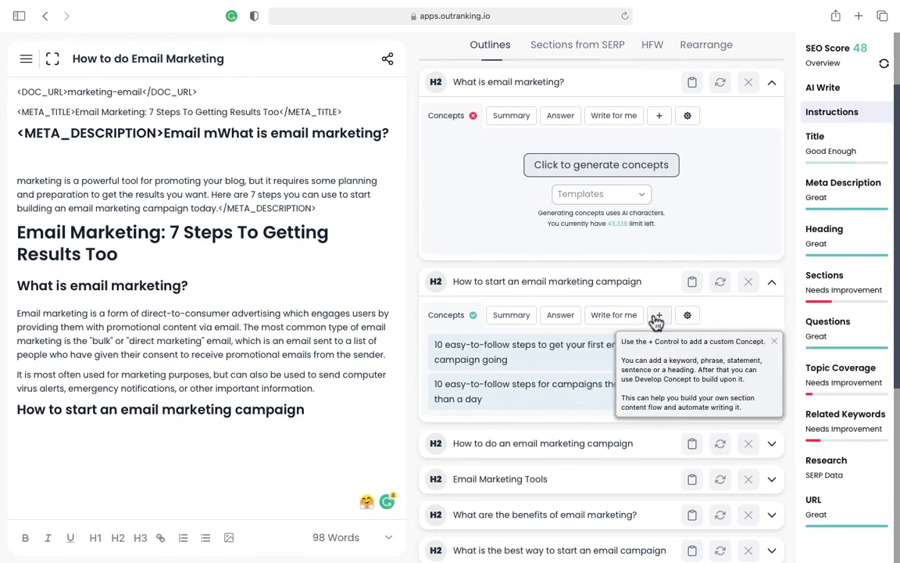
pyautogui.click(657, 319)
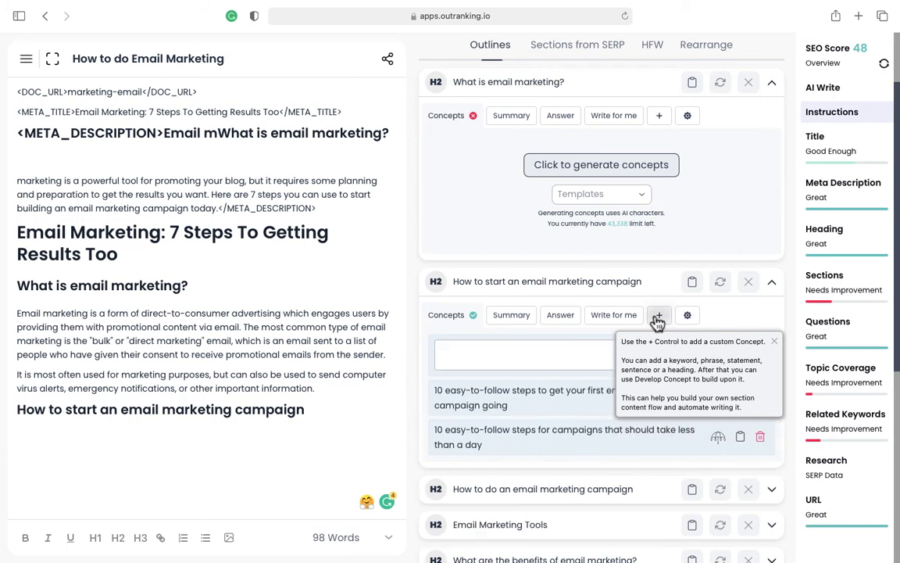
pyautogui.tripleClick(169, 408)
pyautogui.hotkey('ctrl', 'c')
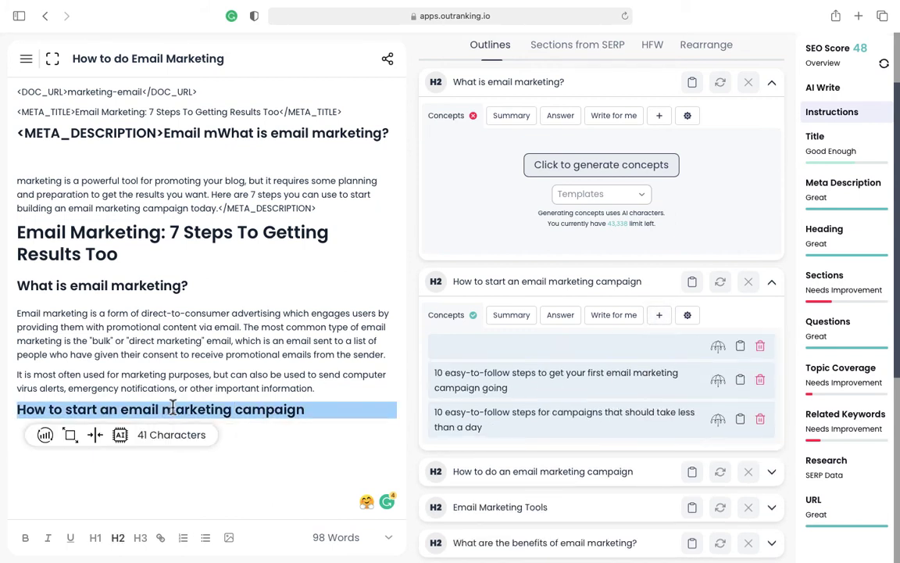
pyautogui.click(659, 315)
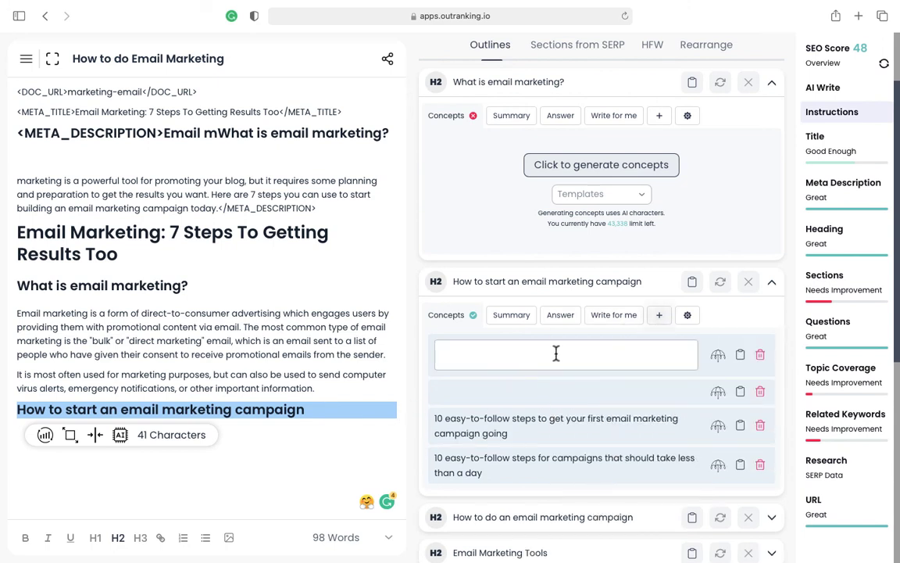
pyautogui.click(556, 354)
pyautogui.hotkey('ctrl', 'v')
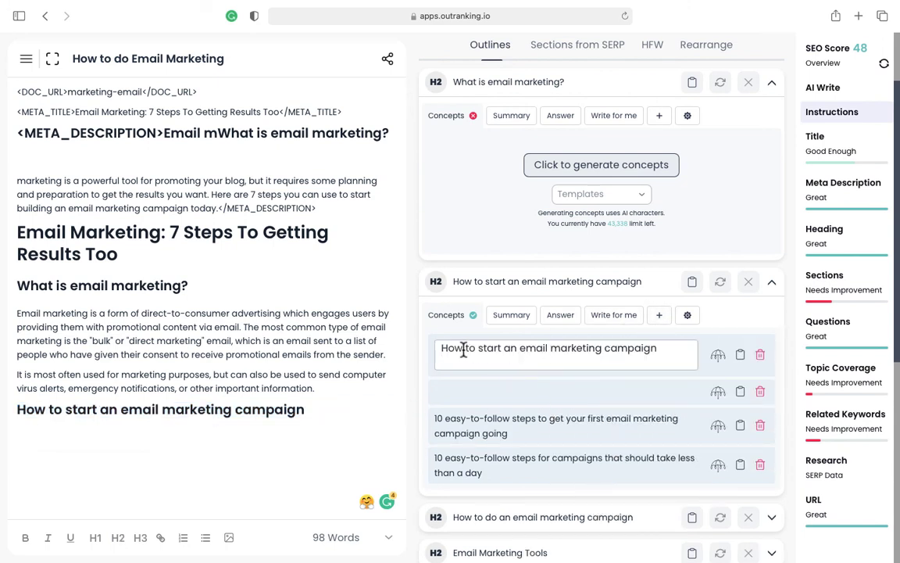
pyautogui.moveTo(515, 348); pyautogui.dragTo(376, 342)
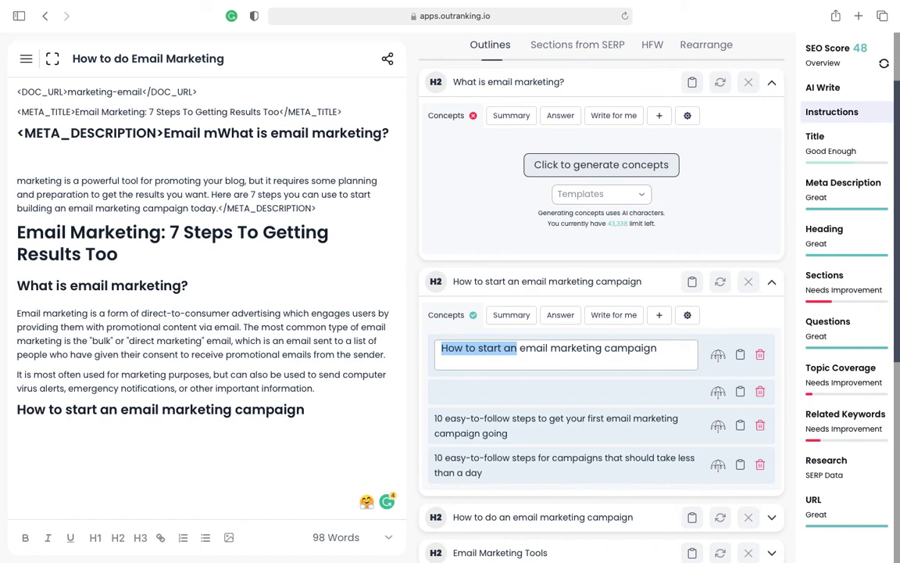
pyautogui.write('write abou')
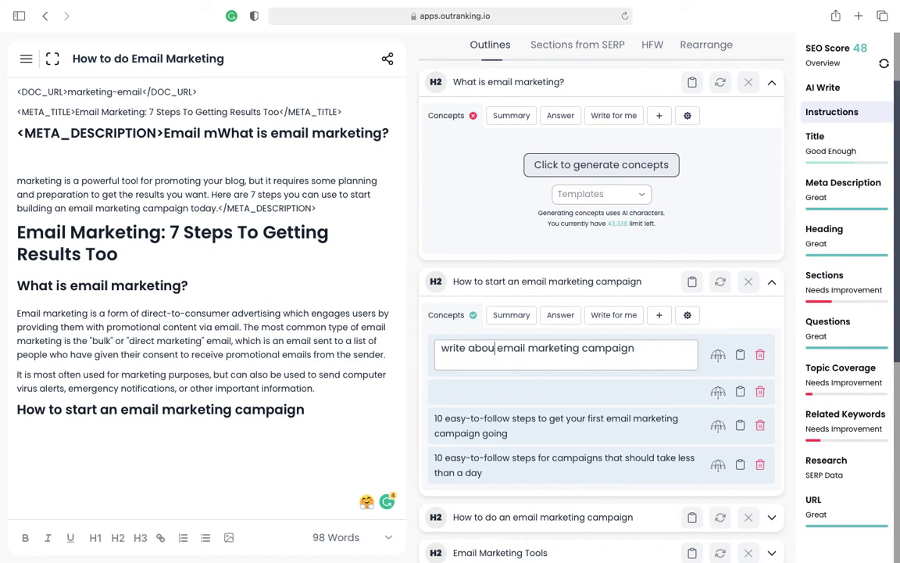
pyautogui.write('t')
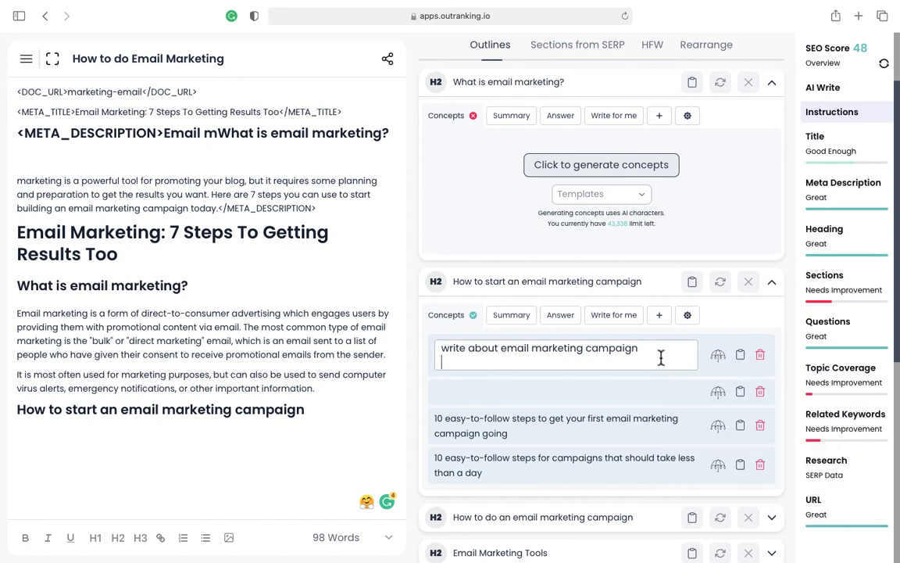
pyautogui.press('Return')
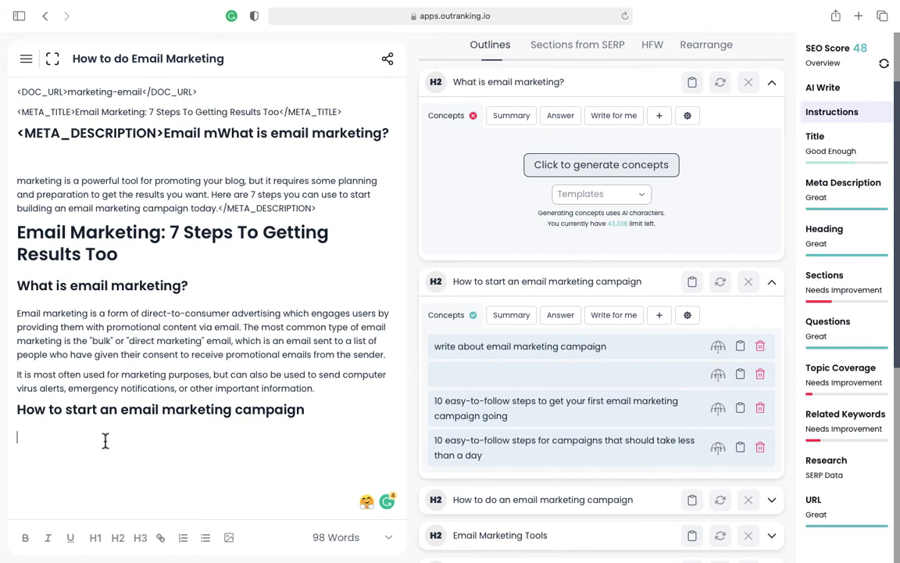
# - Delete all concepts from the "How to start an email marketing campaign" outline section, including the blank and custom ones
pyautogui.click(556, 356)
pyautogui.click(567, 353)
pyautogui.click(733, 363)
pyautogui.scroll(-2, 492, 312)
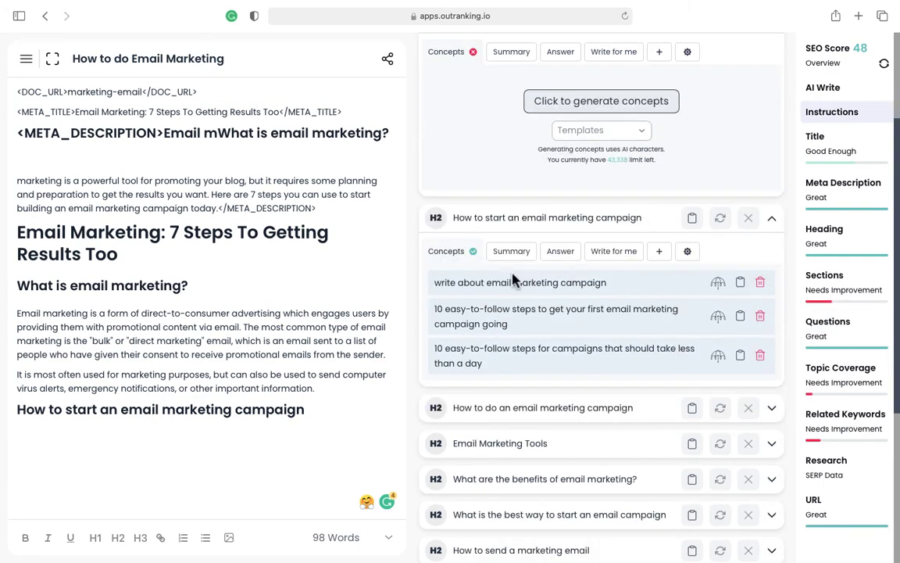
pyautogui.click(760, 283)
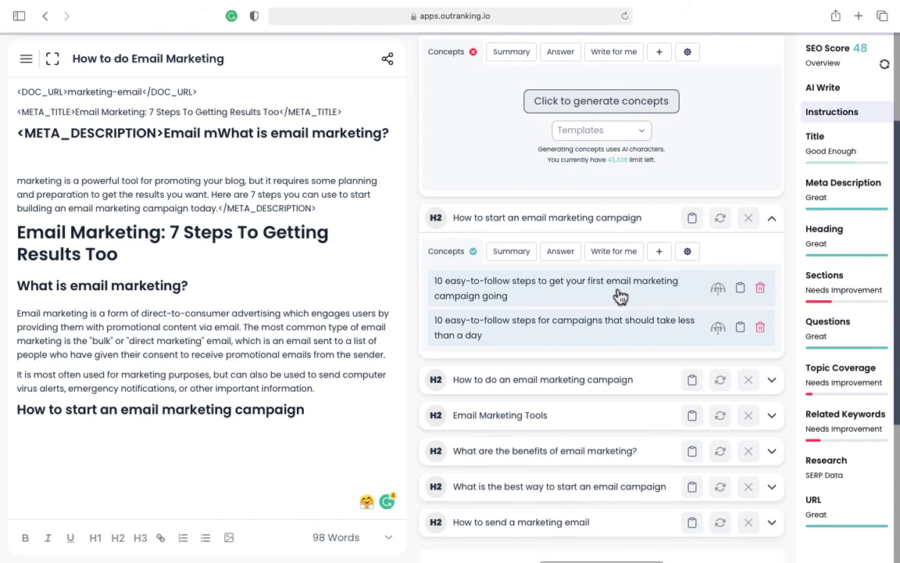
pyautogui.click(759, 291)
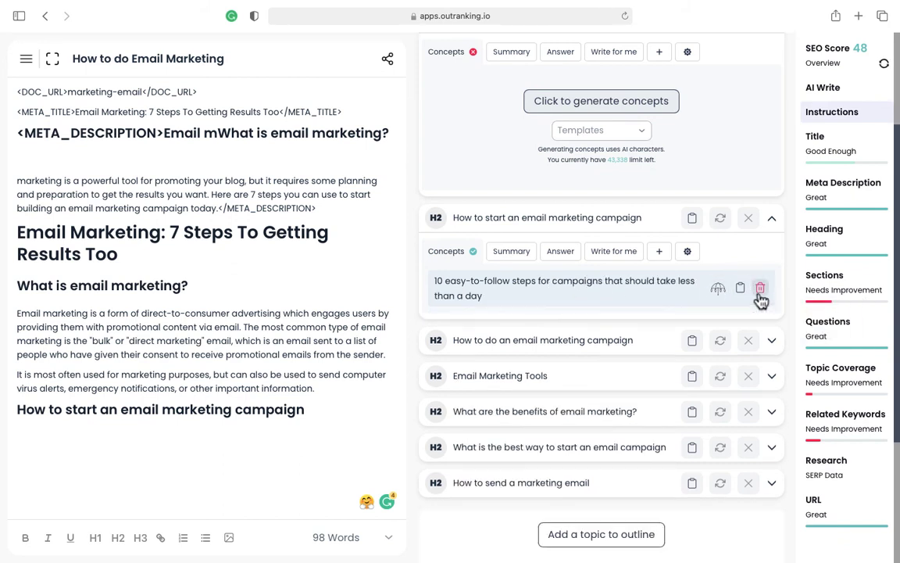
pyautogui.click(759, 290)
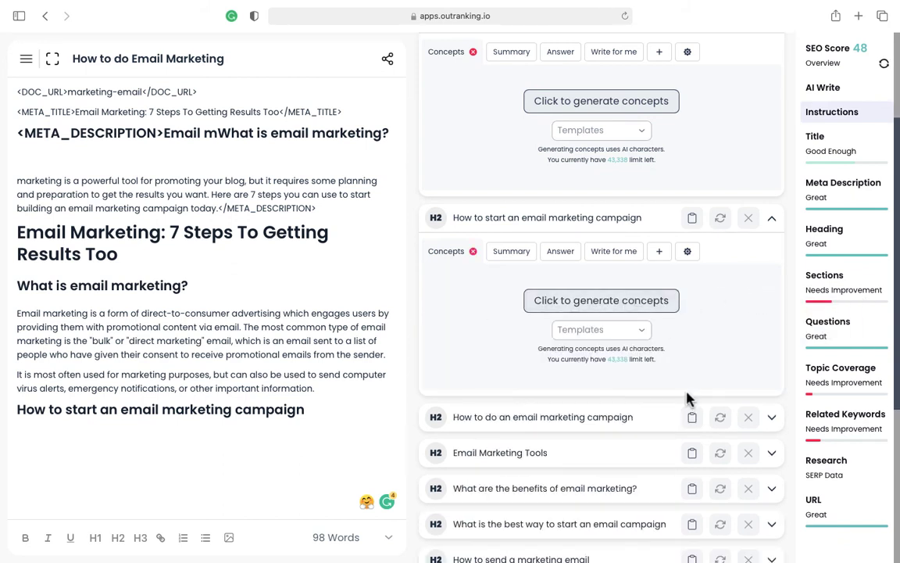
# - Generate an AI answer under the "How to start an email marketing campaign" heading and start a new line below it
pyautogui.click(561, 253)
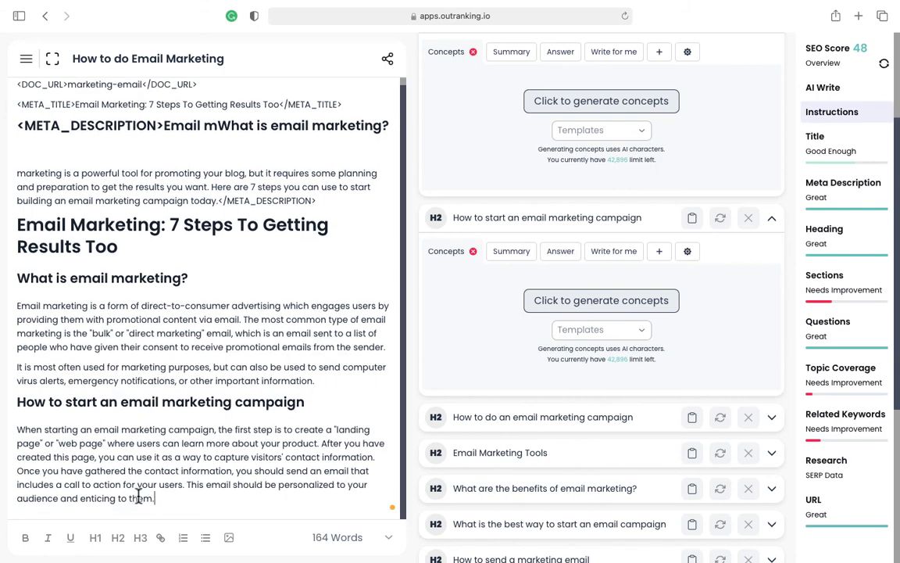
pyautogui.moveTo(179, 498); pyautogui.dragTo(4, 394)
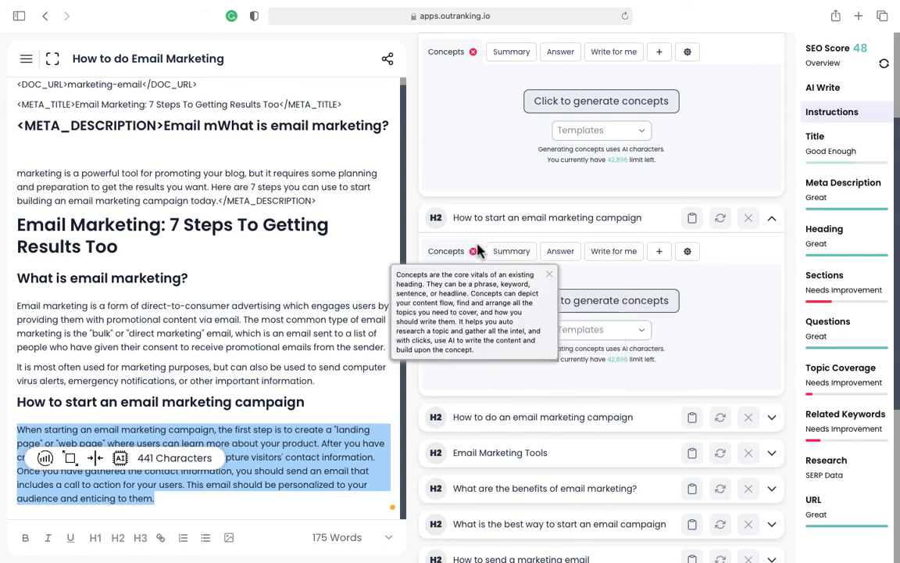
pyautogui.click(222, 397)
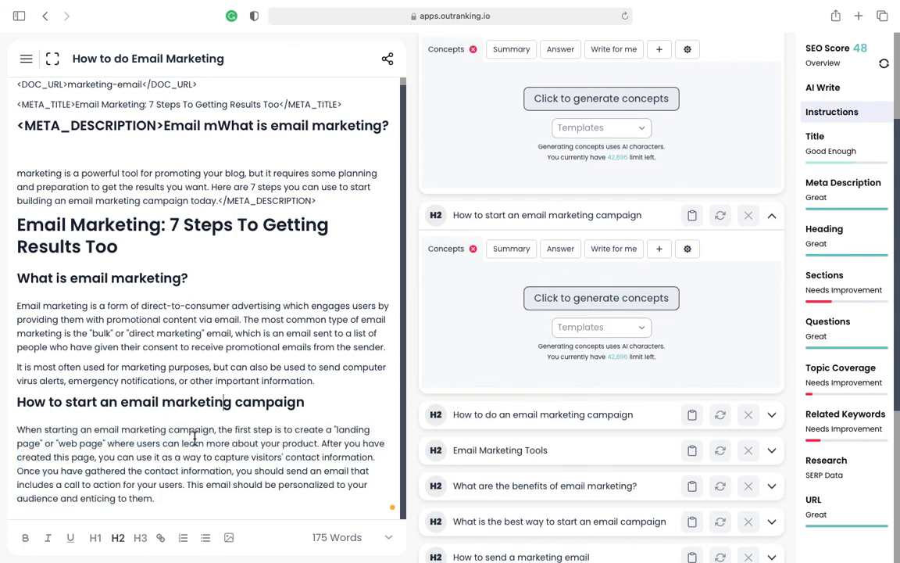
pyautogui.click(157, 499)
pyautogui.press('Return')
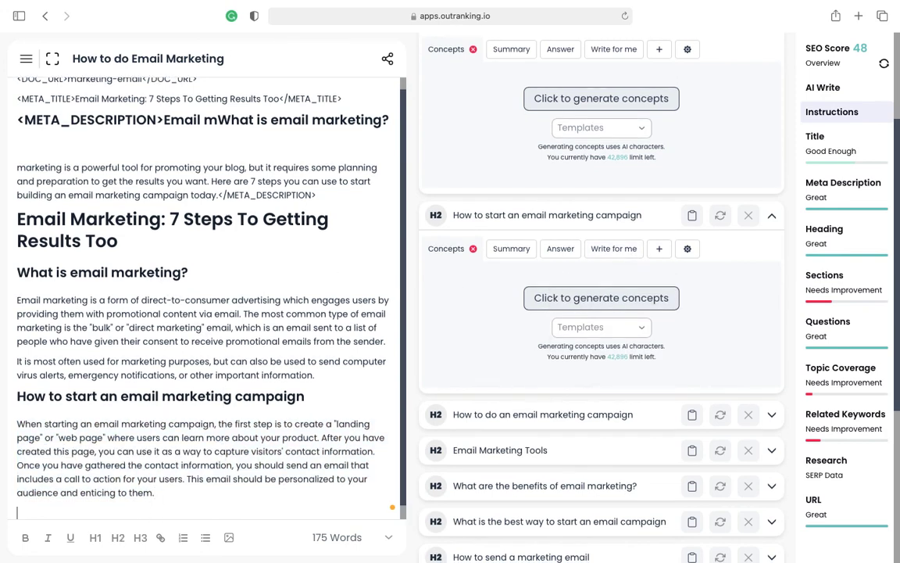
# - Review the Related Keywords list, checking which keywords the email marketing document already uses and their search volumes
pyautogui.scroll(5, 690, 391)
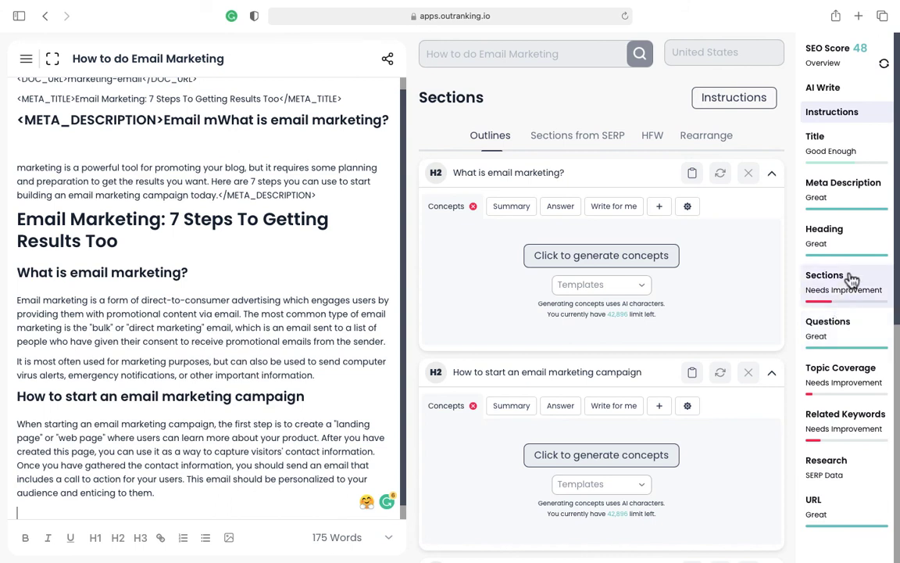
pyautogui.scroll(-1, 288, 194)
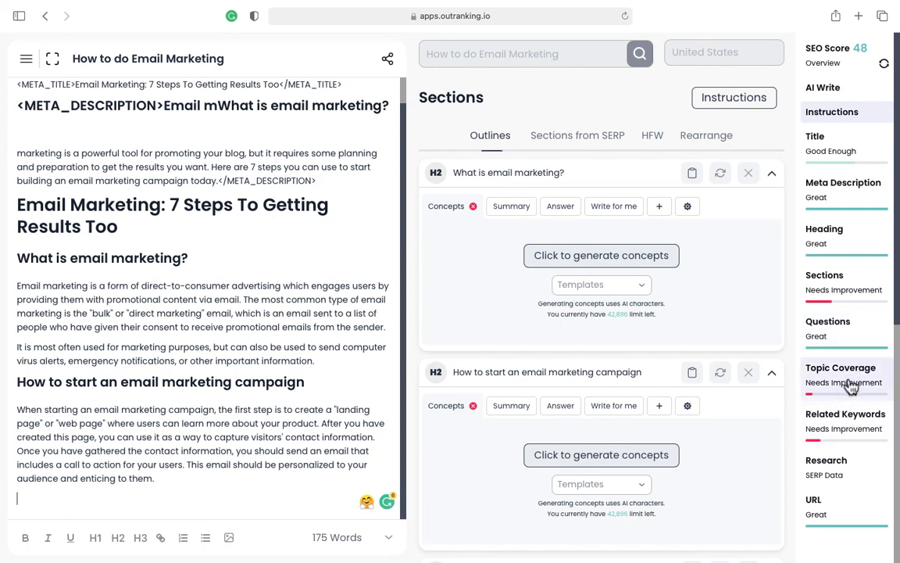
pyautogui.click(848, 439)
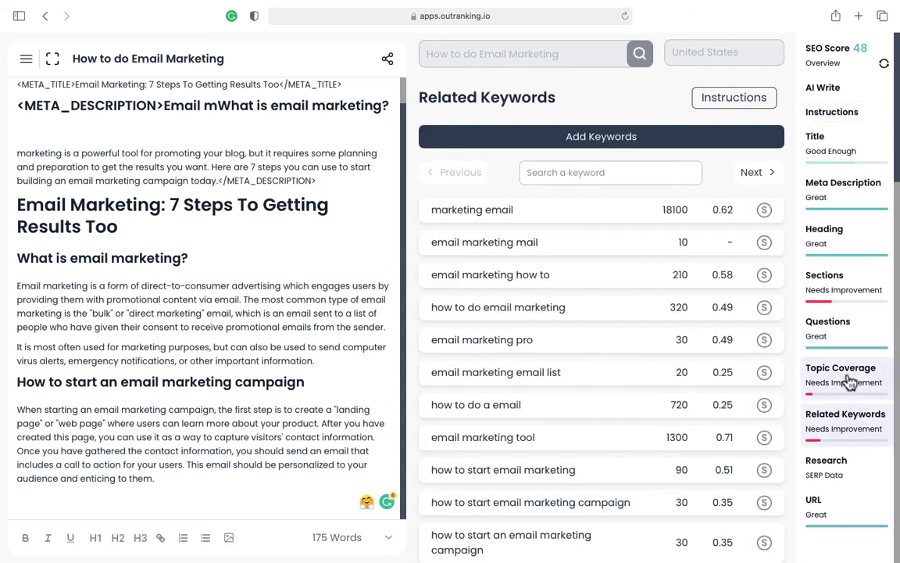
pyautogui.scroll(-15, 635, 269)
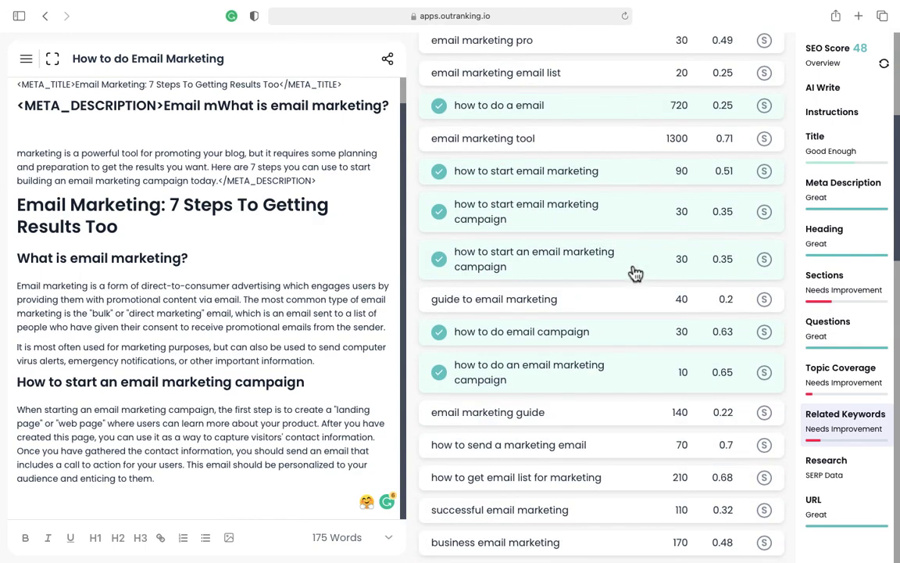
pyautogui.scroll(3, 635, 270)
pyautogui.scroll(10, 635, 270)
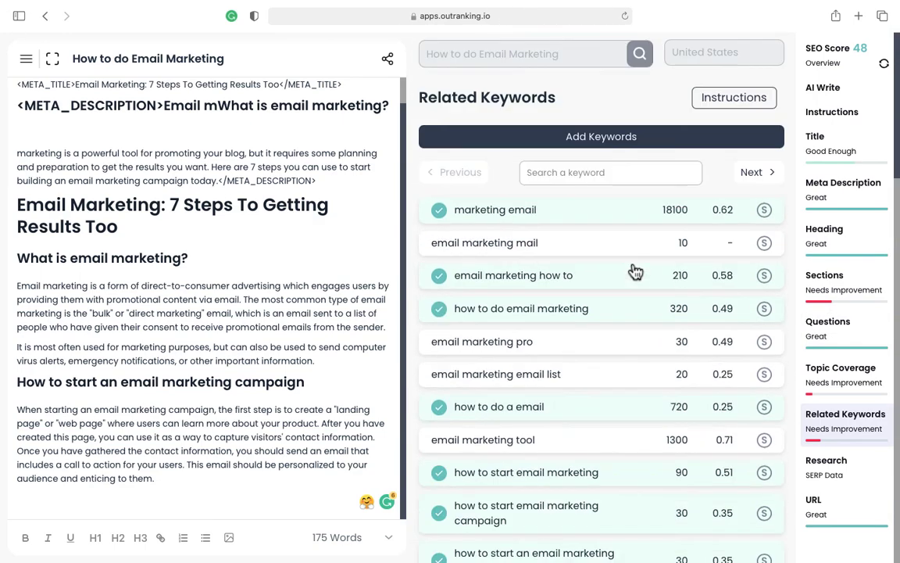
pyautogui.scroll(-10, 635, 269)
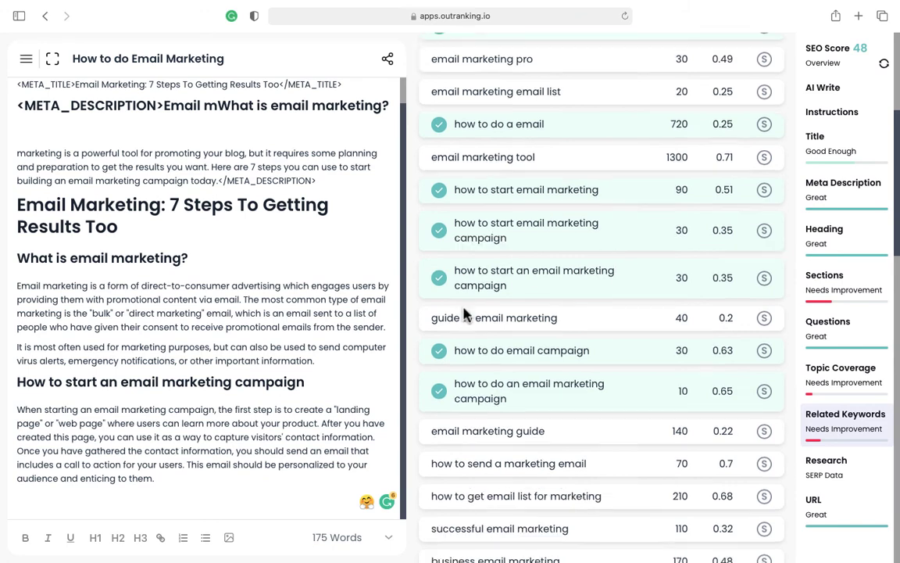
pyautogui.scroll(-1, 525, 306)
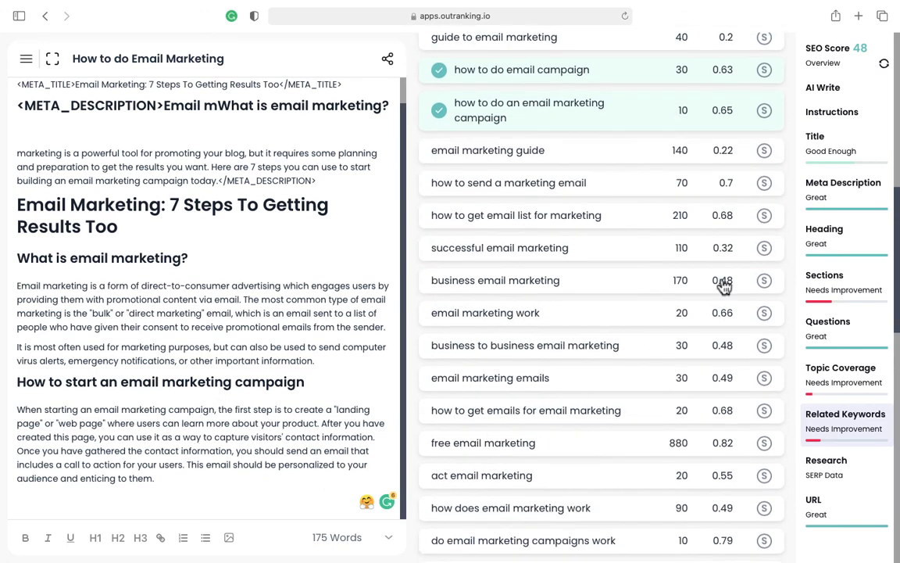
pyautogui.scroll(10, 593, 169)
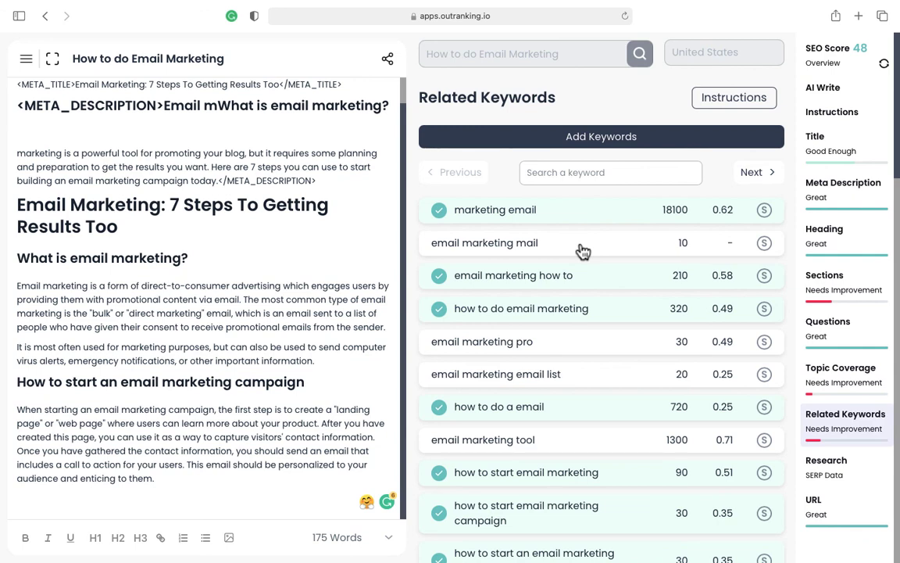
pyautogui.scroll(-10, 583, 250)
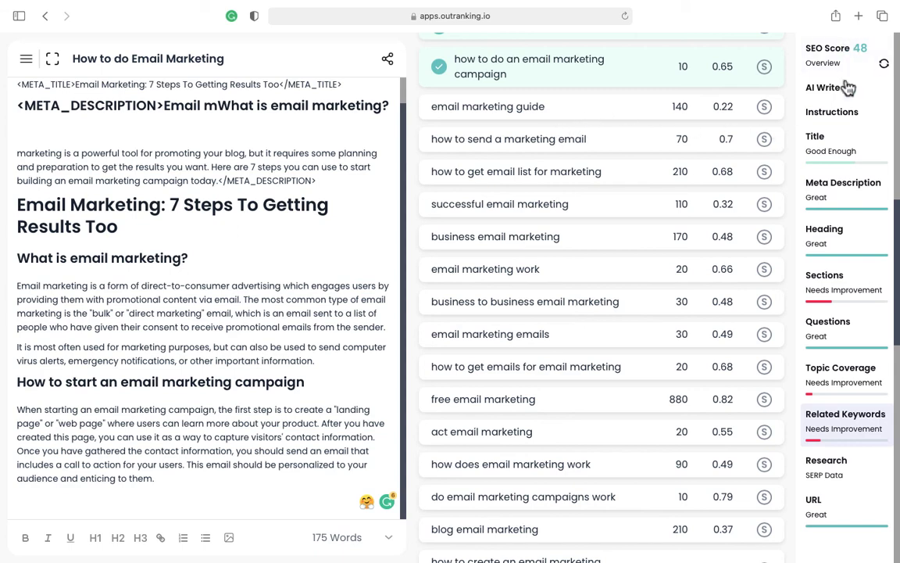
pyautogui.scroll(5, 488, 113)
pyautogui.scroll(5, 488, 113)
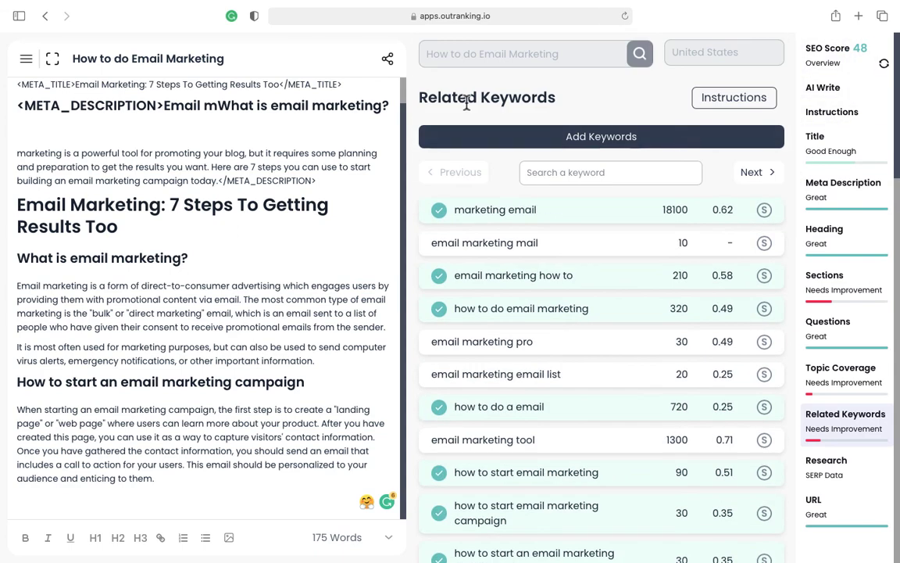
# - Open the step-by-step instructions and review the suggested questions under Step 10: Add Questions
pyautogui.click(735, 99)
pyautogui.scroll(-3, 639, 330)
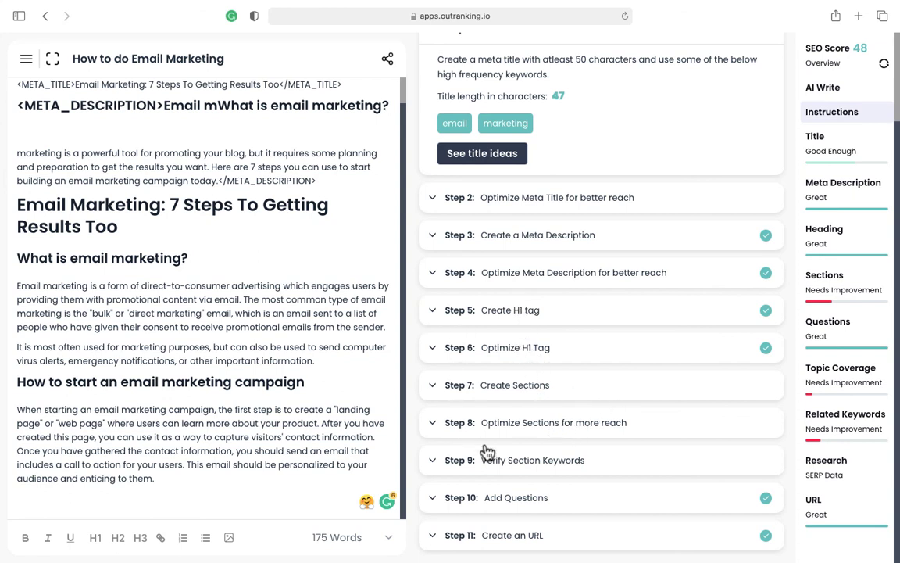
pyautogui.click(505, 510)
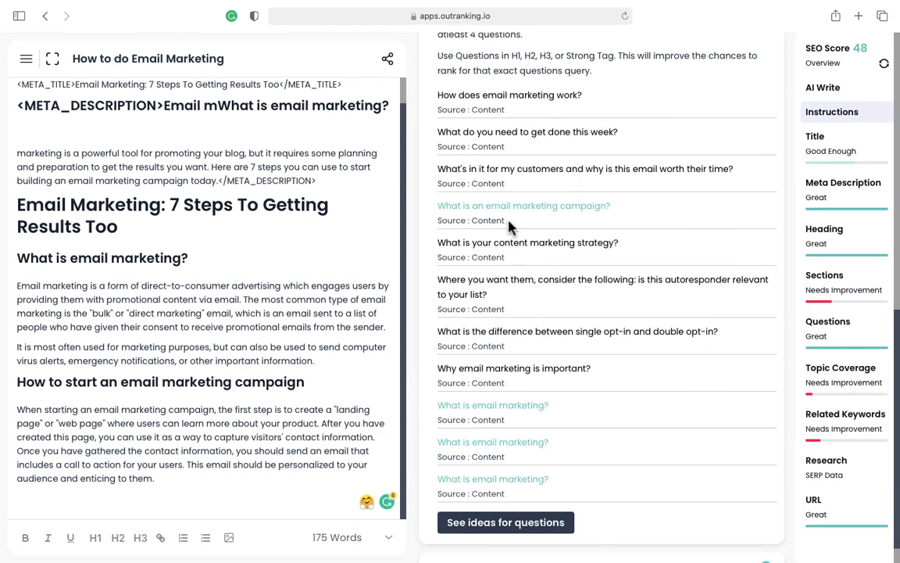
pyautogui.scroll(1, 532, 362)
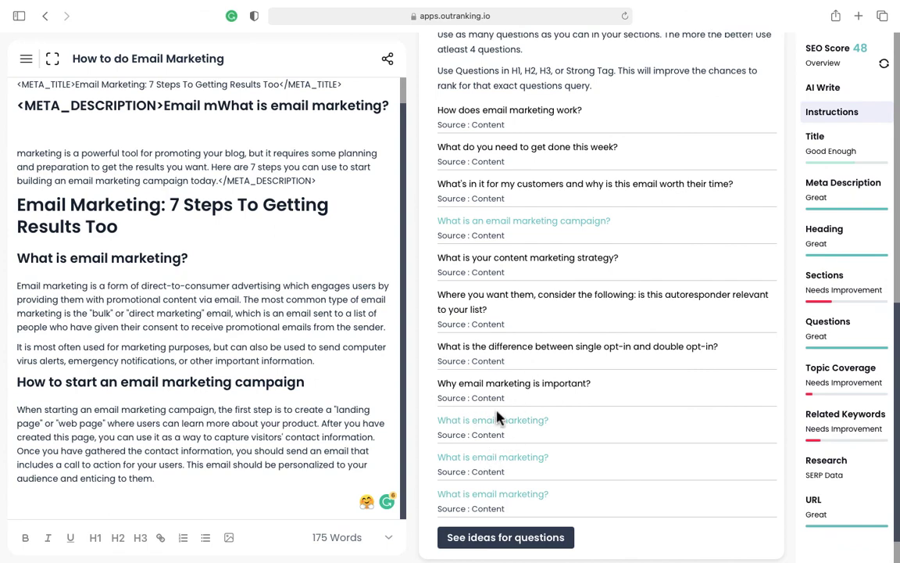
pyautogui.scroll(4, 522, 258)
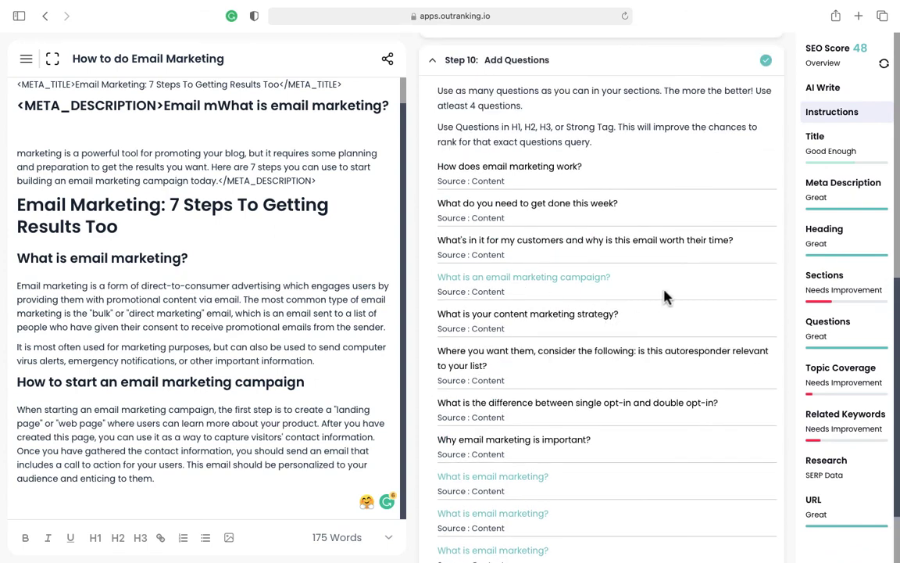
pyautogui.scroll(20, 665, 295)
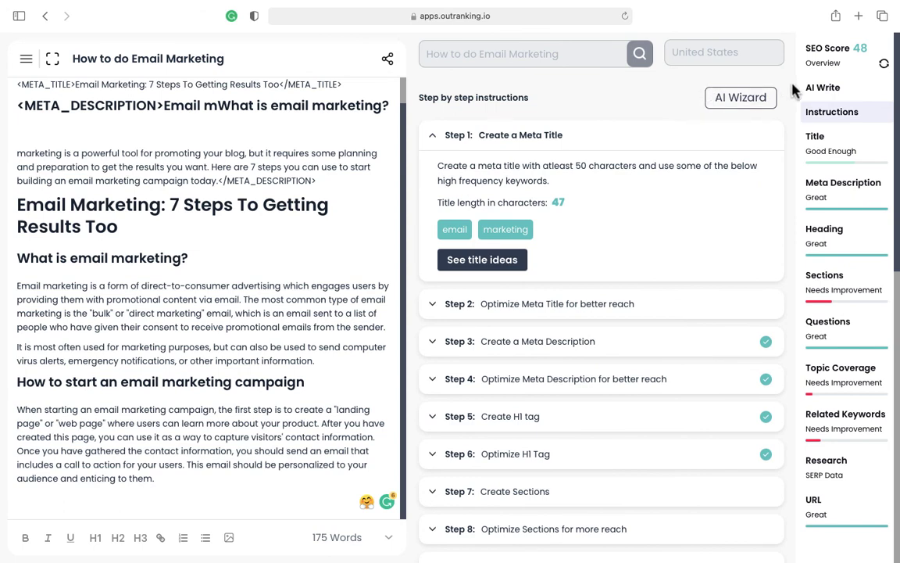
# - Search Google for "outranking appsumo" and open the Outranking offer page on AppSumo
pyautogui.click(496, 15)
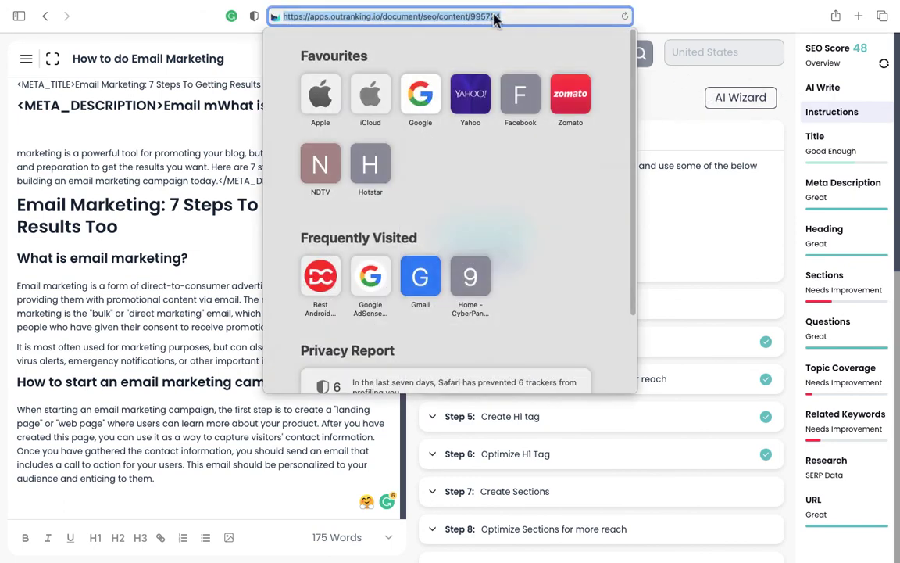
pyautogui.press('BackSpace')
pyautogui.write('outranking')
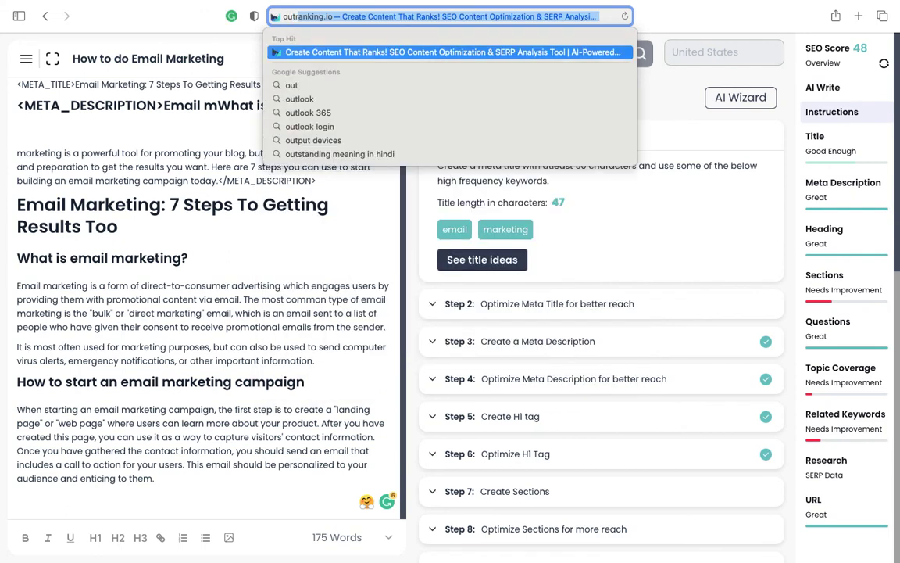
pyautogui.write(' appsu')
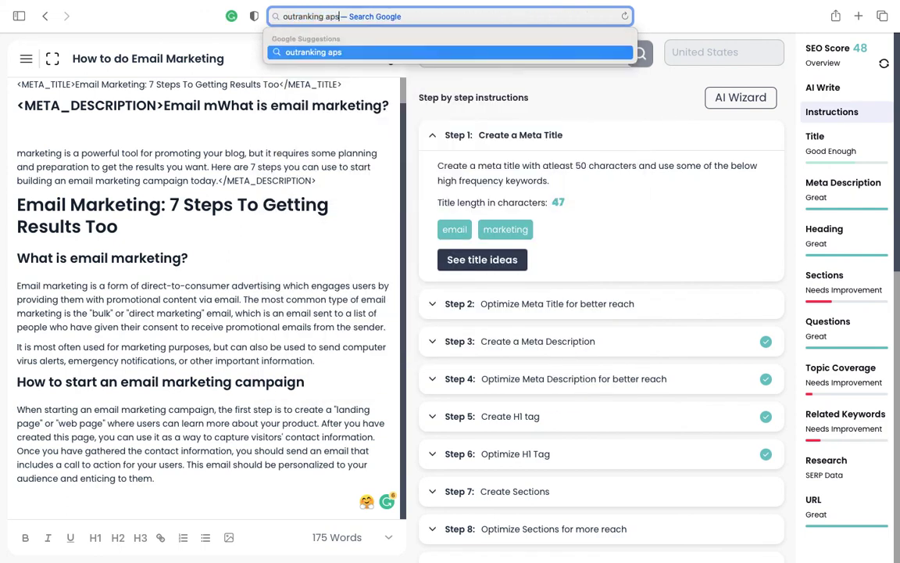
pyautogui.write('mo')
pyautogui.press('Return')
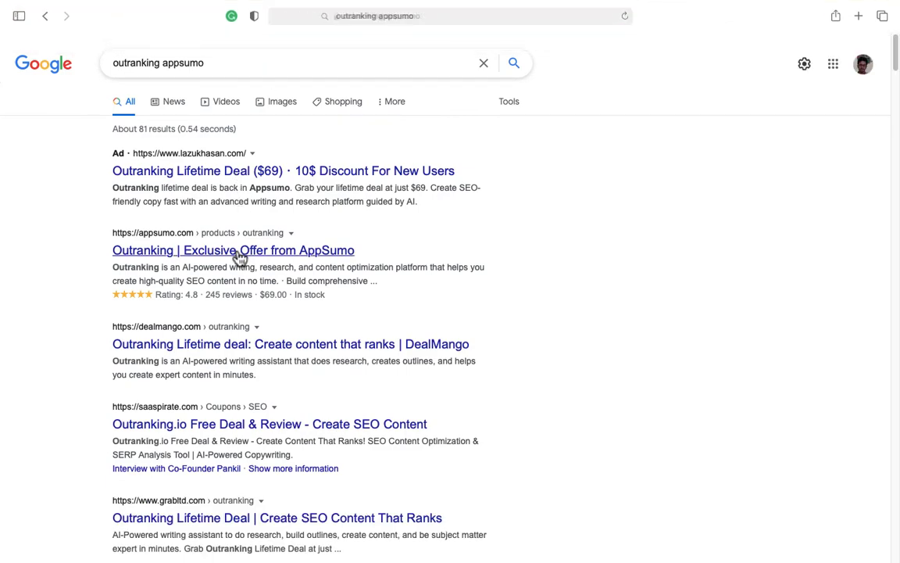
pyautogui.click(238, 254)
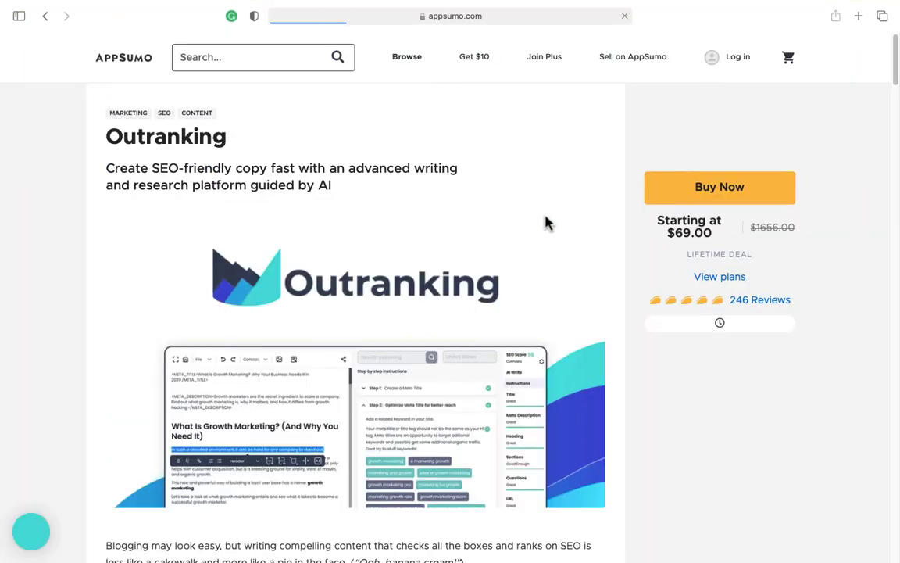
# - Preview the AppSumo cart with the Outranking deal, and return to the product page's license tier comparison
pyautogui.click(708, 203)
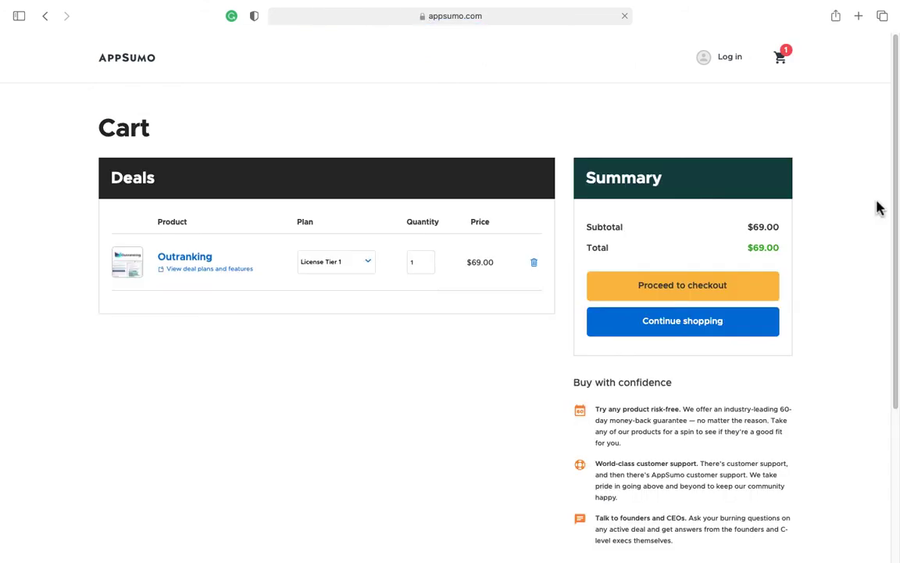
pyautogui.click(44, 17)
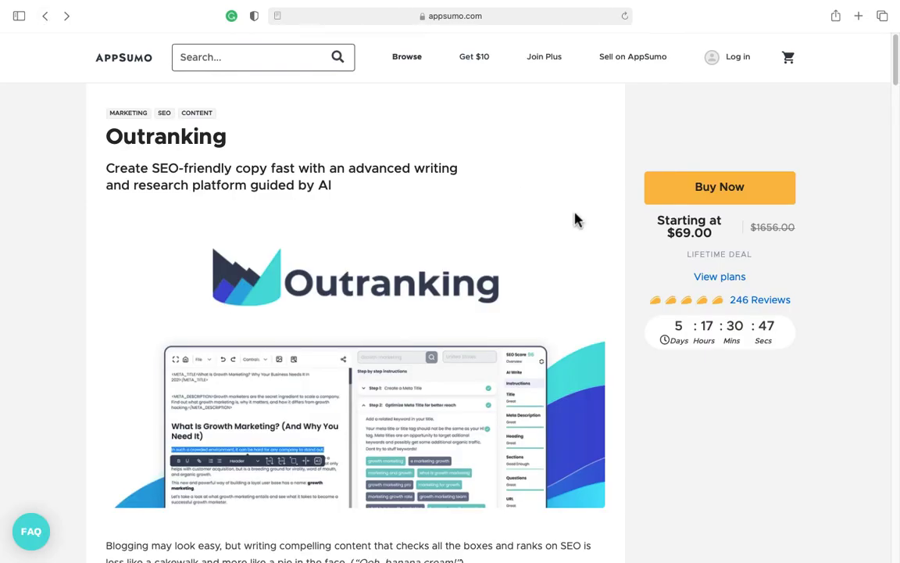
pyautogui.scroll(-10, 583, 312)
pyautogui.scroll(-20, 580, 405)
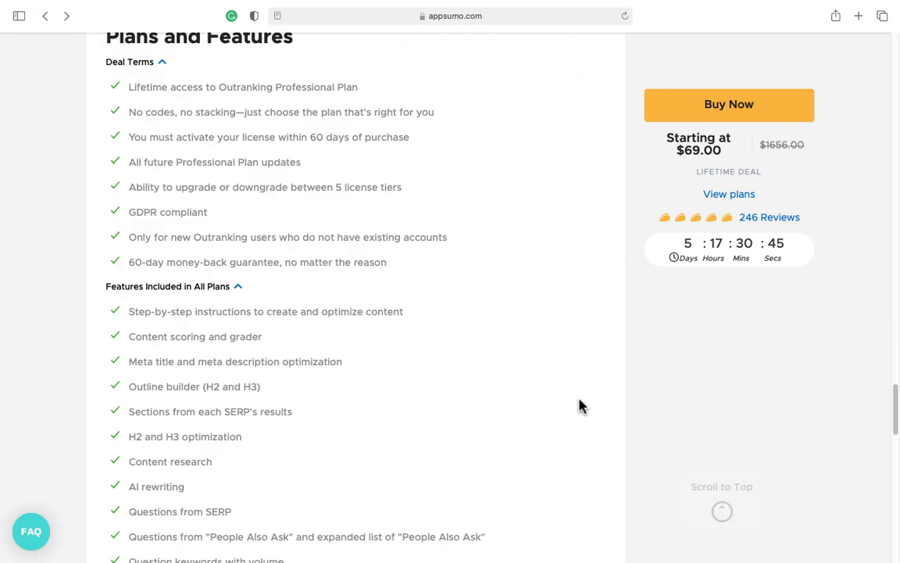
pyautogui.scroll(-3, 580, 406)
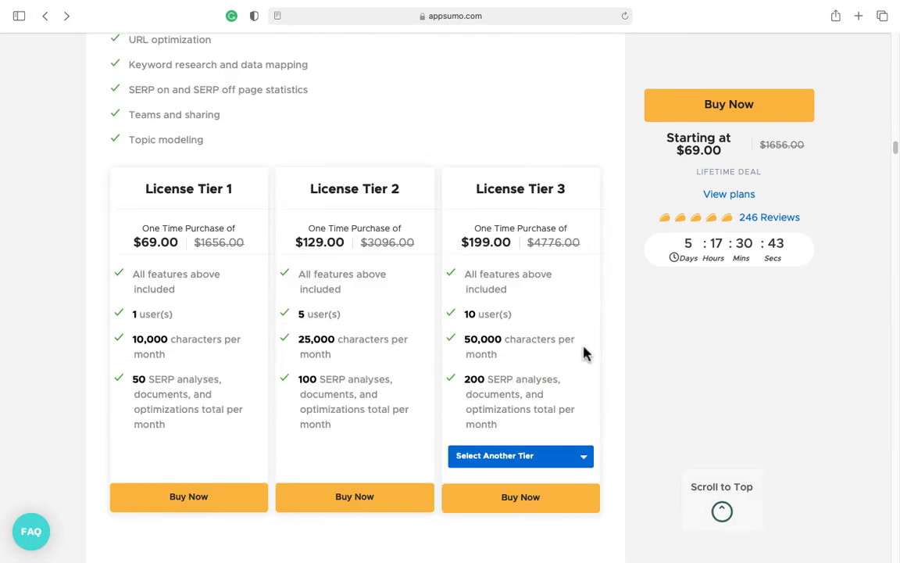
# - Compare the Outranking license tiers, switching the third plan card to License Tier 4 and to License Tier 5
pyautogui.click(548, 461)
pyautogui.click(547, 461)
pyautogui.moveTo(175, 319); pyautogui.dragTo(122, 275)
pyautogui.click(193, 337)
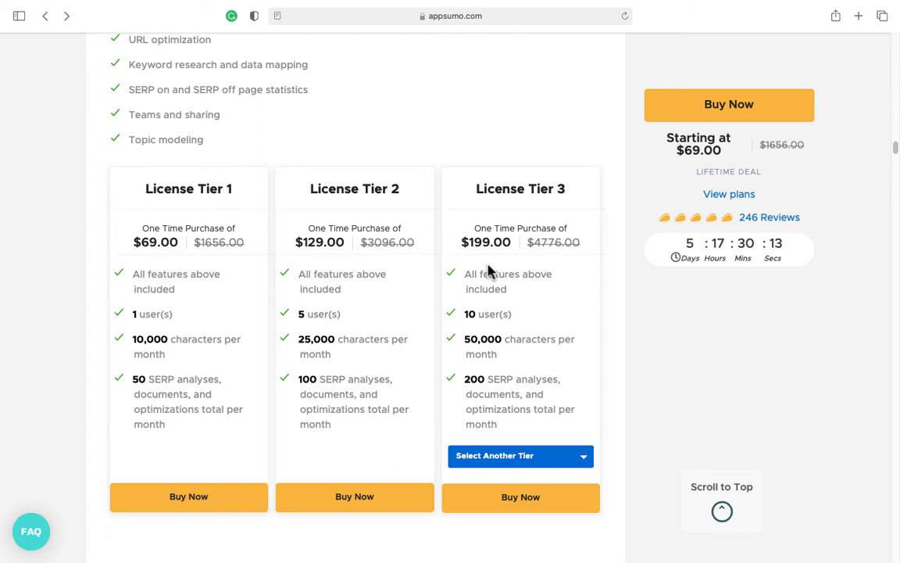
pyautogui.click(563, 466)
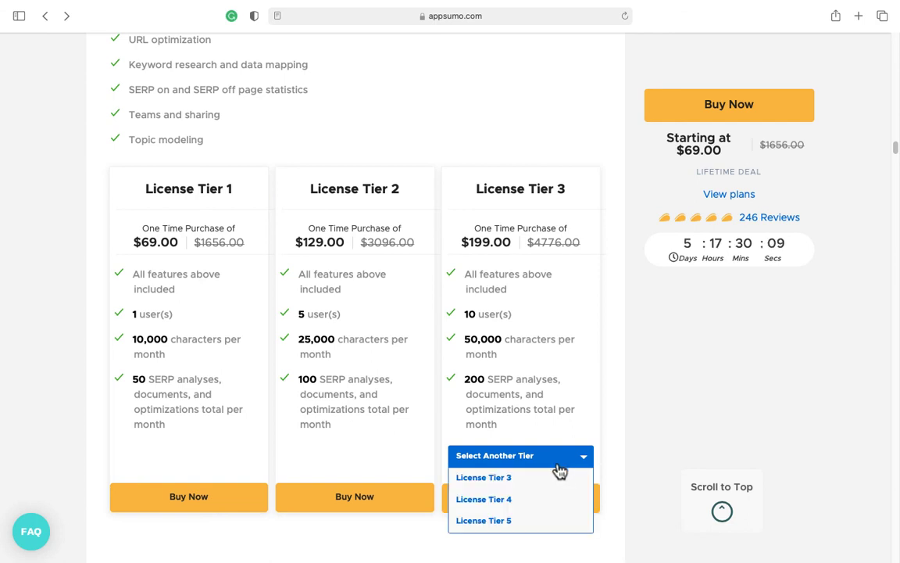
pyautogui.click(535, 498)
pyautogui.click(545, 465)
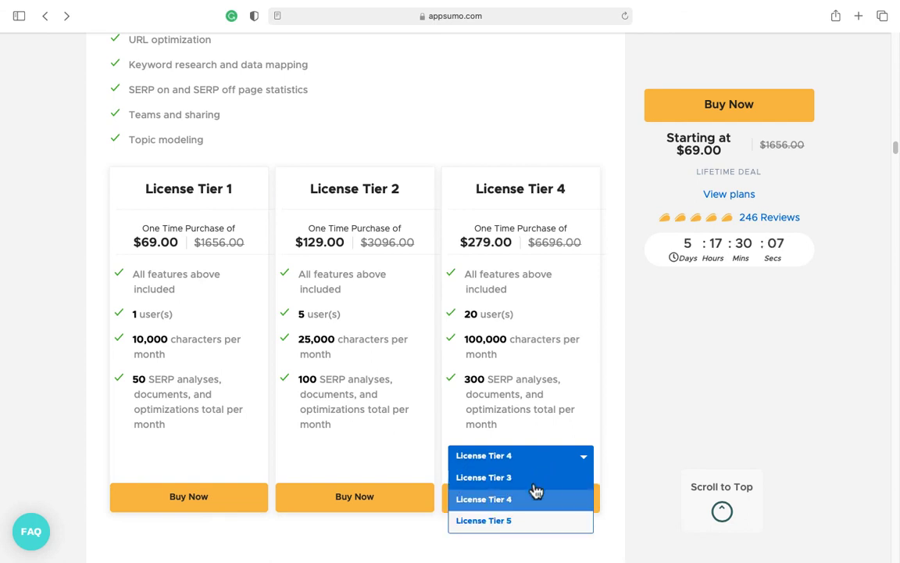
pyautogui.click(517, 521)
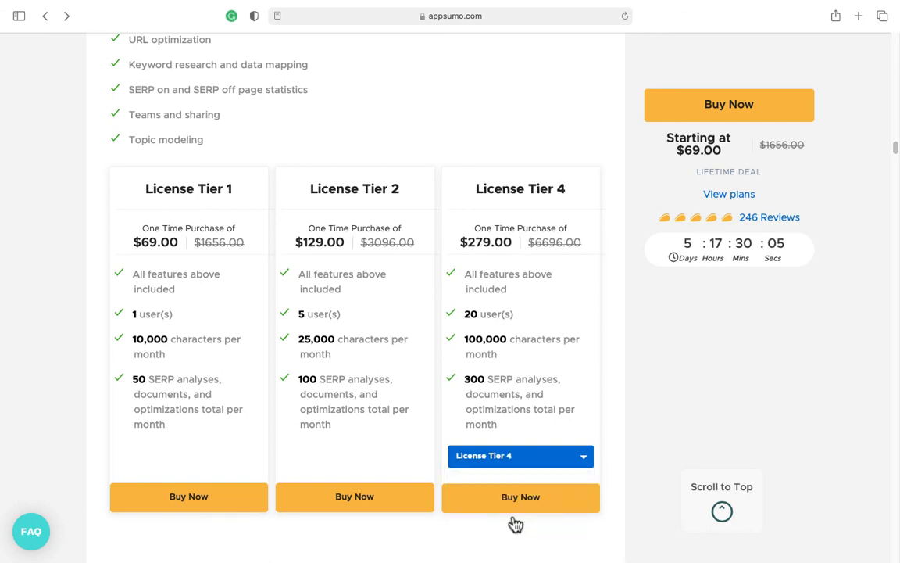
pyautogui.click(534, 457)
pyautogui.click(517, 519)
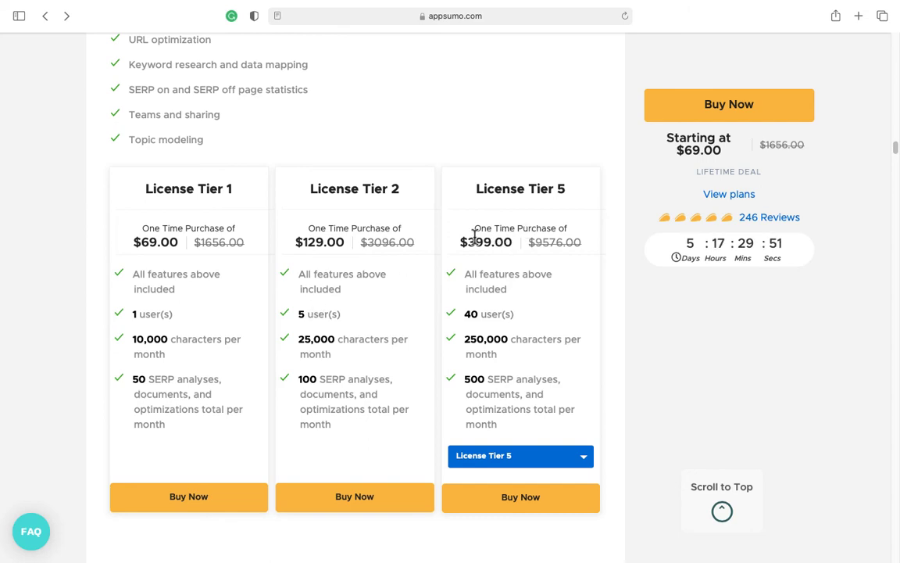
pyautogui.scroll(-5, 789, 354)
pyautogui.scroll(15, 790, 354)
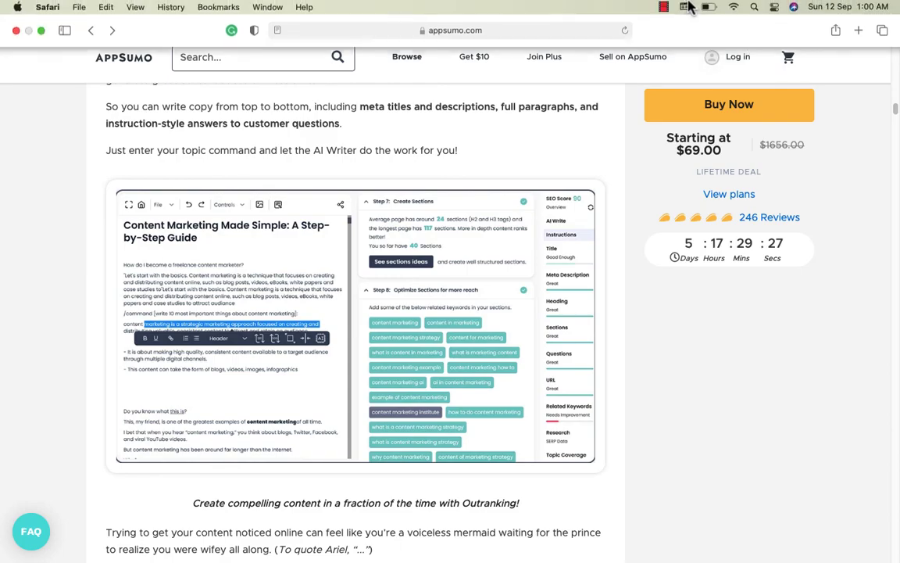
pyautogui.click(664, 8)
pyautogui.click(690, 26)
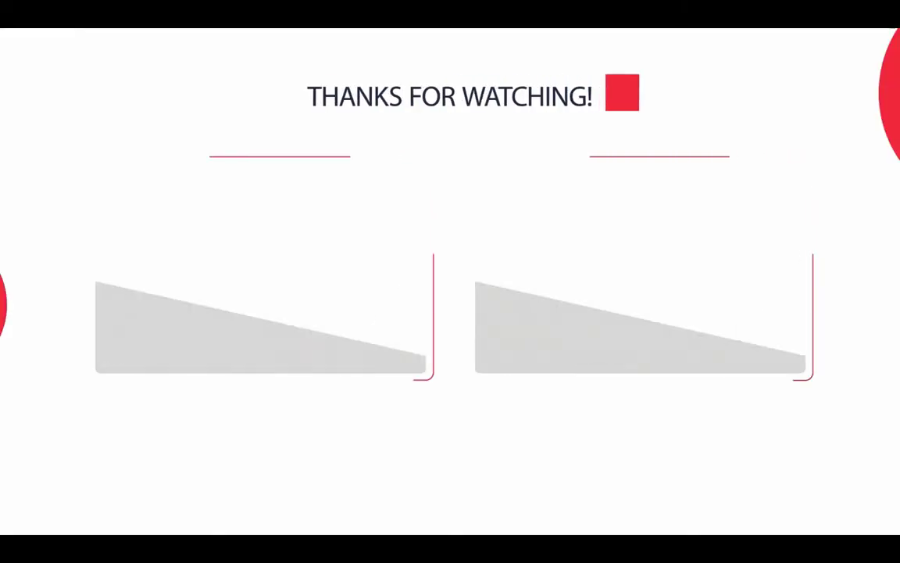